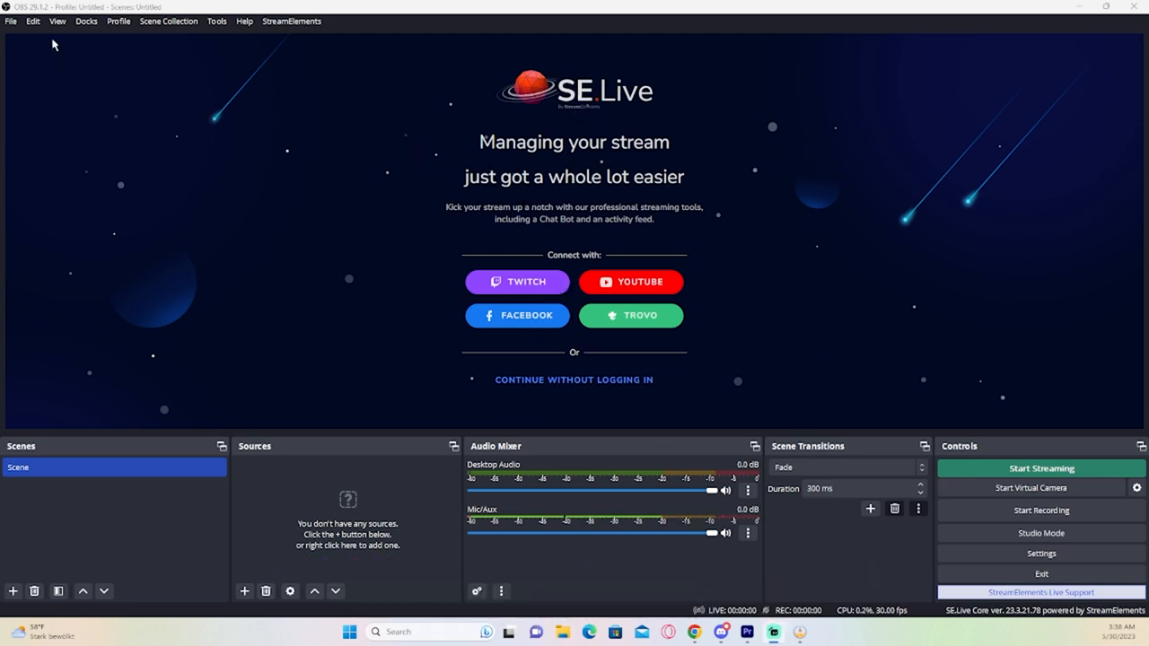
Set the streaming service to Twitch in the stream settings and save the change
left_click(13, 24)
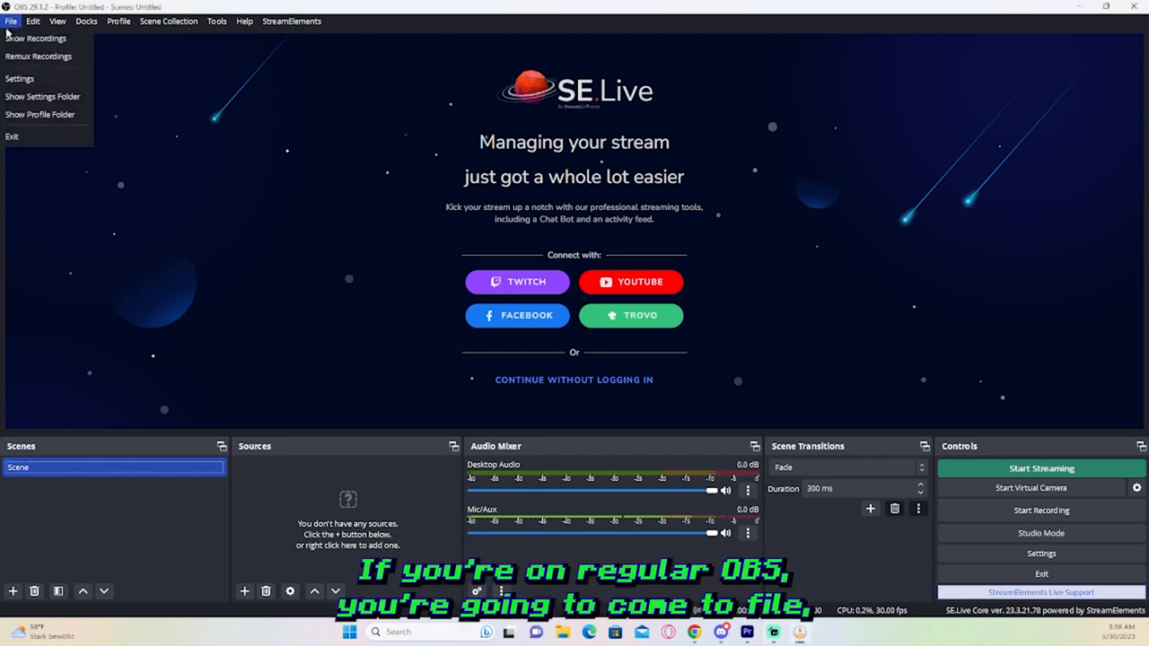
left_click(12, 80)
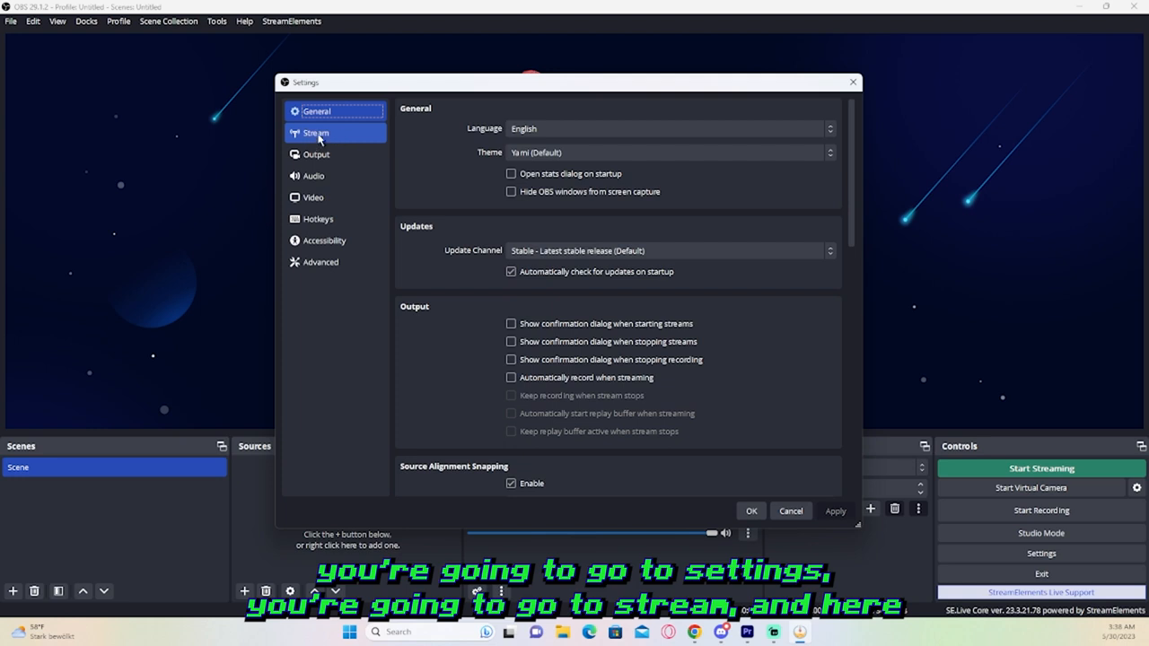
left_click(338, 134)
left_click(554, 109)
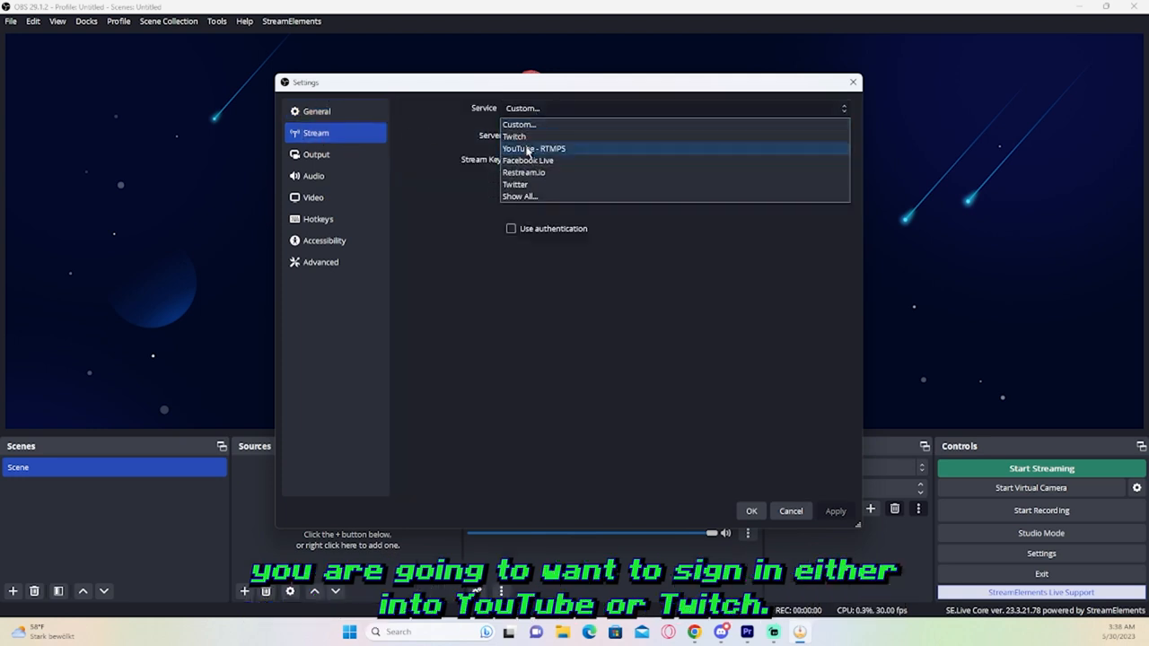
left_click(527, 140)
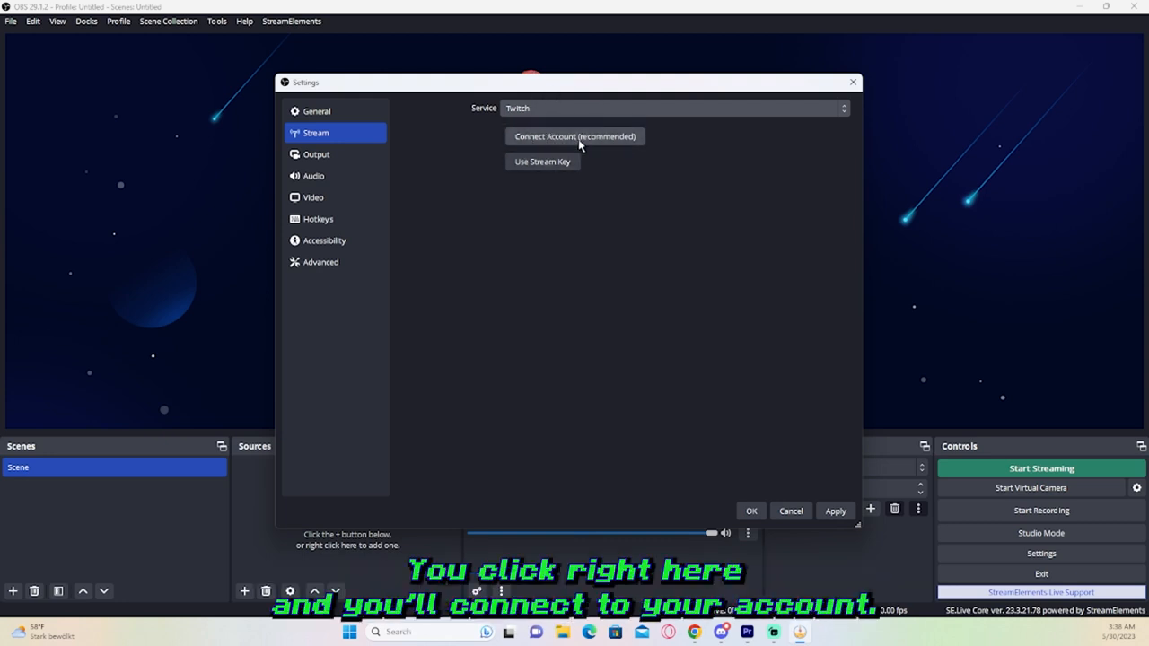
left_click(853, 82)
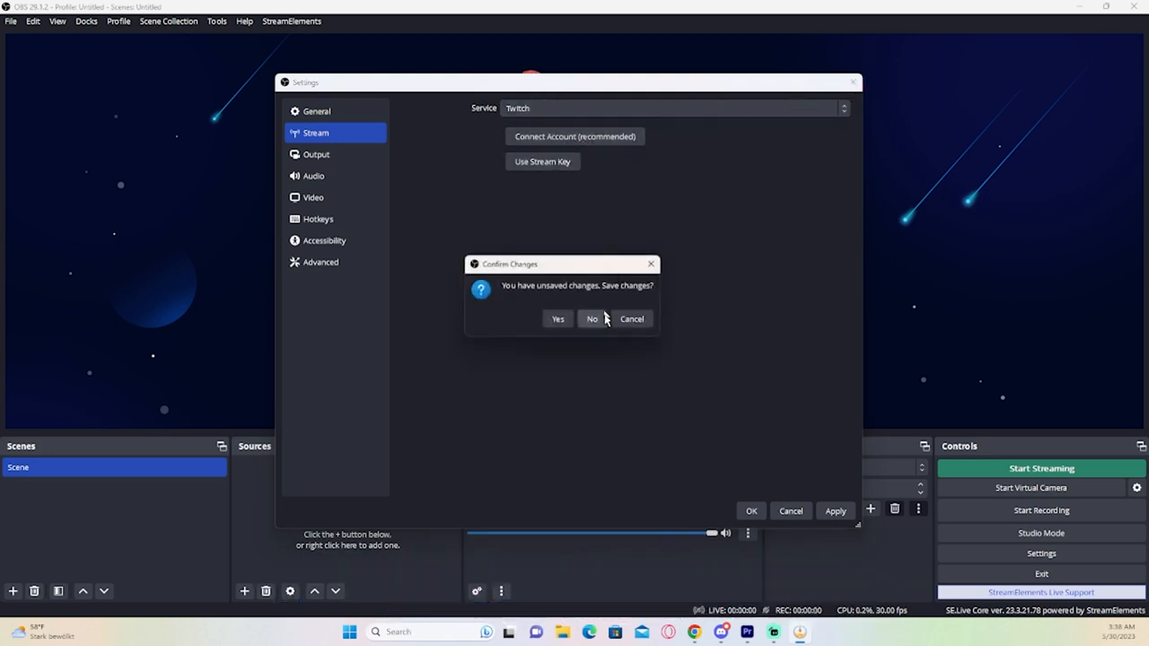
left_click(558, 320)
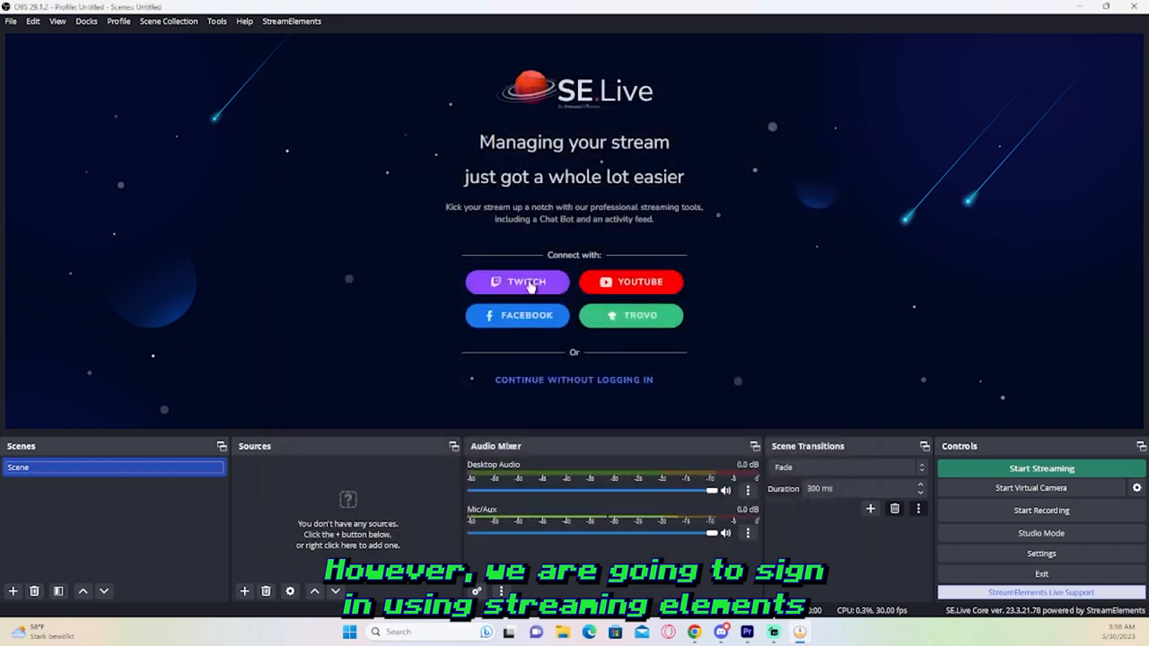
Connect SE.Live with Twitch and accept the cookies on the Twitch login page
left_click(530, 283)
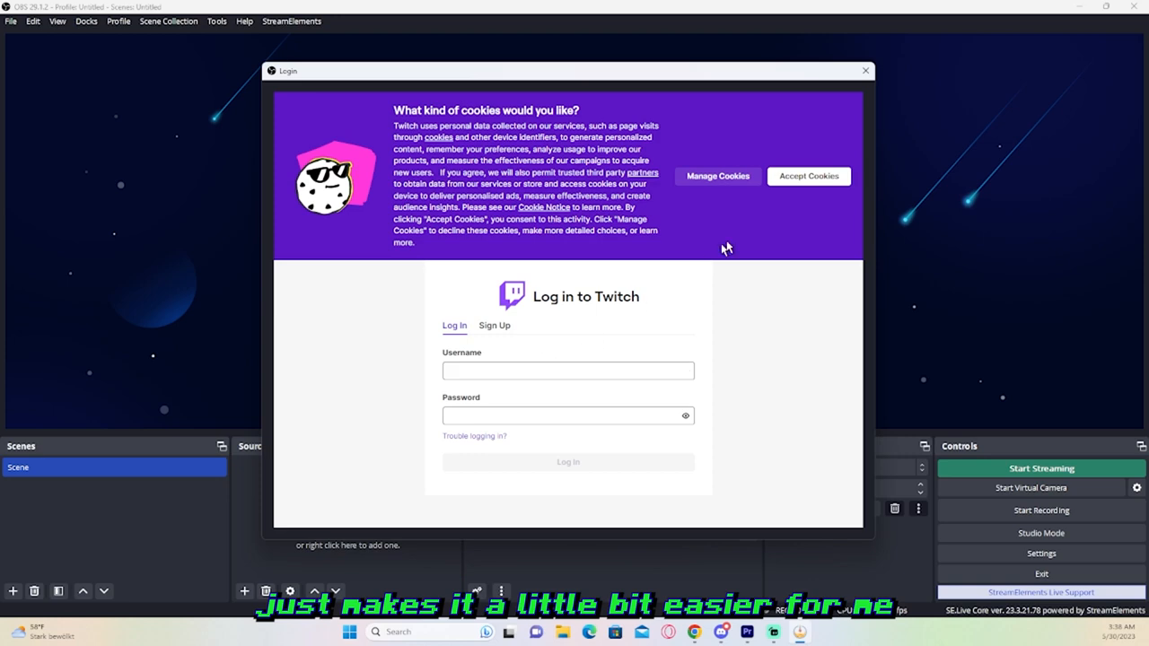
left_click(784, 176)
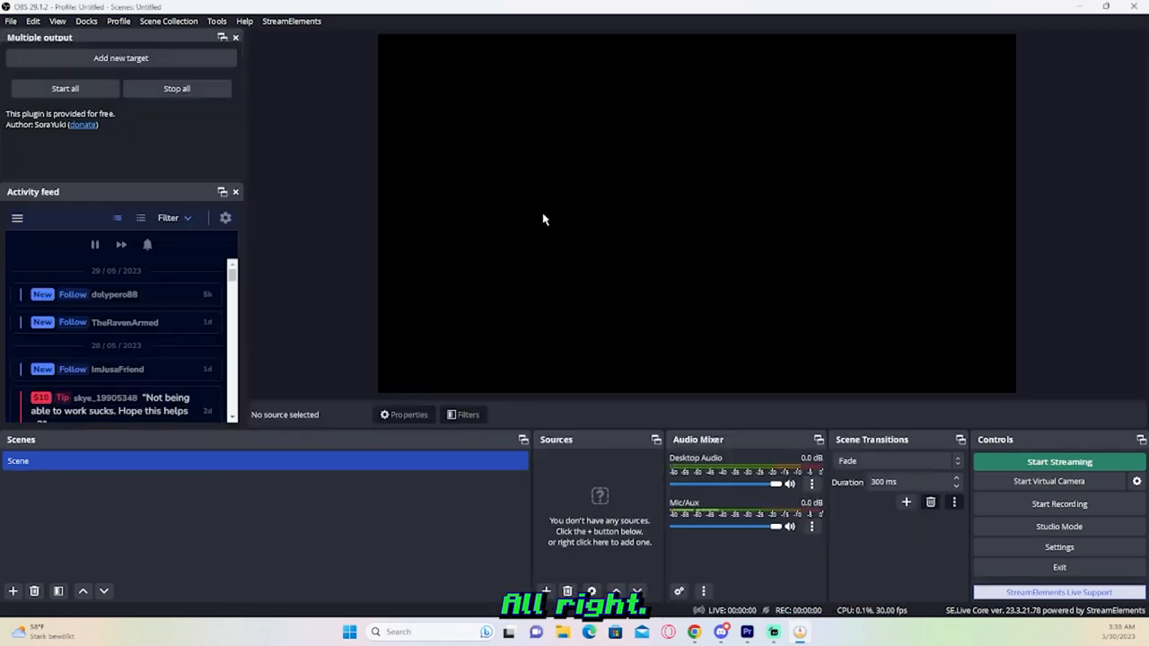
Close the Multiple output dock and look through the recent events in the Activity feed
left_click(235, 37)
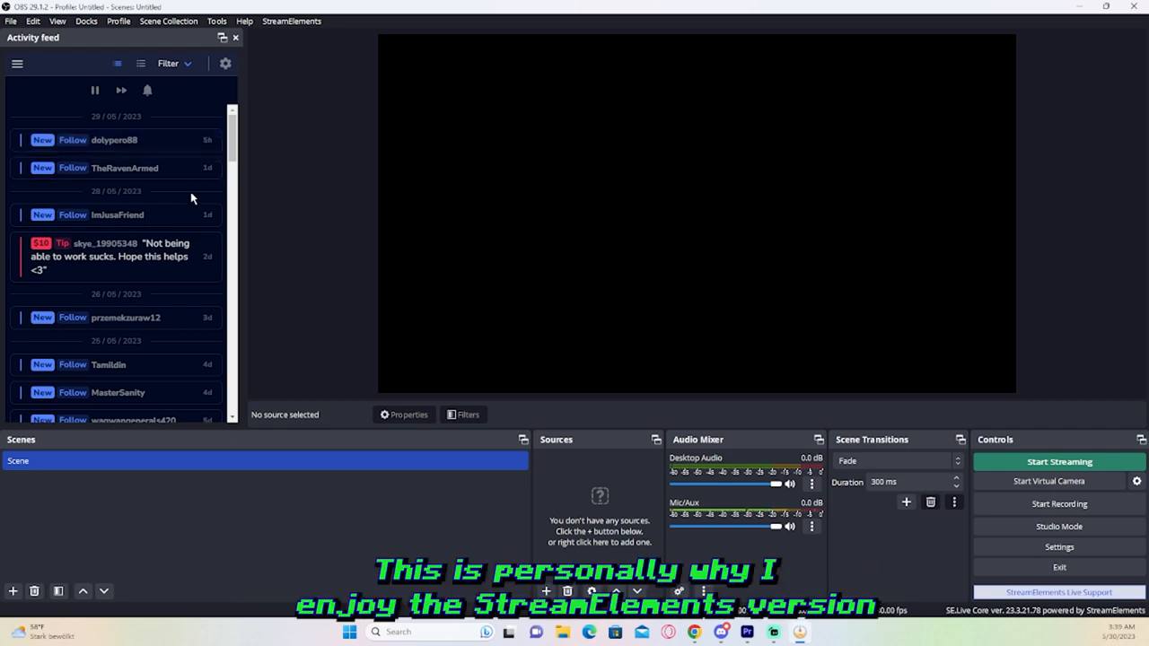
scroll(192, 198, "down", 8)
scroll(192, 198, "up", 10)
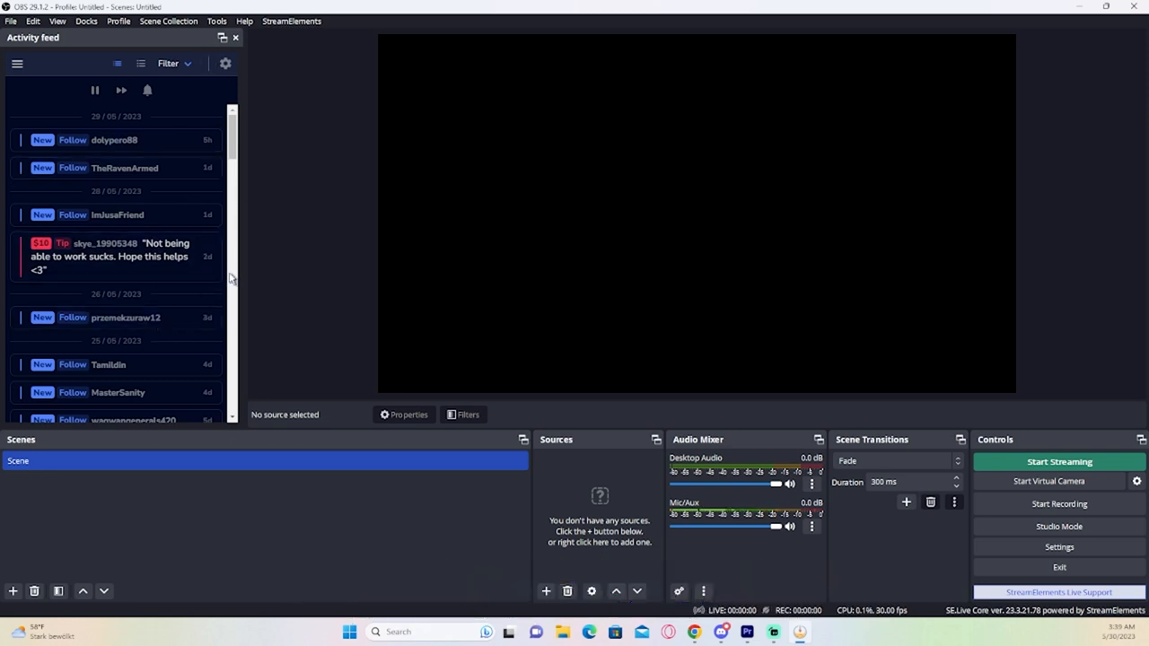
Dock the Activity feed beside Scenes below the preview and narrow the Scenes dock to give Sources more room
left_click_drag(99, 39, 72, 512)
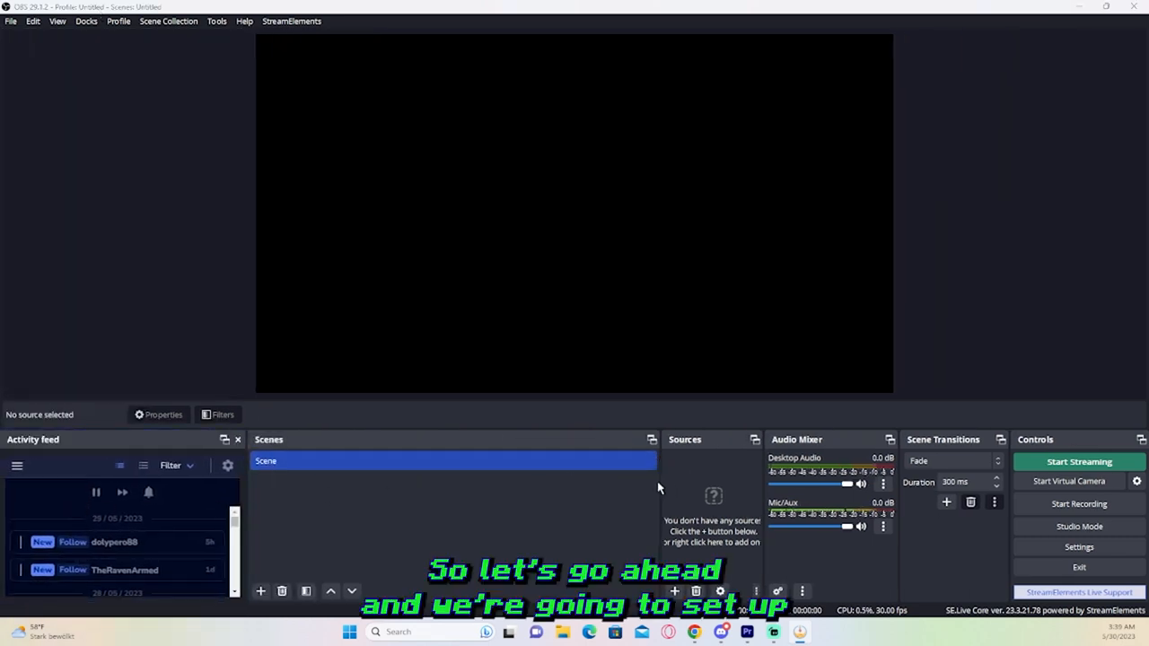
left_click_drag(661, 484, 490, 500)
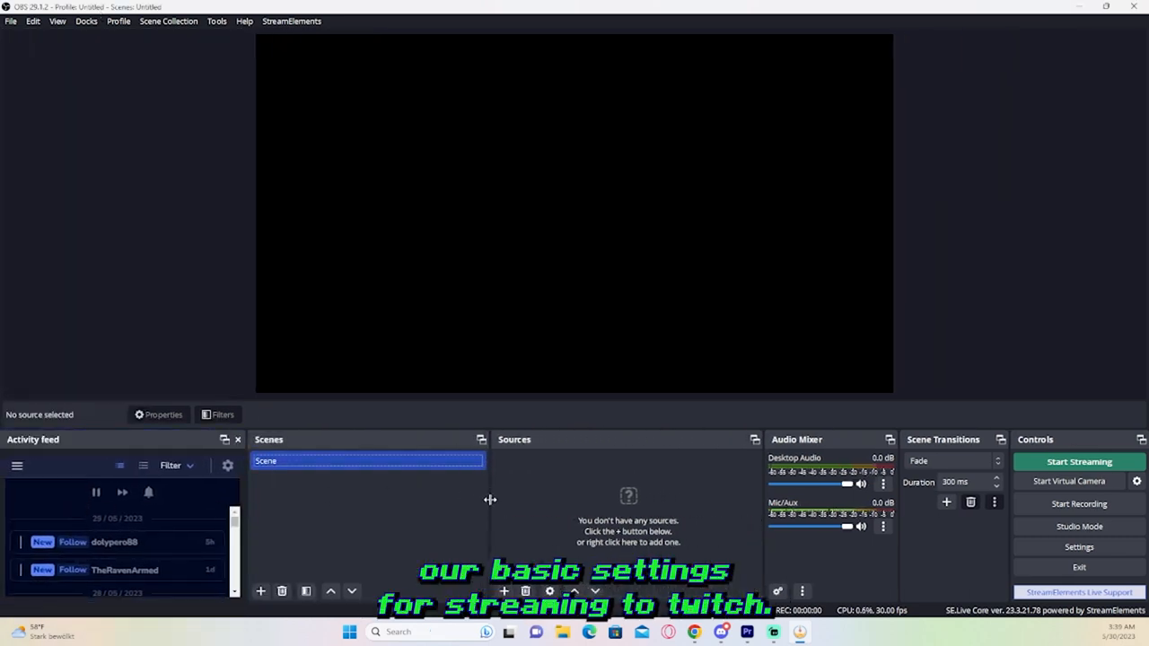
left_click(226, 164)
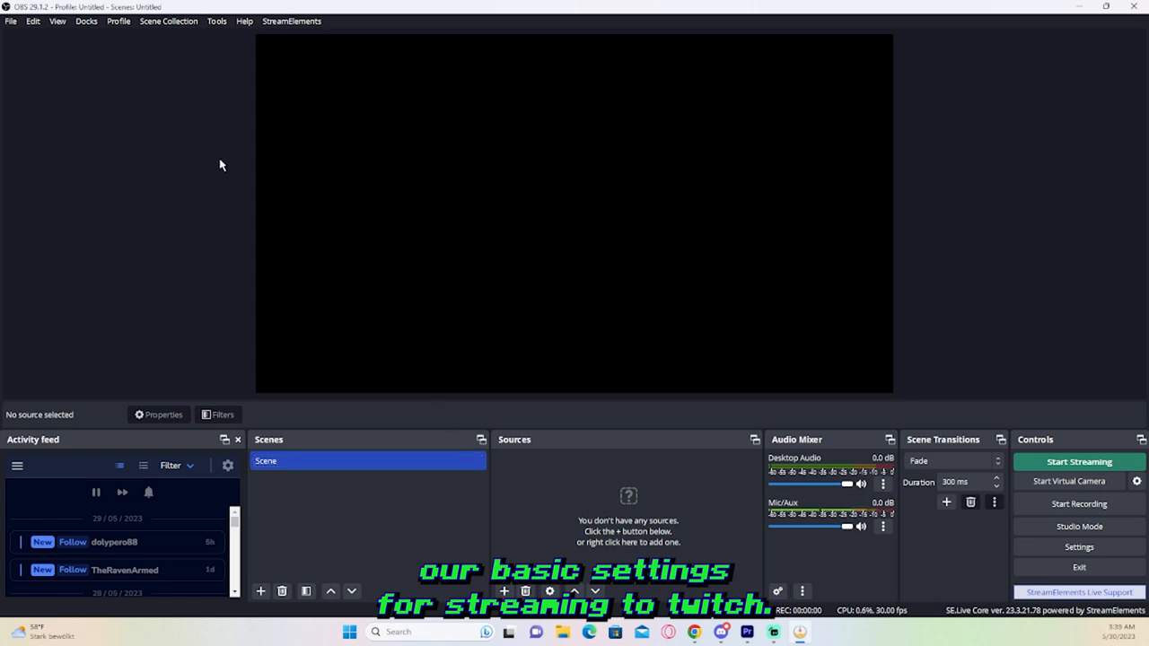
Switch the output mode to Advanced and set the streaming video encoder to AMD HW H.264 (AVC)
left_click(11, 25)
left_click(17, 74)
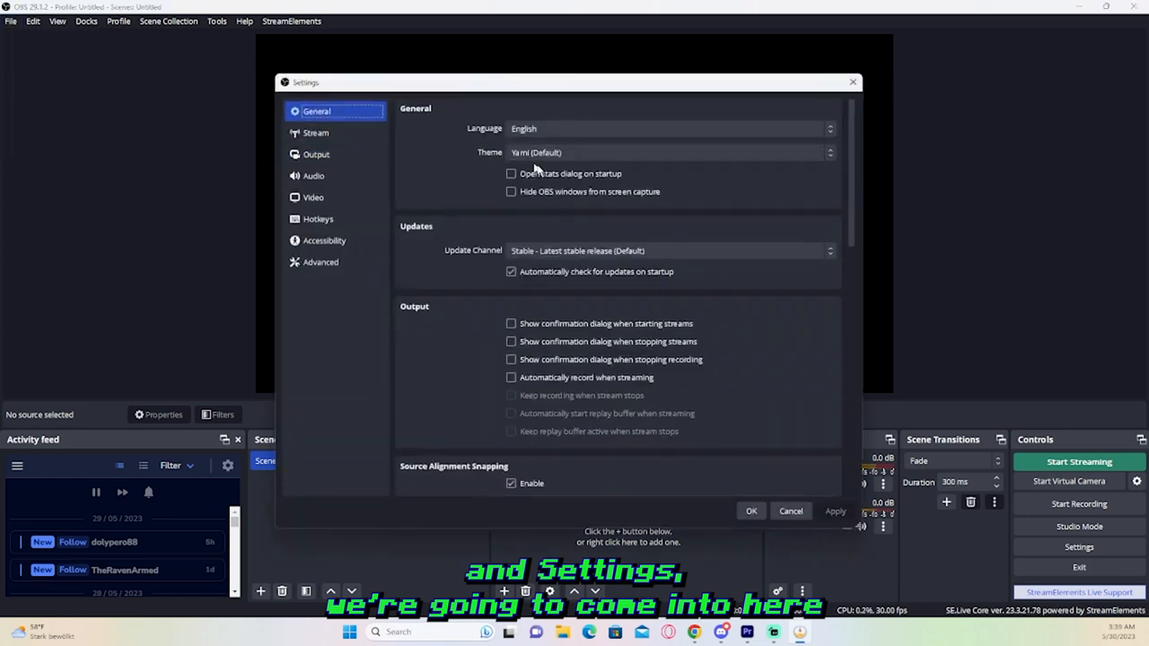
left_click(346, 156)
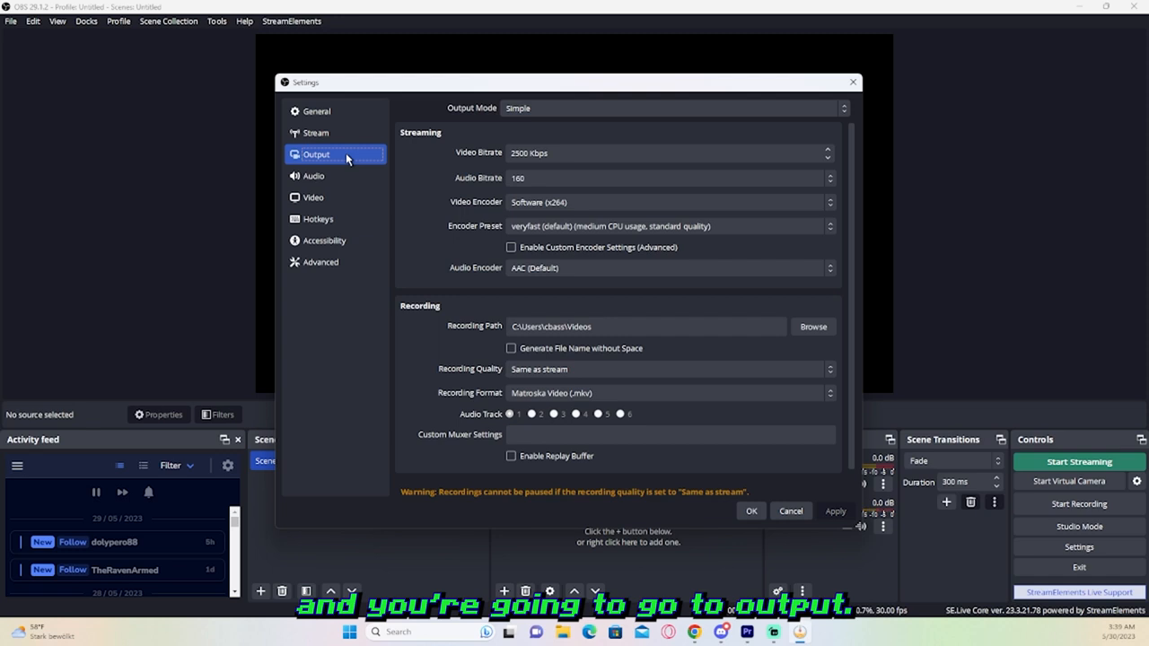
left_click(549, 108)
left_click(532, 134)
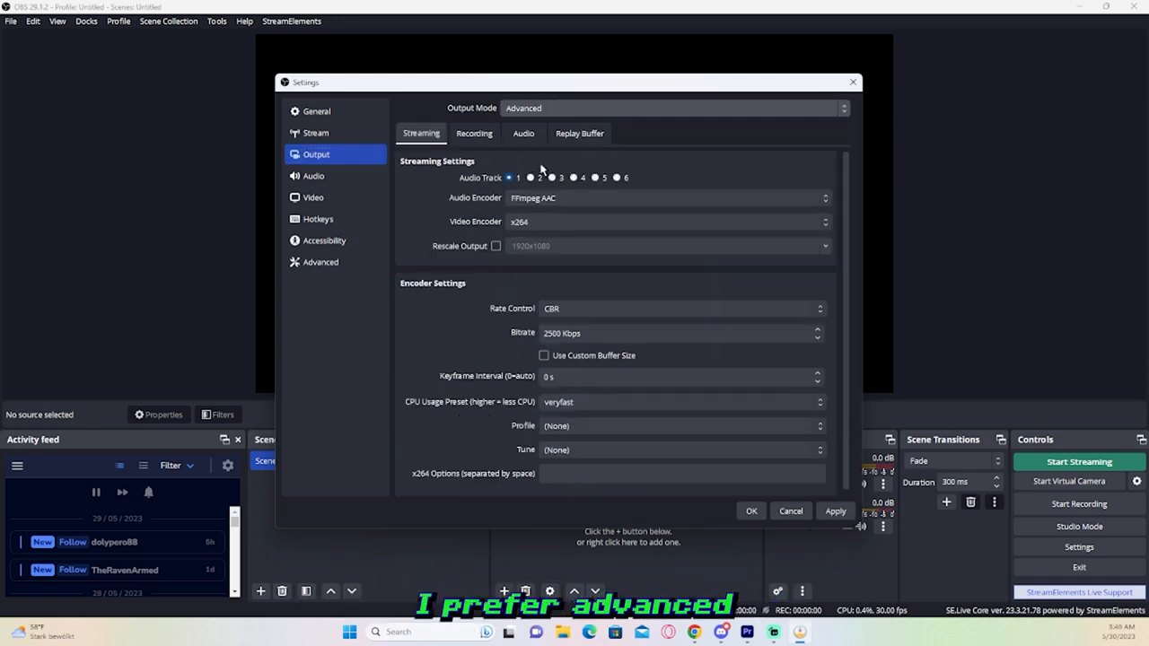
left_click(525, 225)
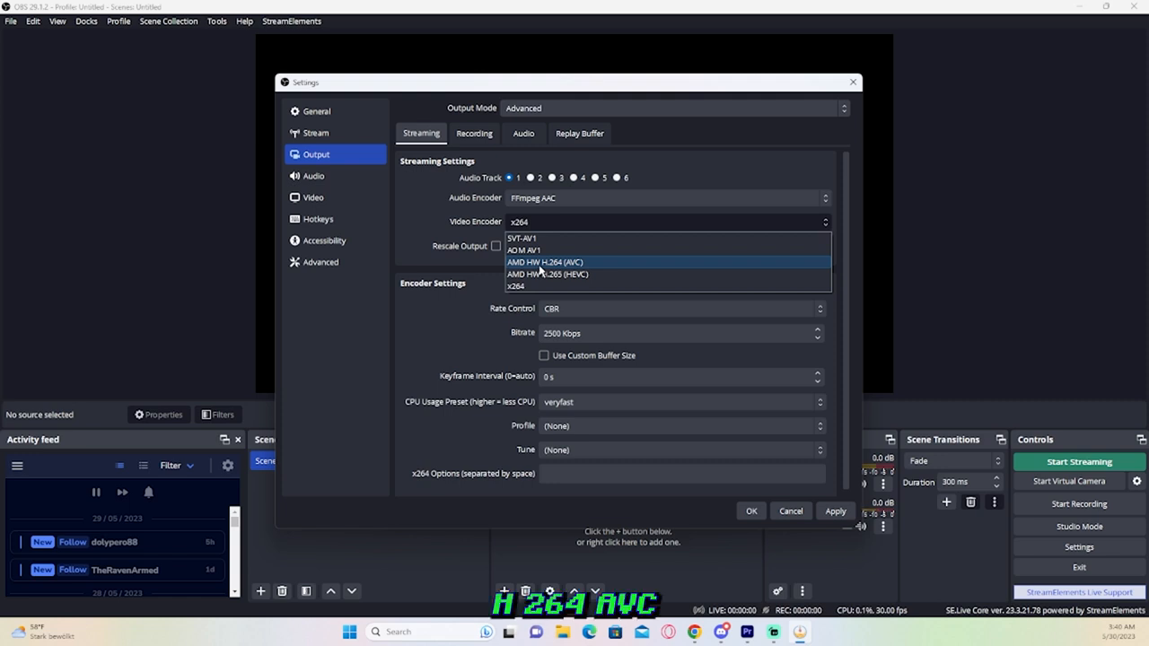
left_click(539, 264)
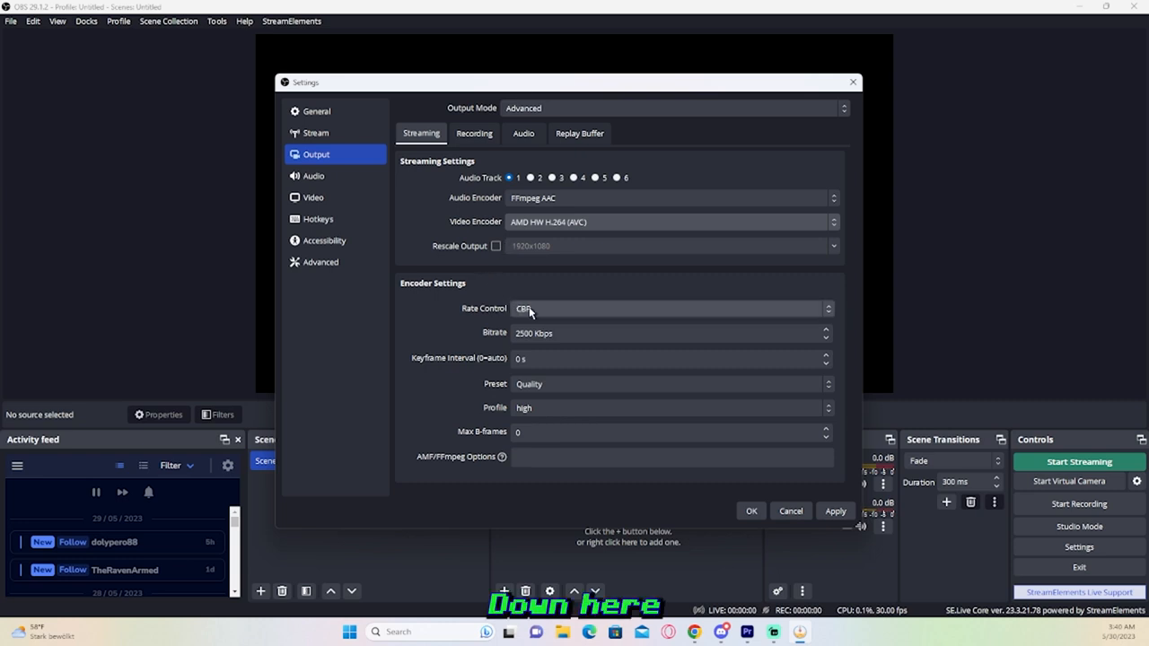
Set the streaming encoder to a bitrate of 4500 Kbps, a keyframe interval of 2 s and max B-frames of 2
double_click(529, 333)
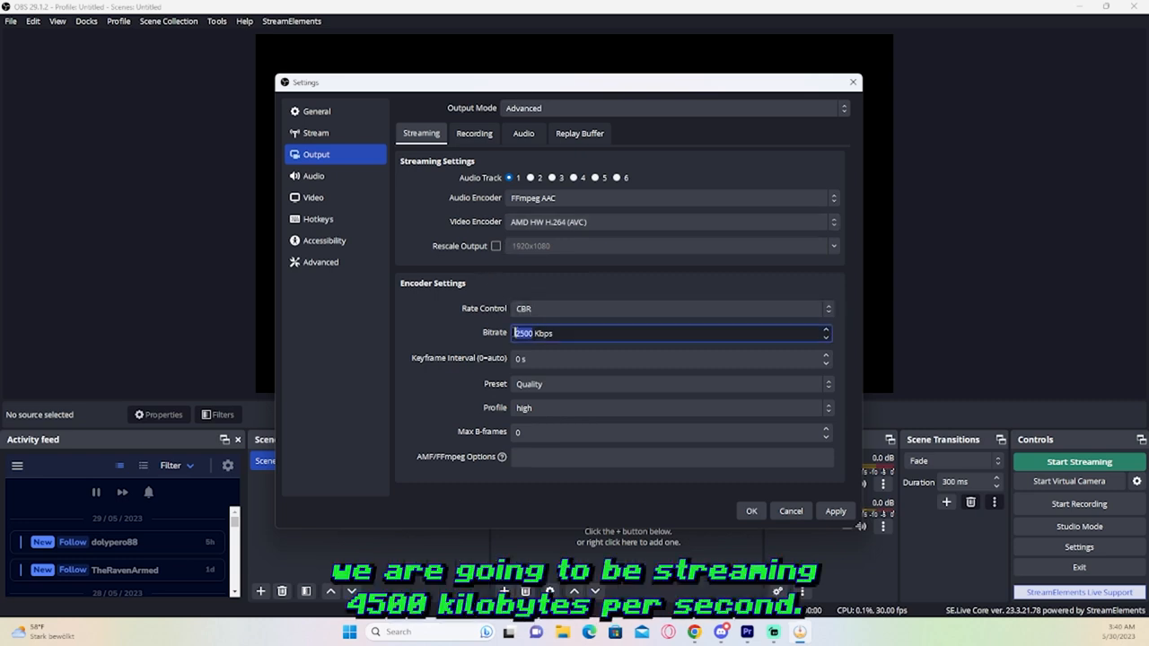
key("BackSpace")
double_click(519, 359)
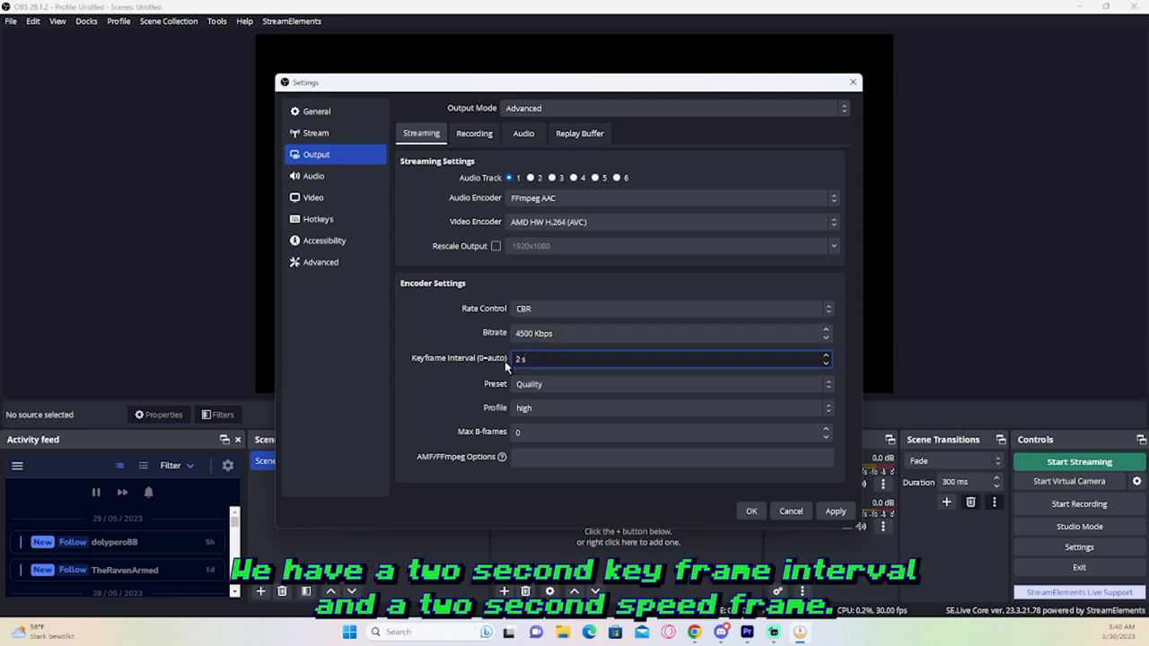
left_click(510, 432)
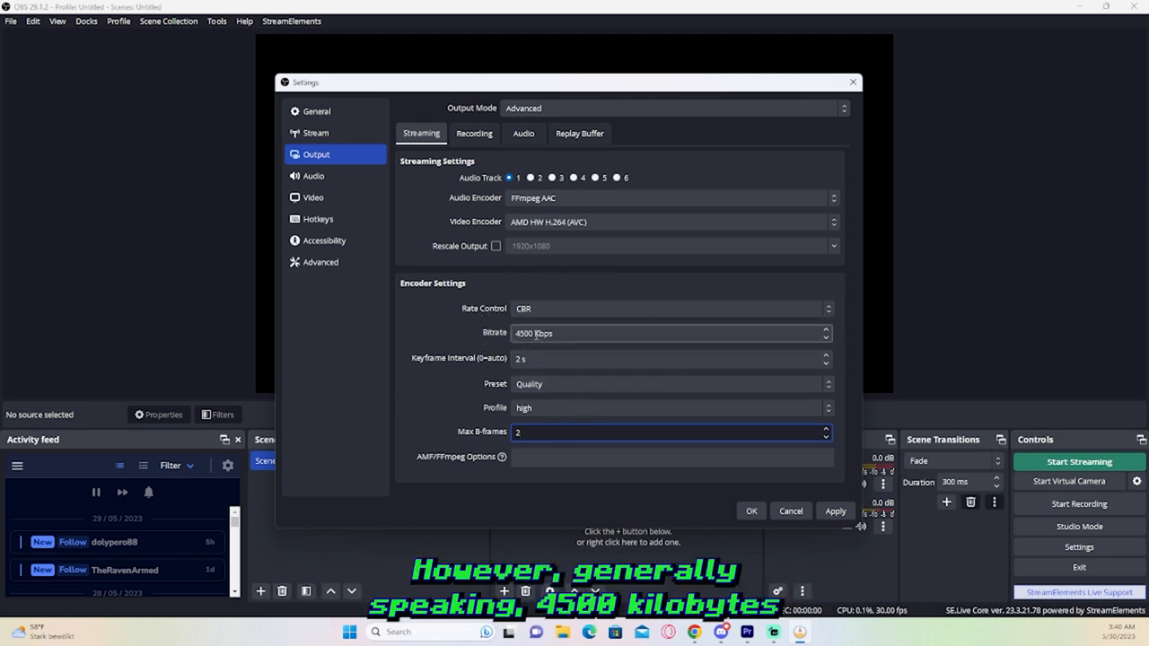
triple_click(536, 334)
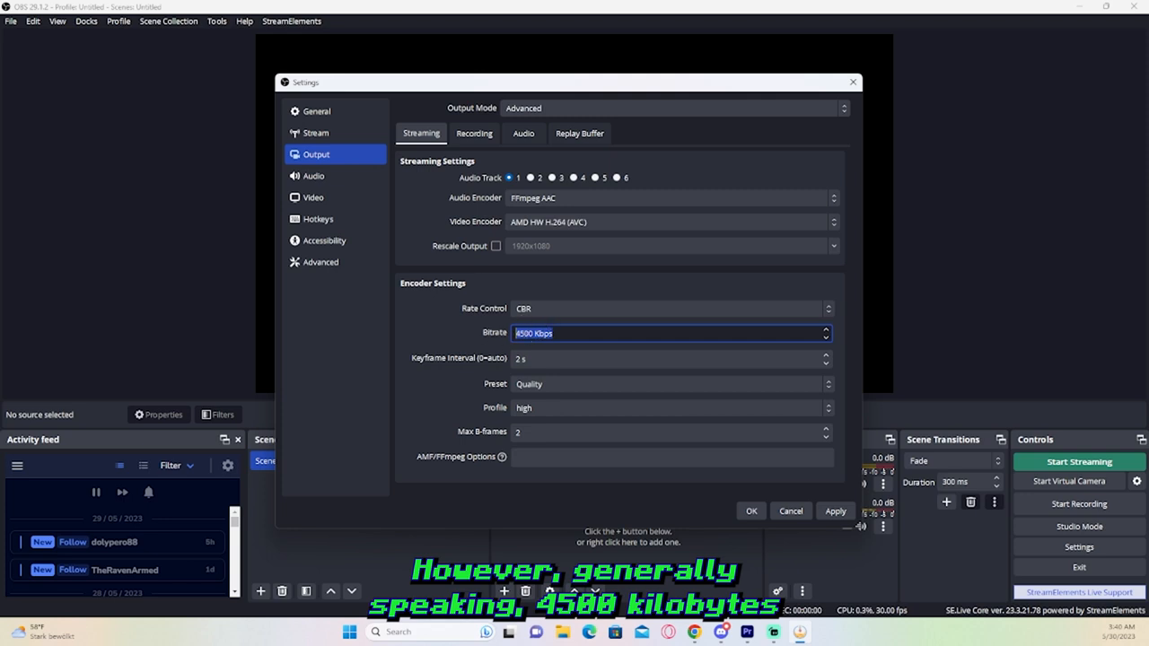
left_click(548, 334)
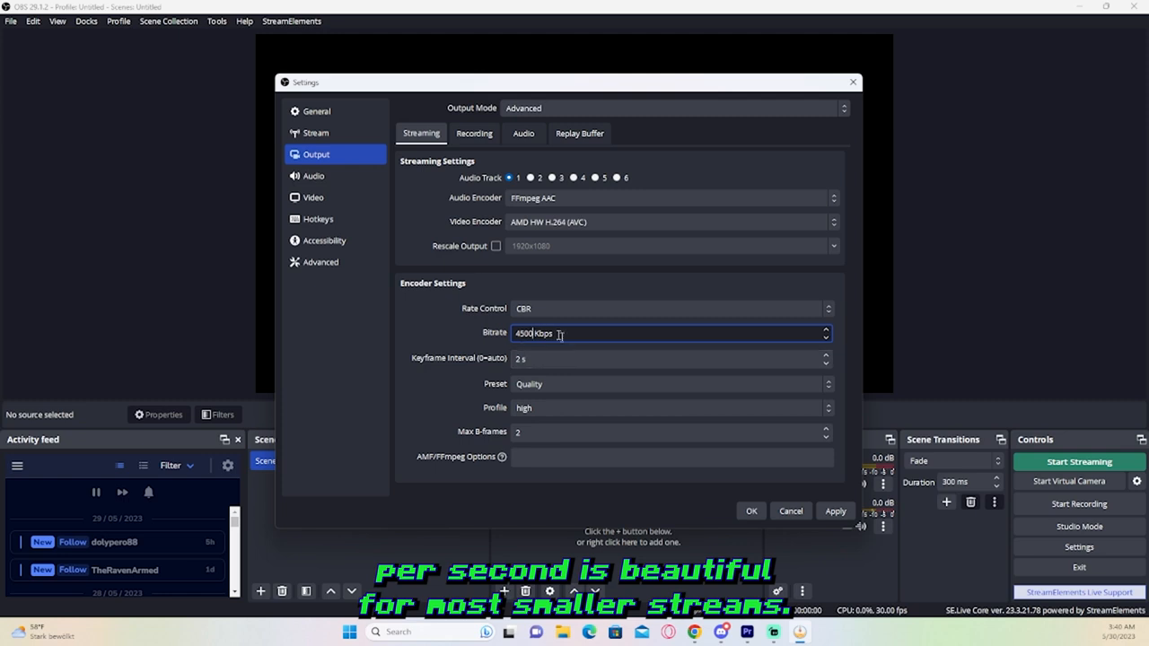
Use 1920x1080 canvas and 1280x720 output resolution, Bicubic downscaling and 30 FPS for the video, and save the settings
left_click(373, 197)
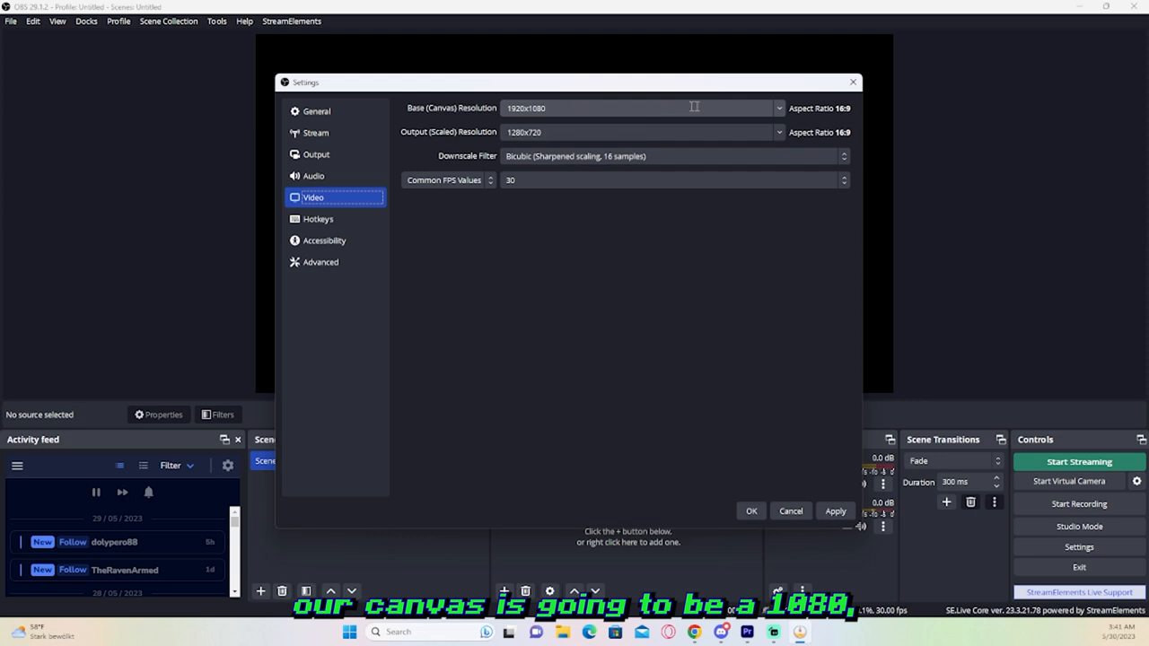
left_click(780, 107)
left_click(777, 117)
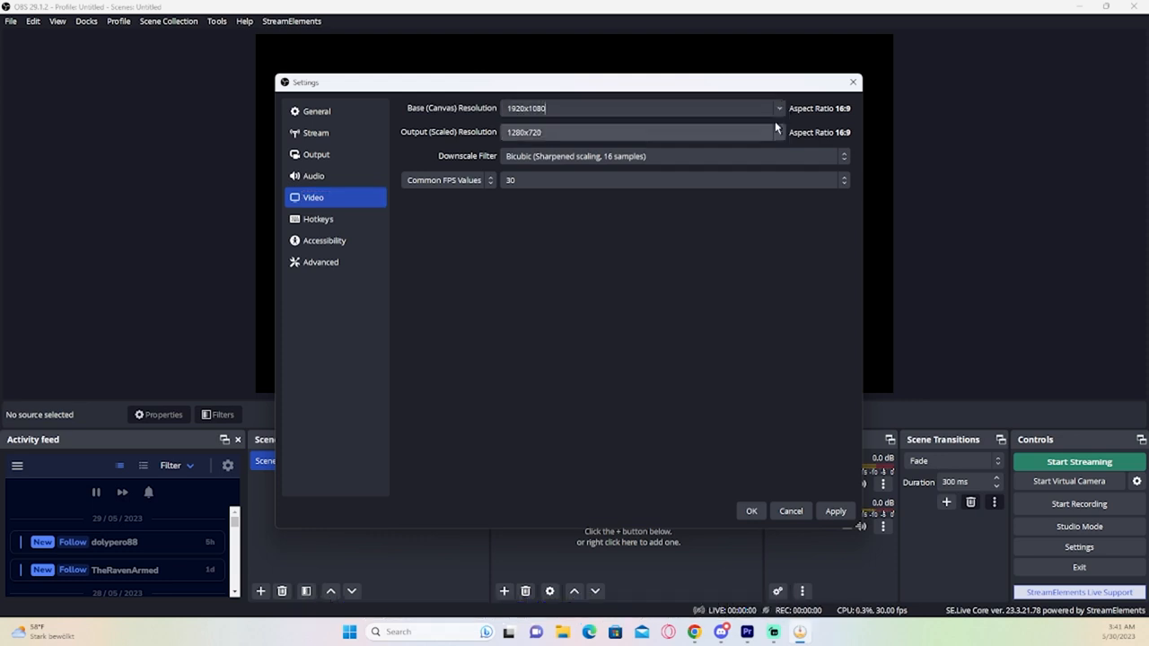
left_click(780, 134)
left_click(780, 134)
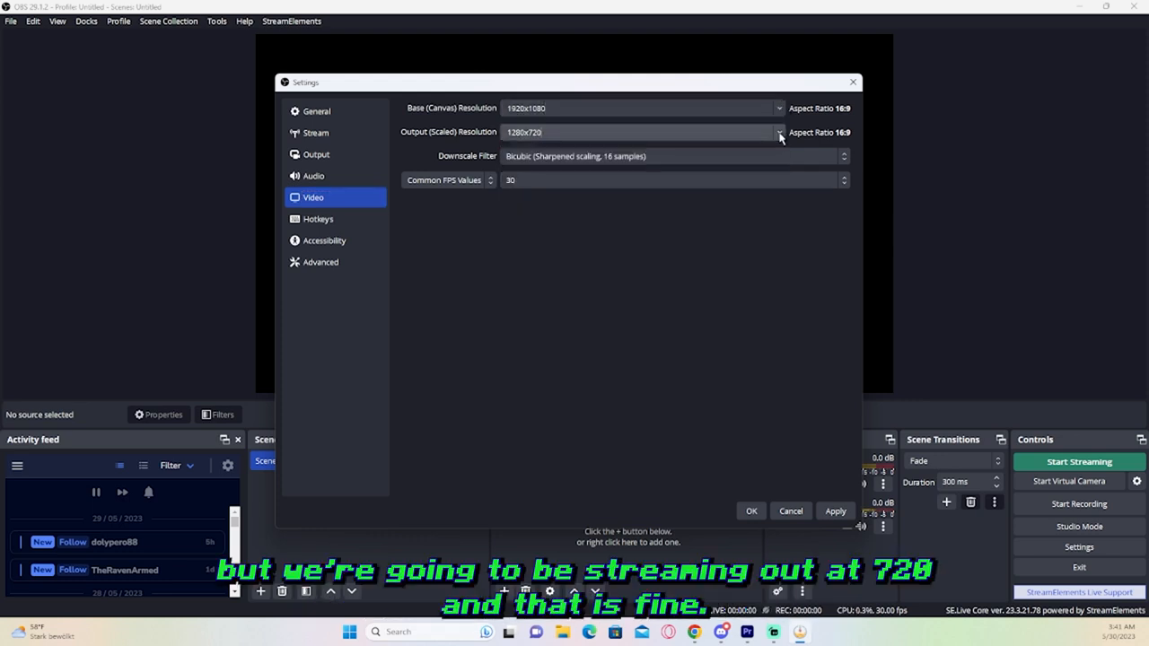
left_click(528, 157)
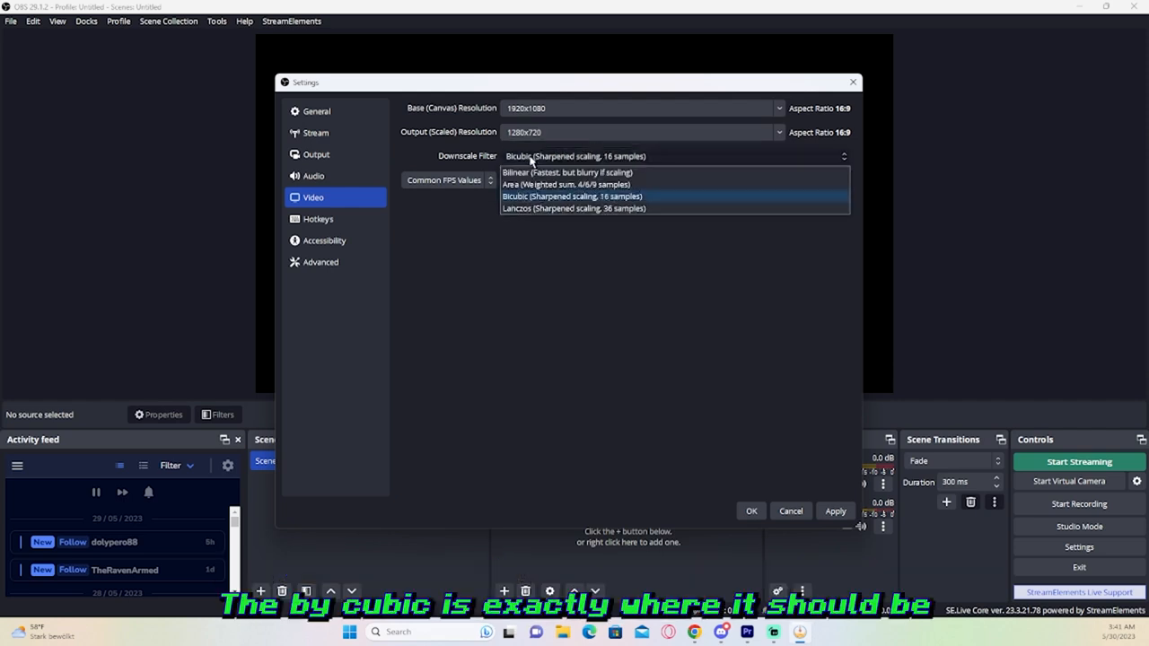
left_click(557, 161)
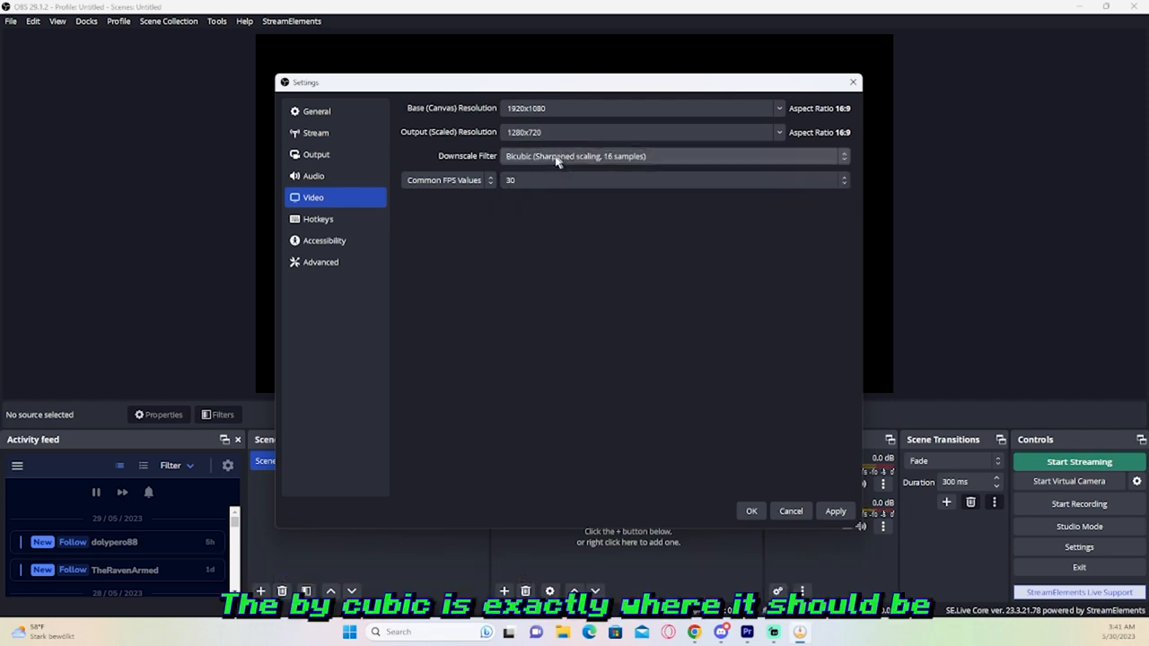
left_click(554, 180)
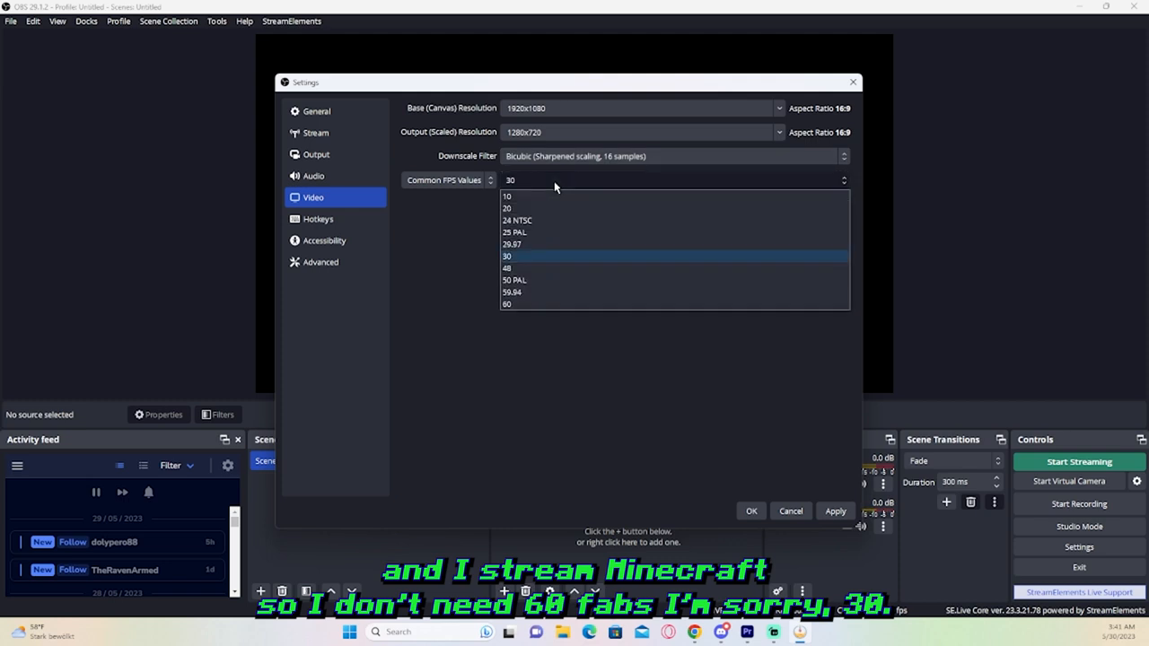
left_click(533, 257)
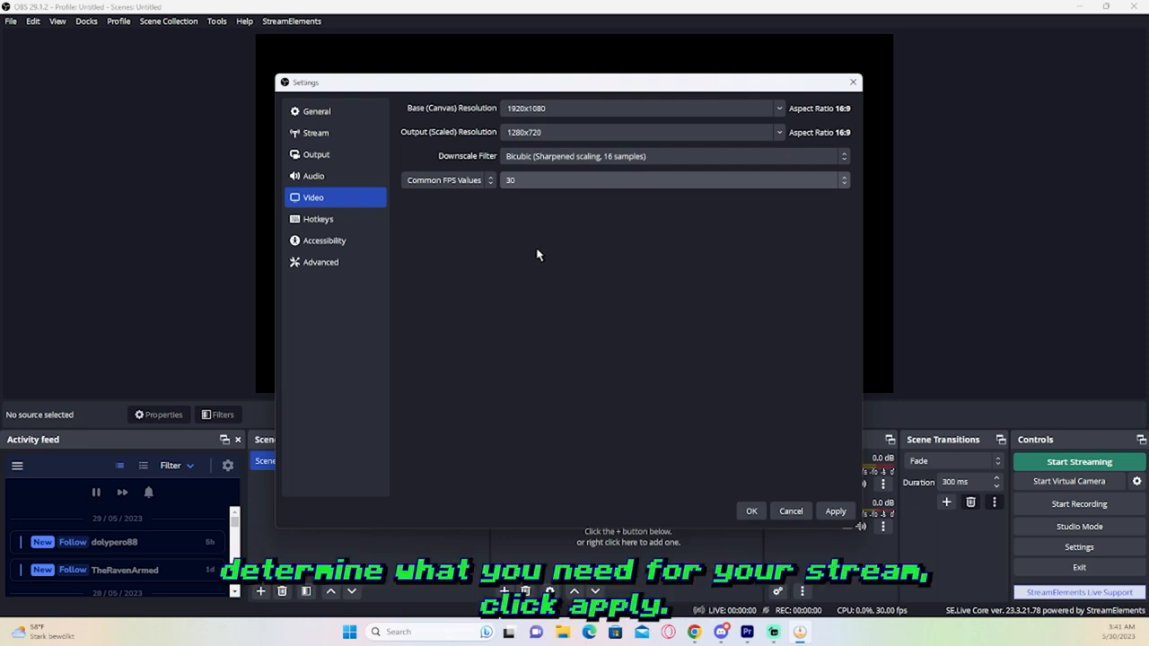
left_click(835, 511)
left_click(759, 511)
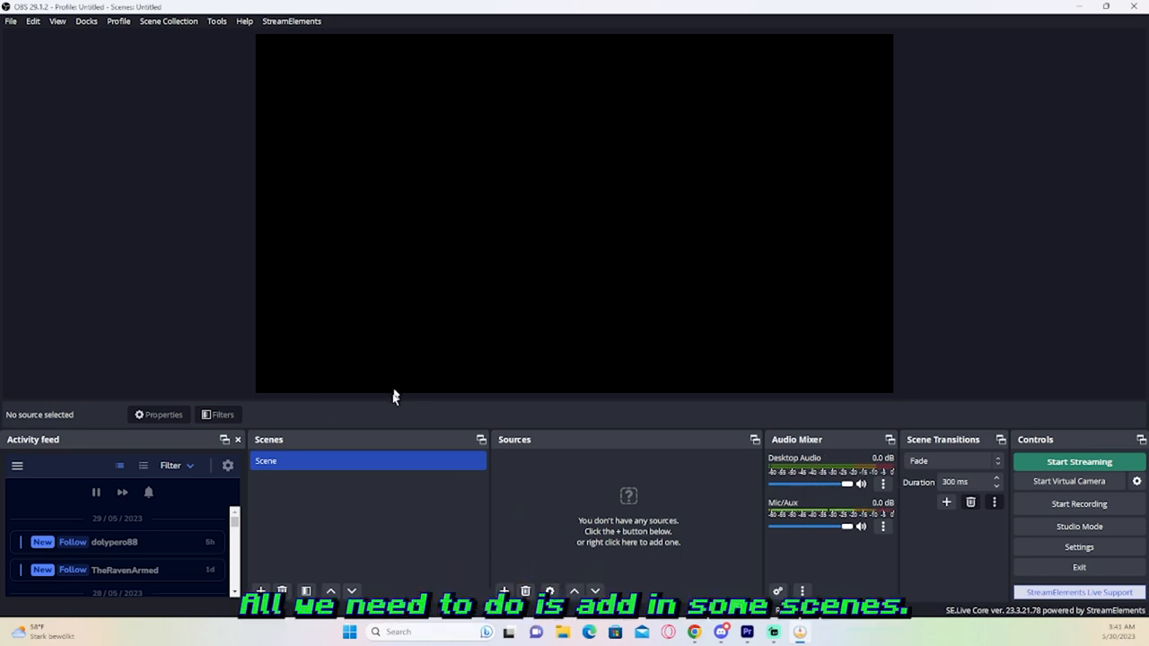
Add a new scene named "Starting Soon" and select it in the scene list
left_click(260, 591)
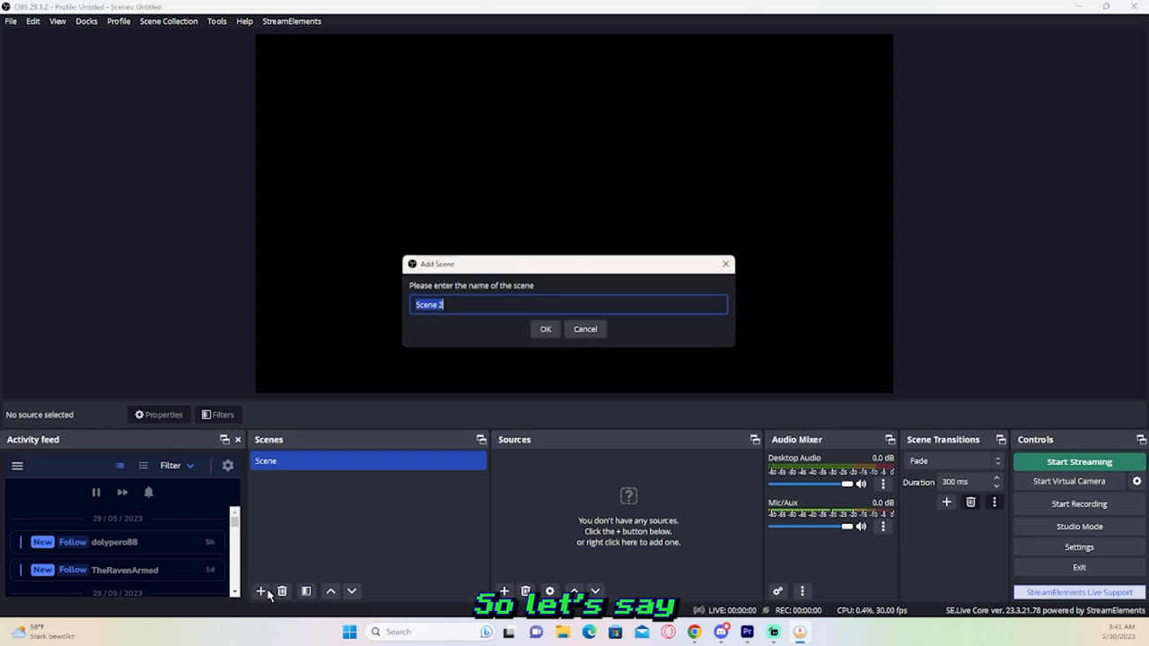
type("Starting Soon")
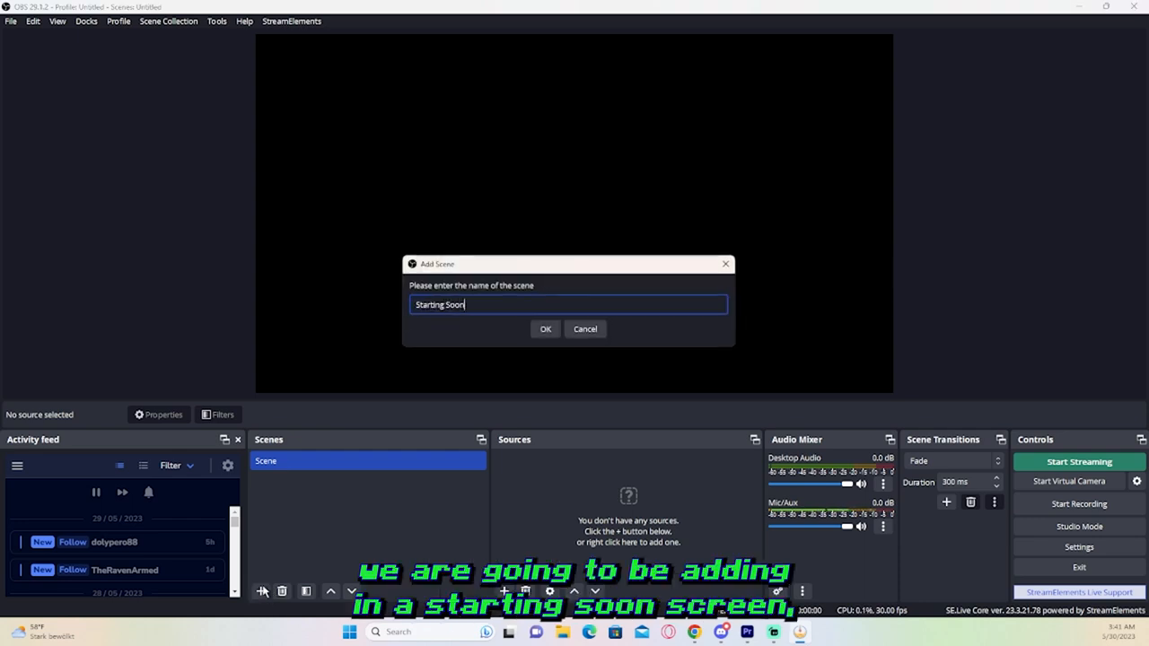
key("Return")
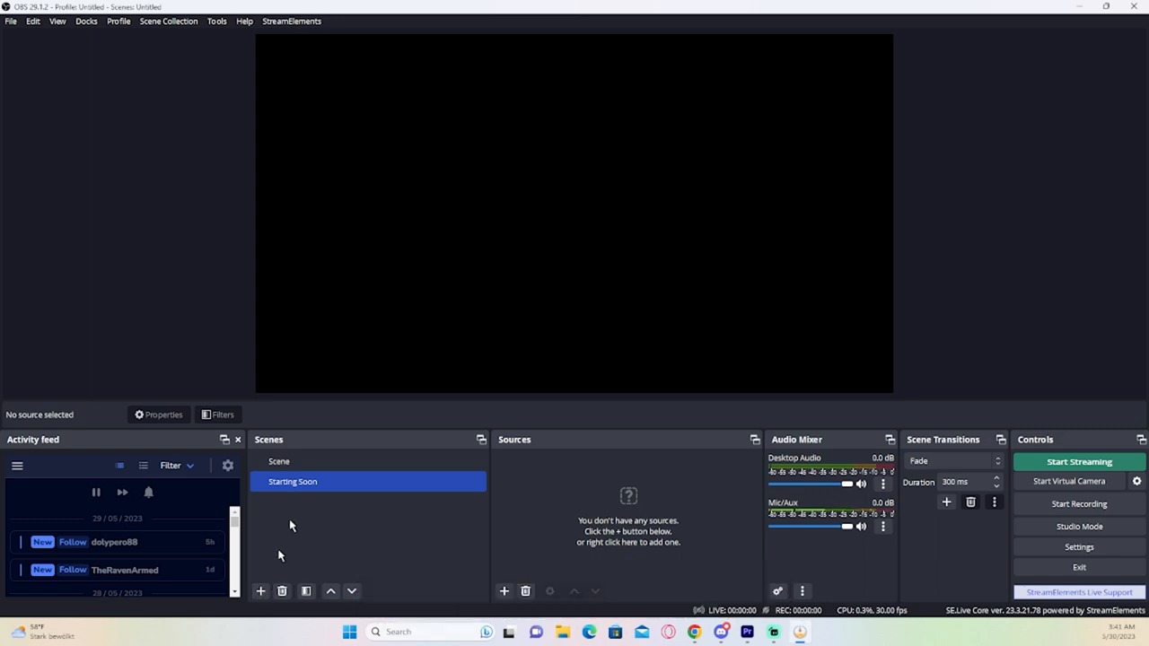
left_click(309, 481)
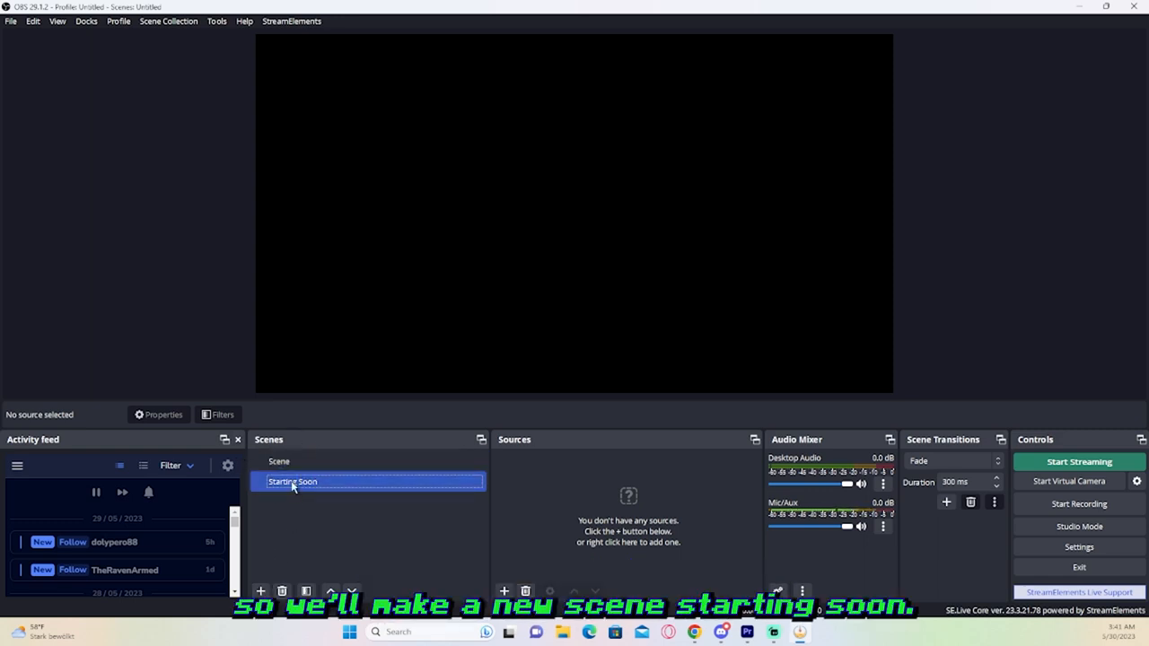
key("Return")
left_click(260, 592)
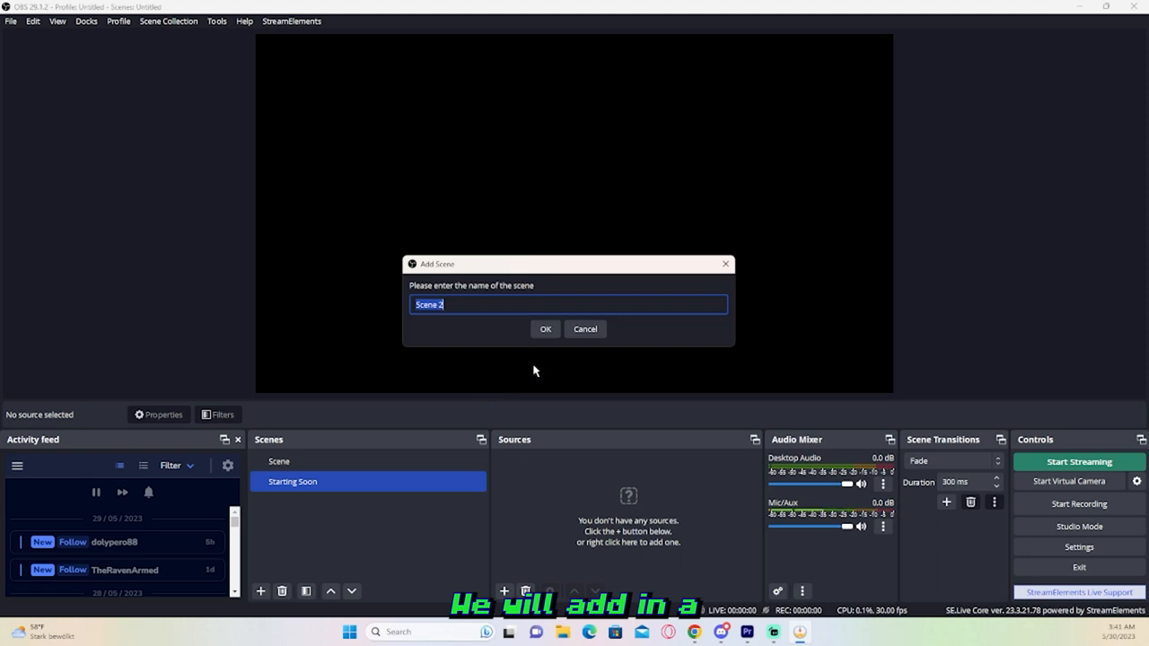
left_click(581, 330)
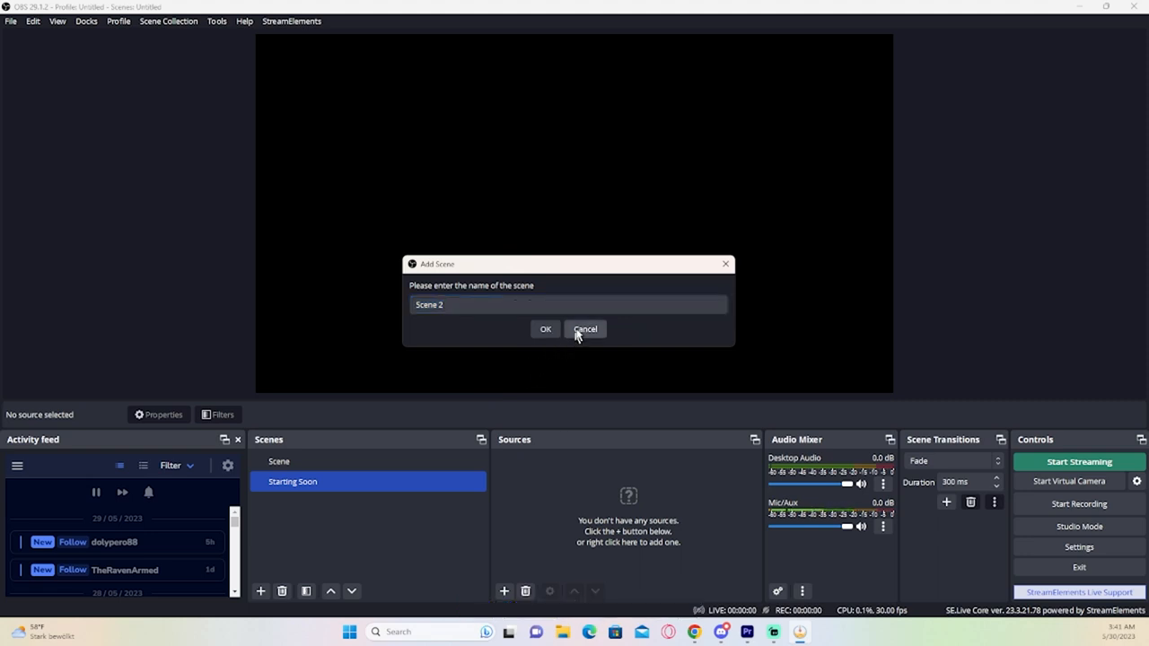
Add a new image source named "Starting Screen" to the Starting Soon scene
left_click(505, 591)
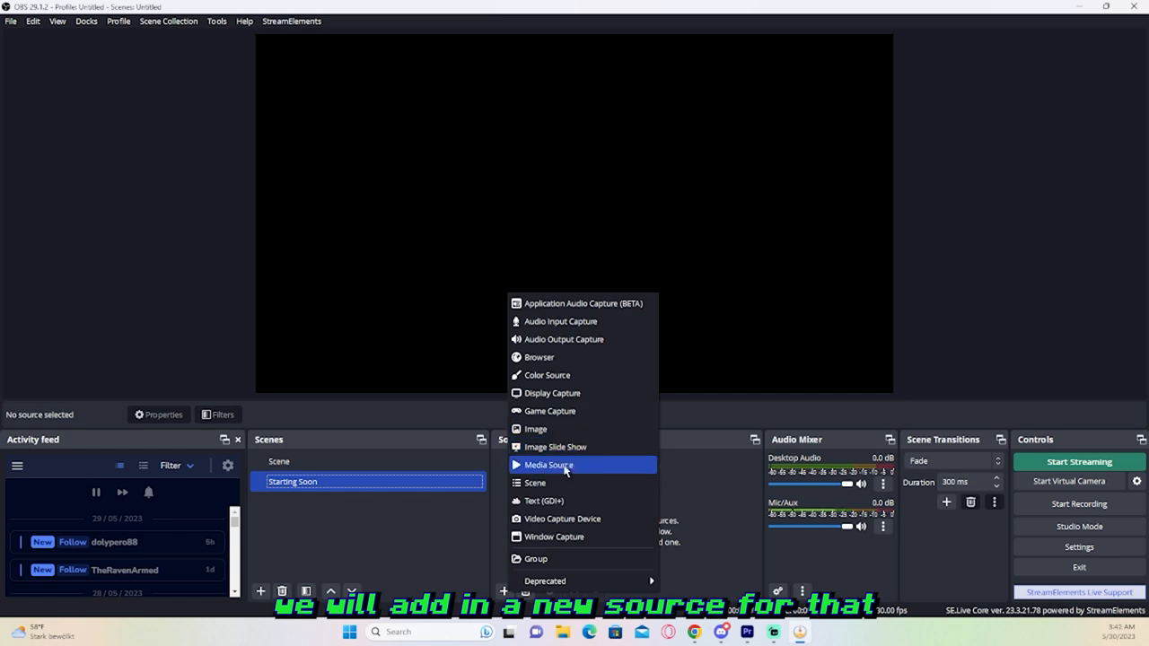
left_click(560, 429)
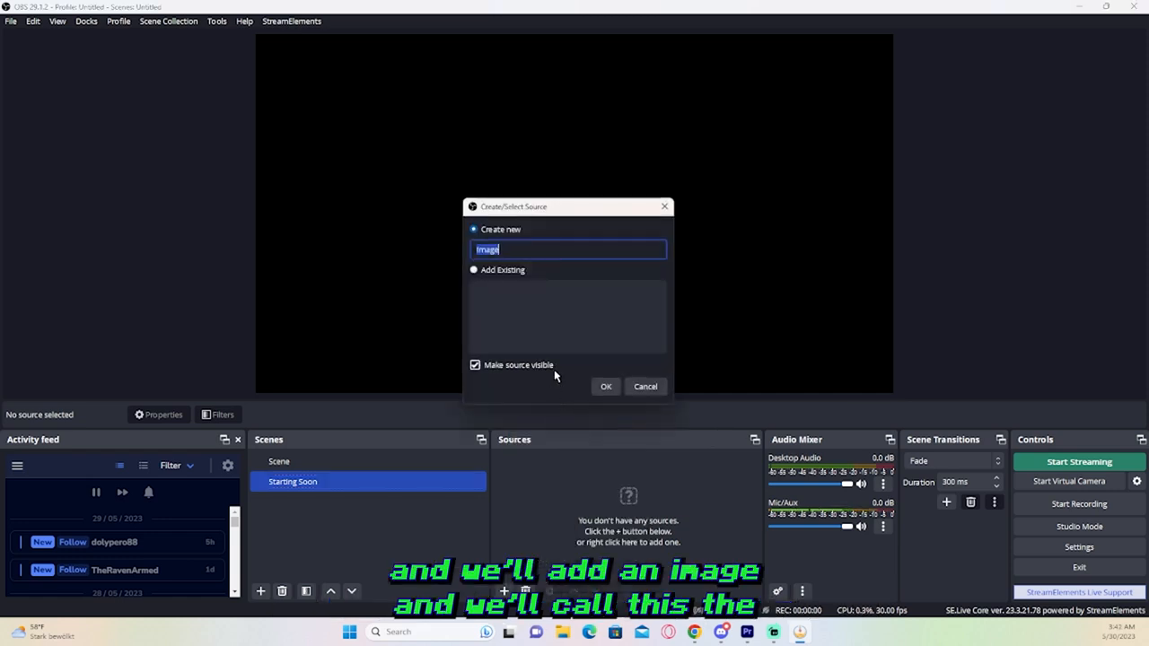
type("Start")
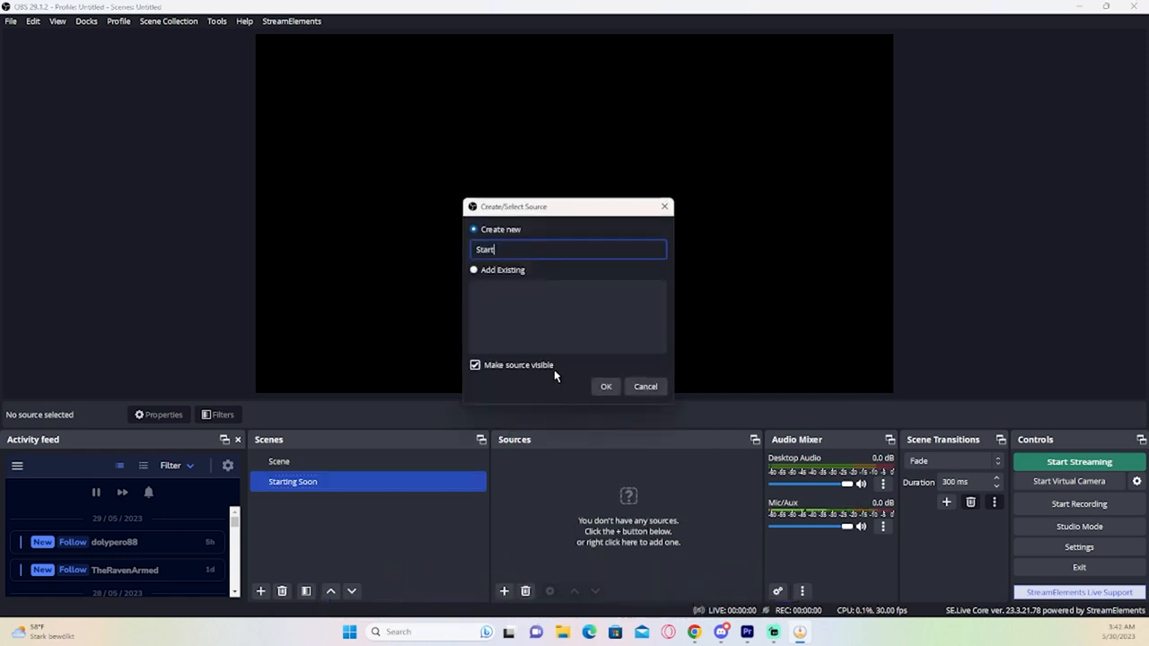
type("ing Screen")
key("Return")
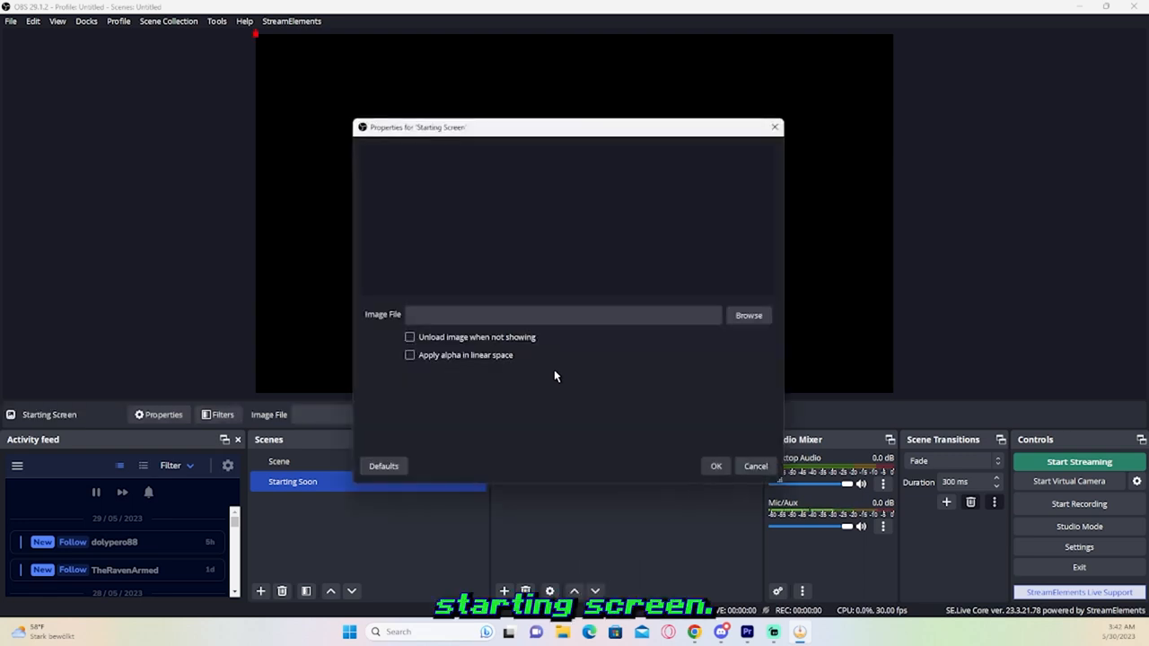
Use the STAR image from the Downloads > Stream Stuffs > PACK folder as the Starting Screen source's image file
left_click(749, 318)
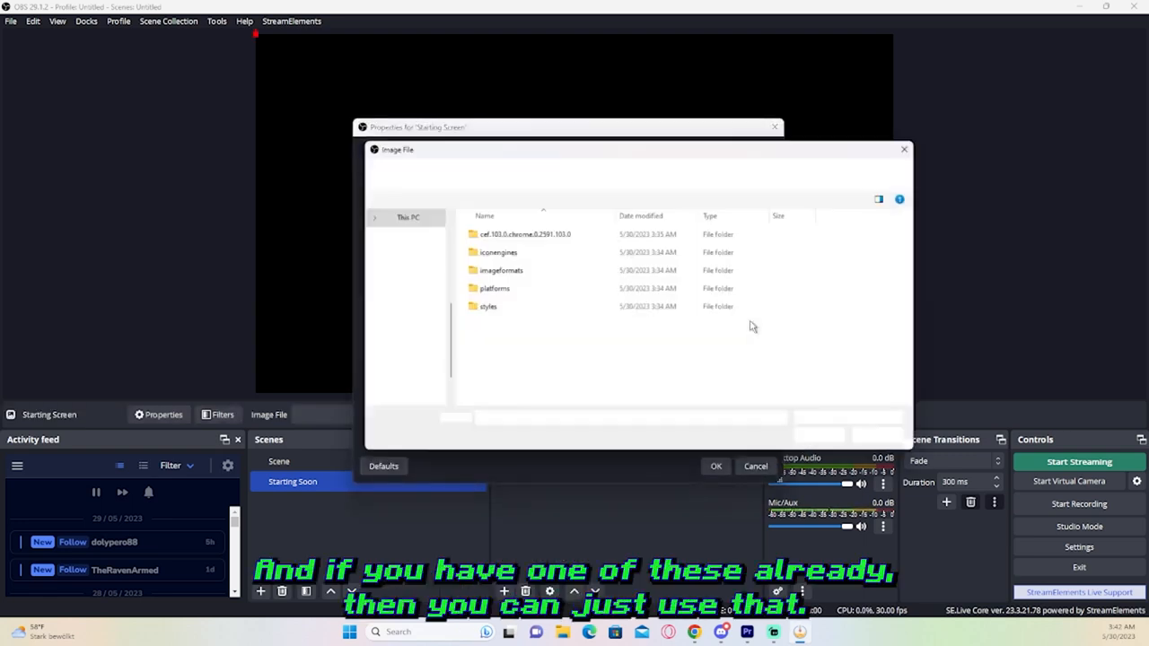
scroll(412, 269, "up", 3)
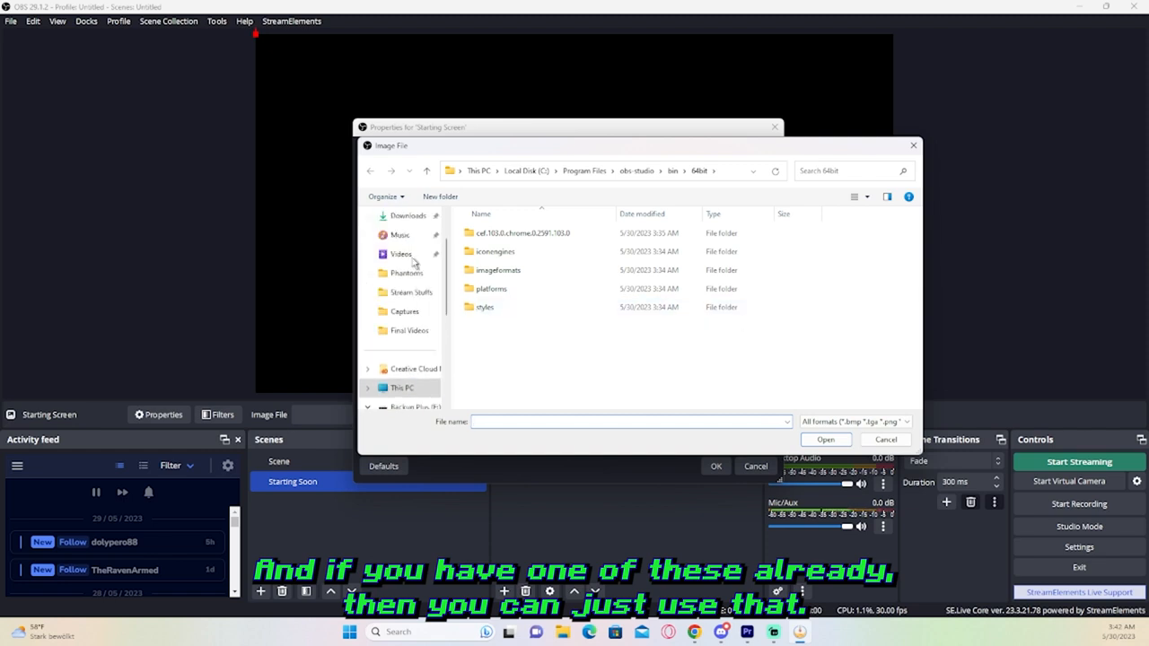
scroll(415, 262, "up", 1)
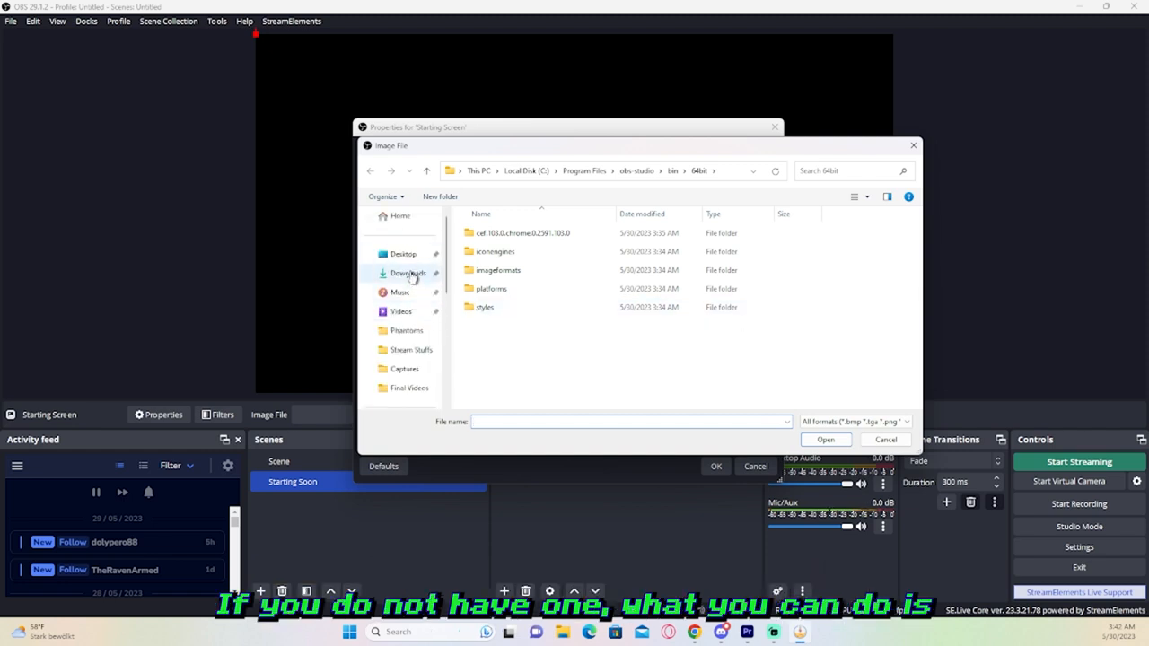
left_click(409, 273)
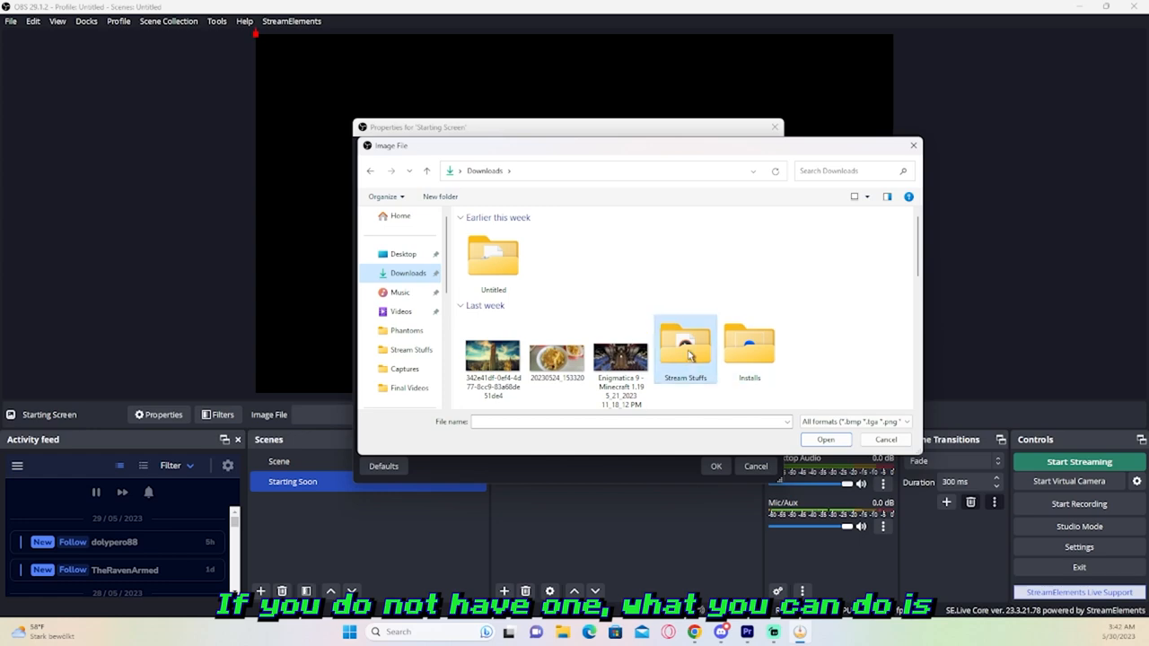
double_click(675, 355)
scroll(593, 330, "down", 10)
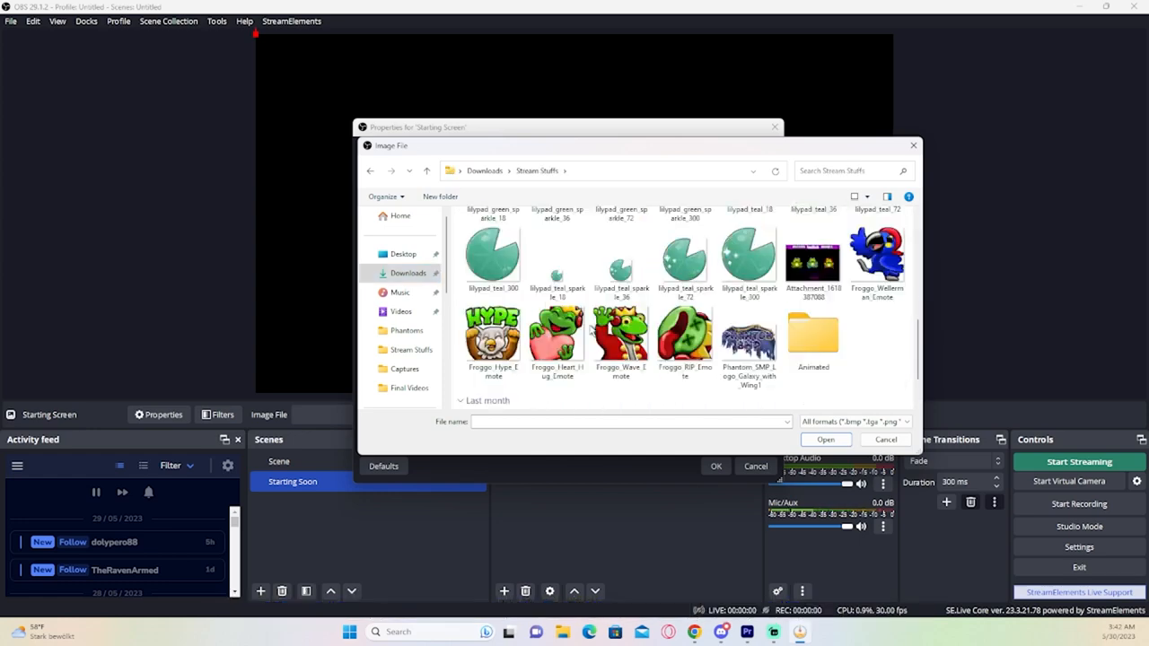
scroll(592, 331, "up", 2)
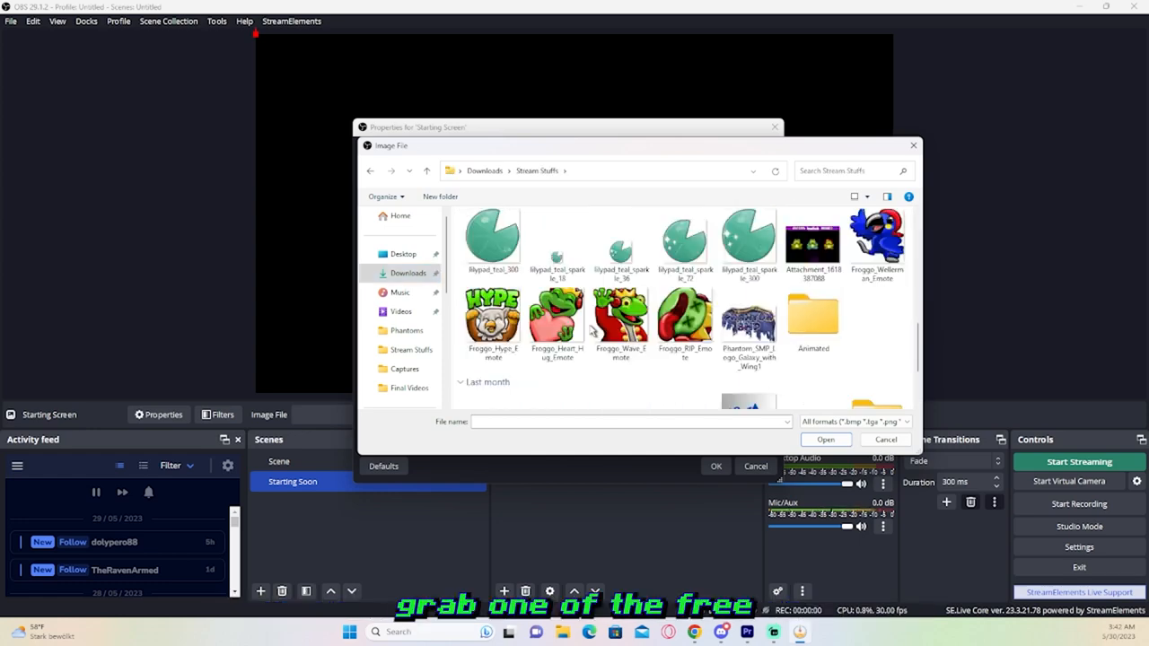
scroll(593, 330, "down", 2)
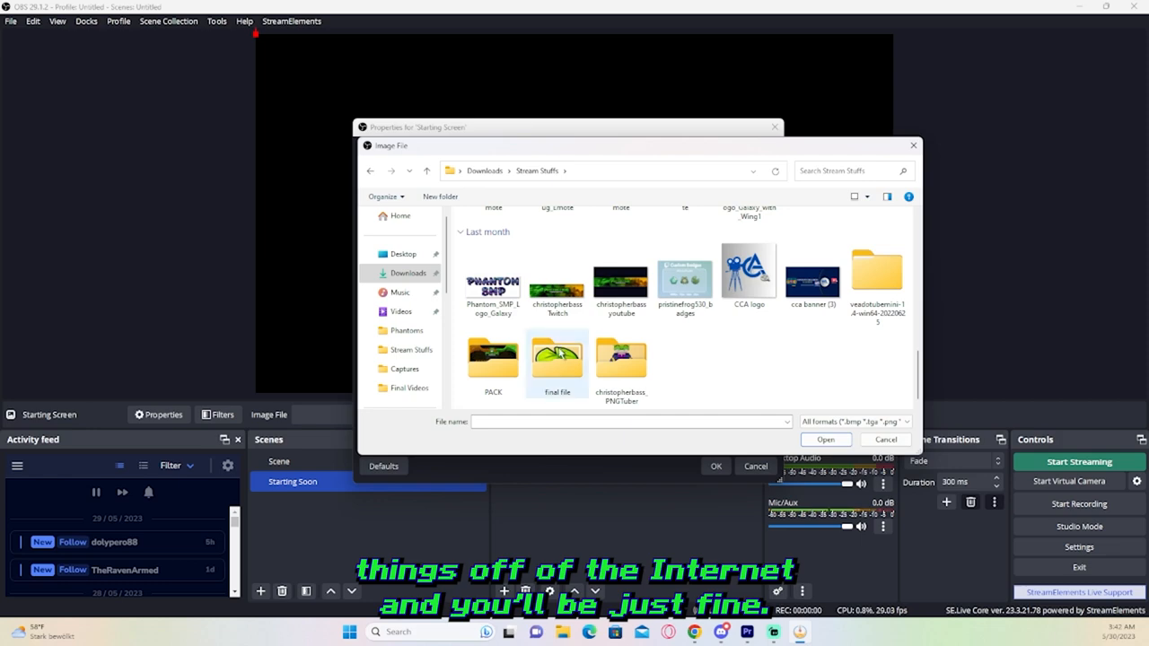
double_click(493, 359)
left_click(503, 298)
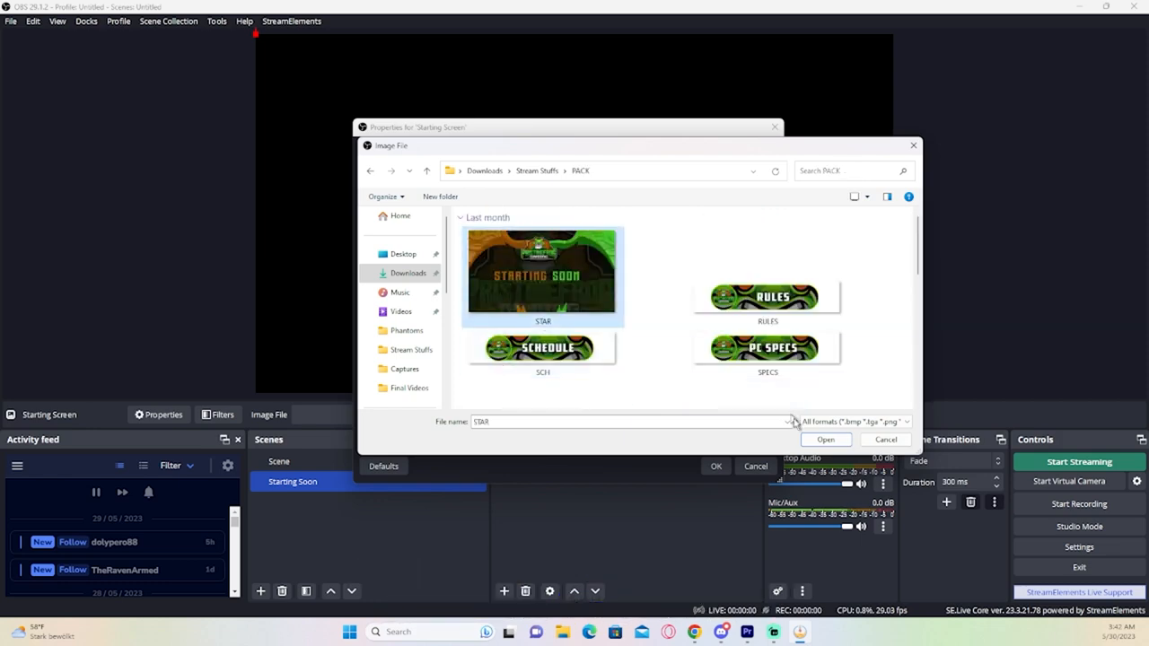
left_click(825, 440)
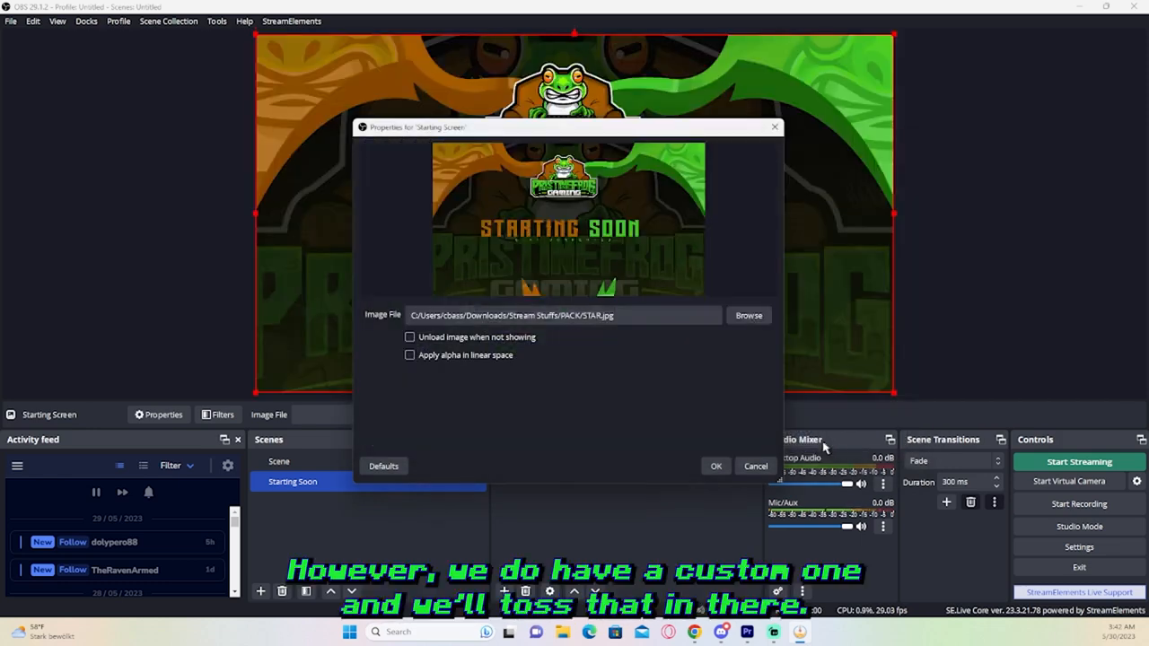
left_click(715, 466)
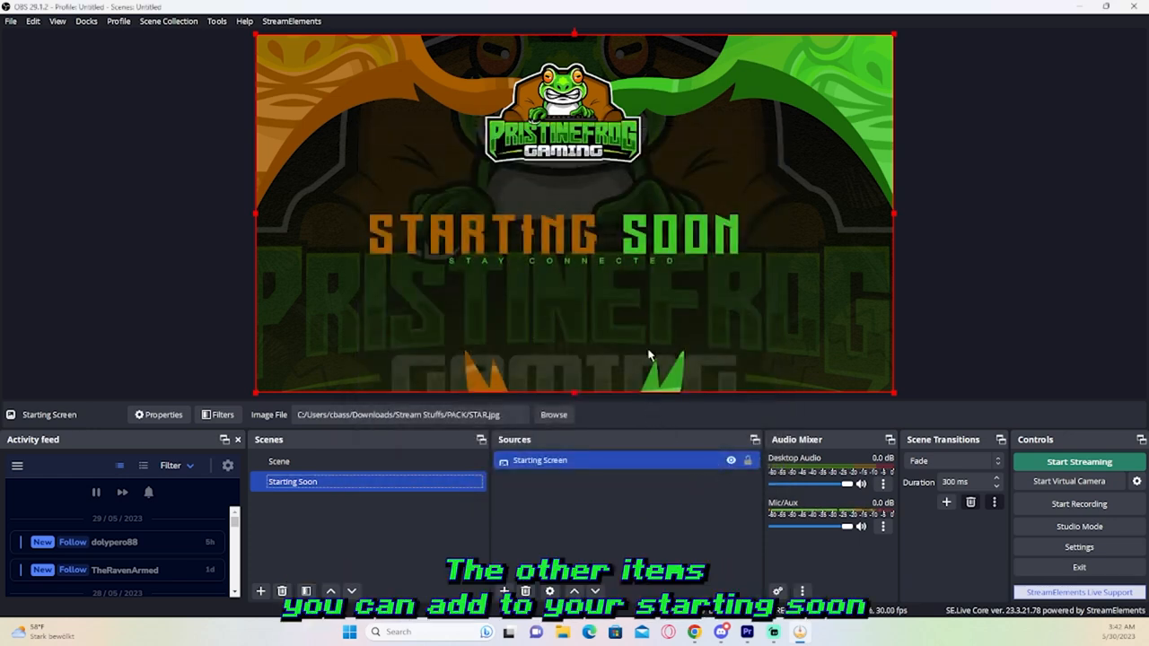
left_click(940, 299)
left_click(732, 300)
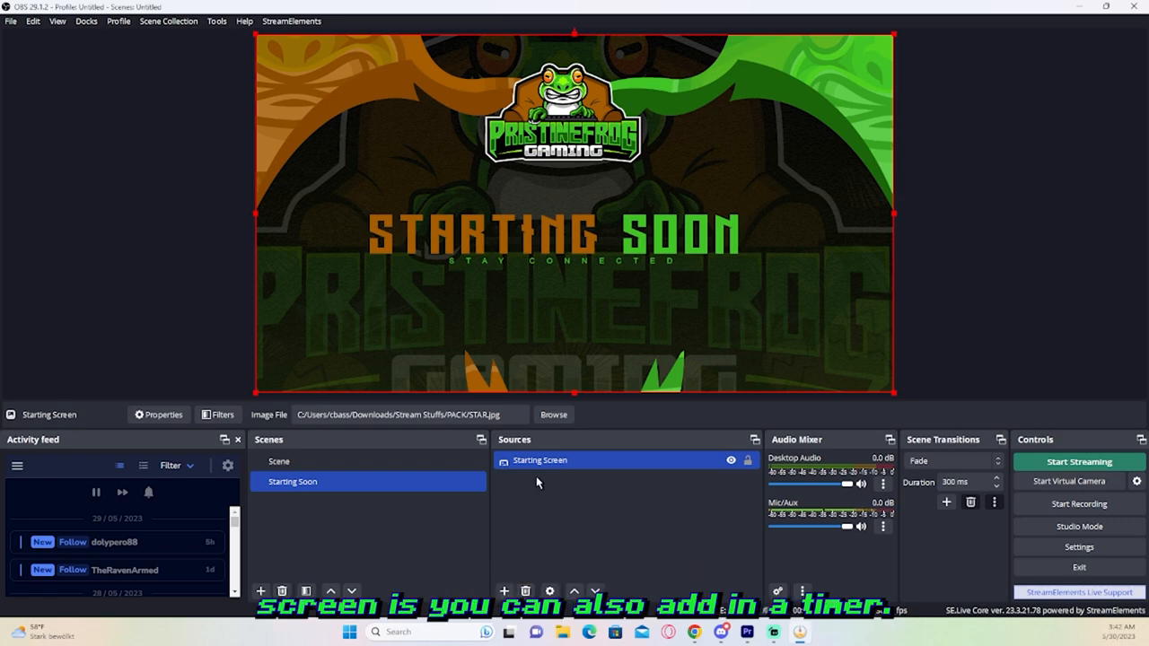
left_click(505, 591)
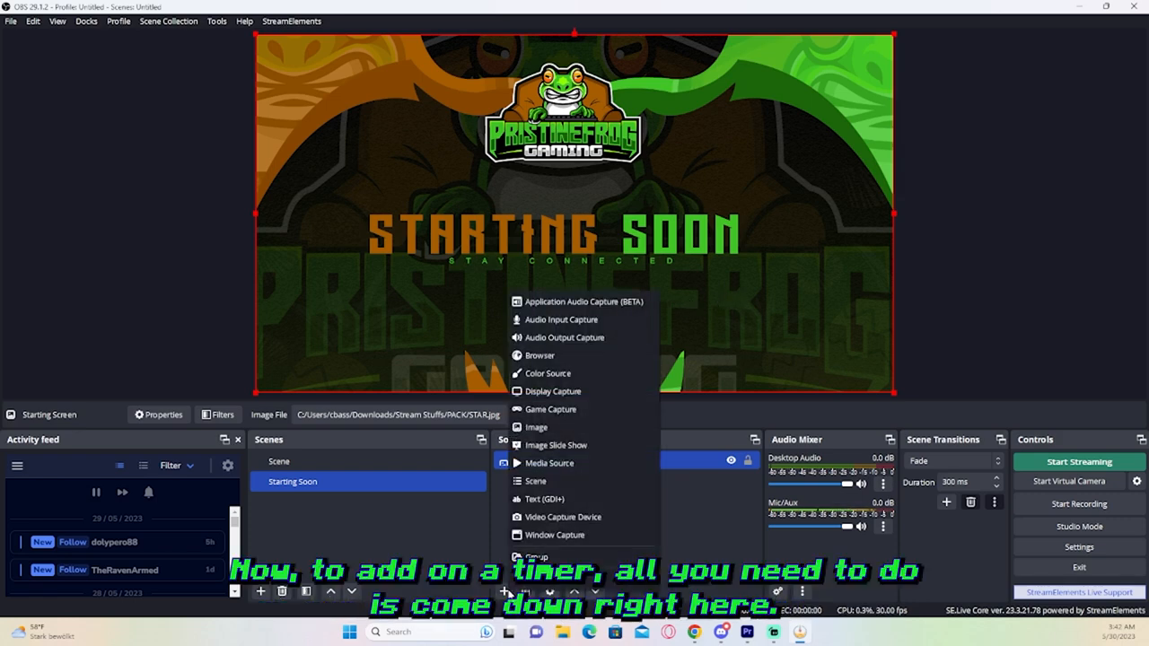
left_click(502, 528)
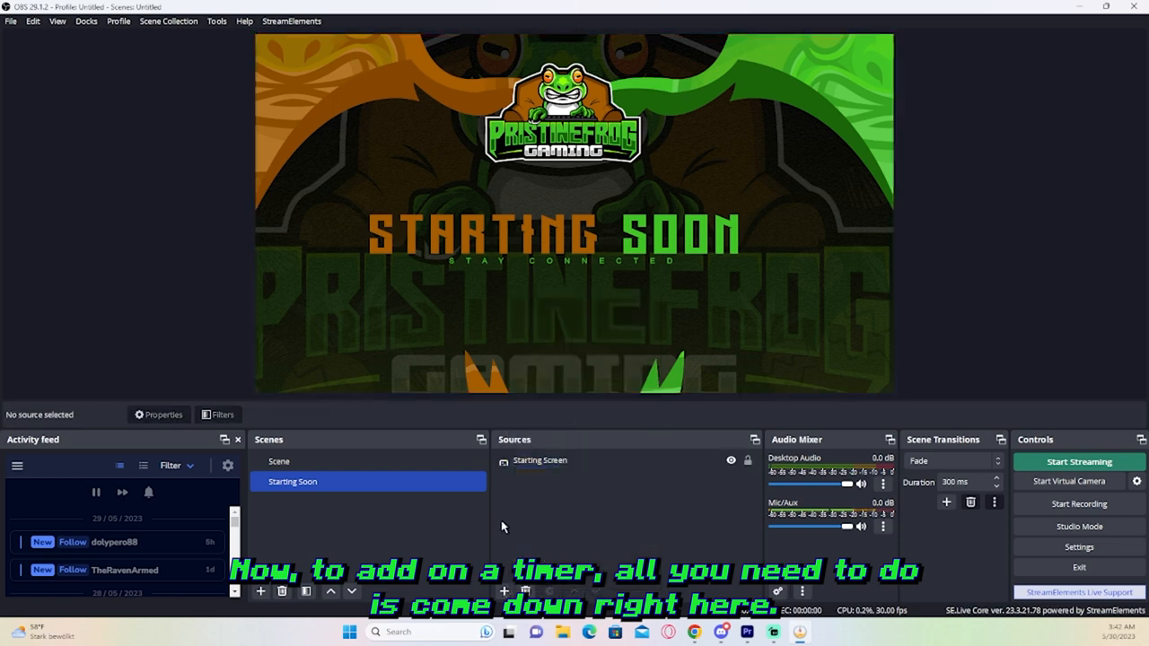
Add a new Text (GDI+) source named "Timer" to the Starting Soon scene and enter "Timer" as its text
left_click(504, 592)
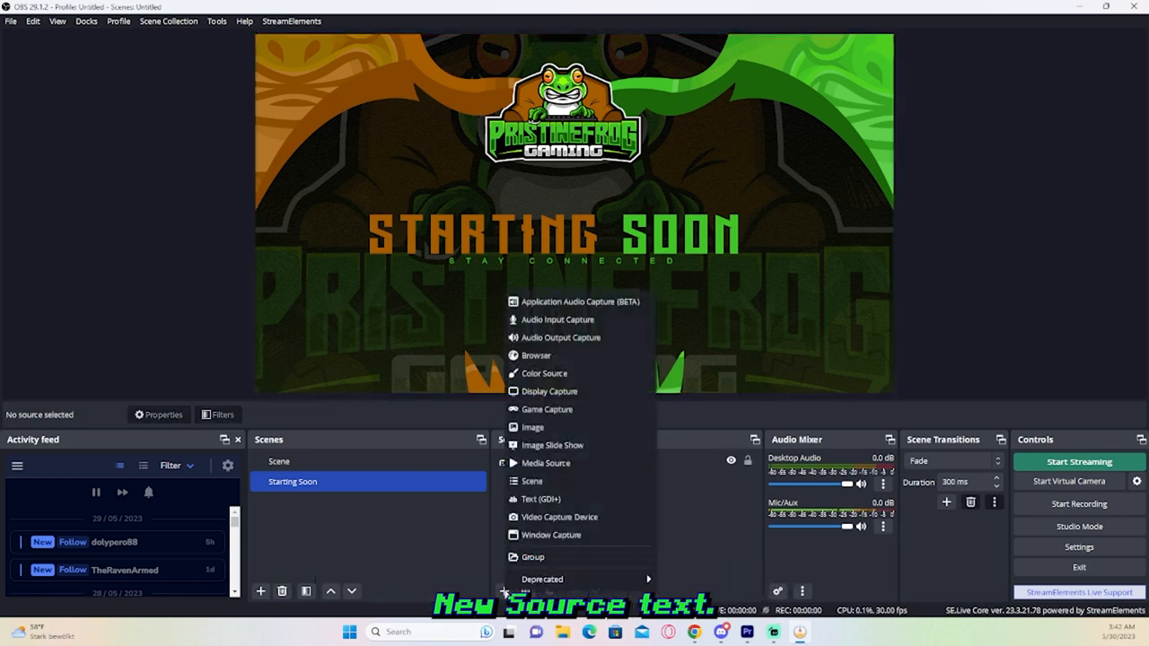
left_click(552, 503)
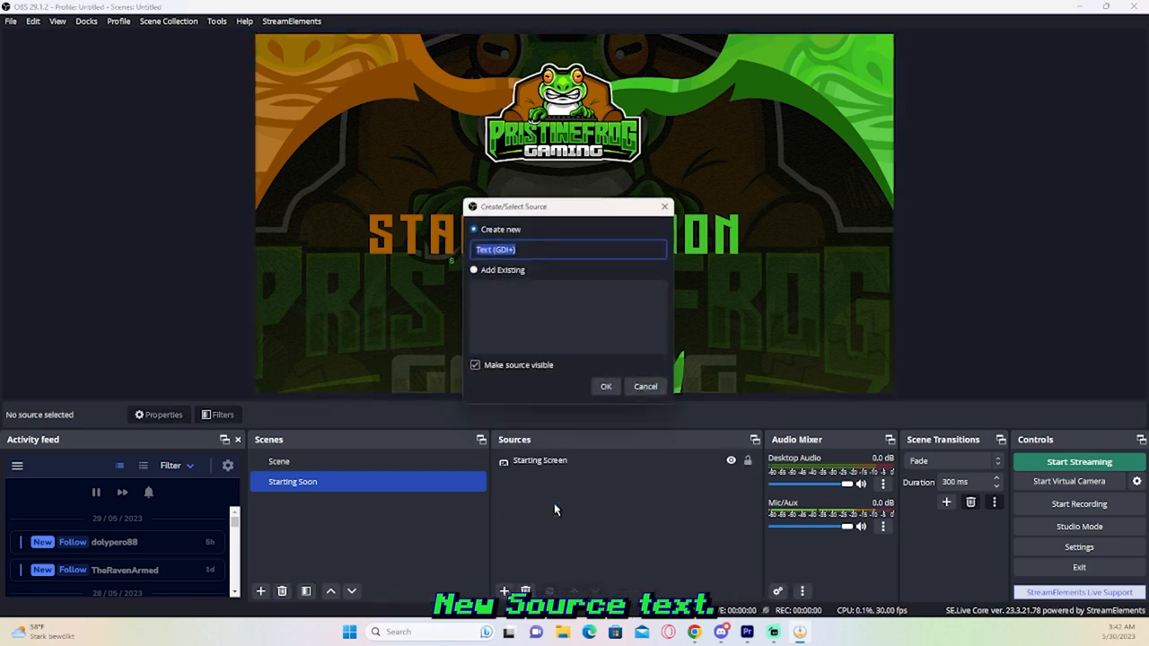
type("Timer")
key("Return")
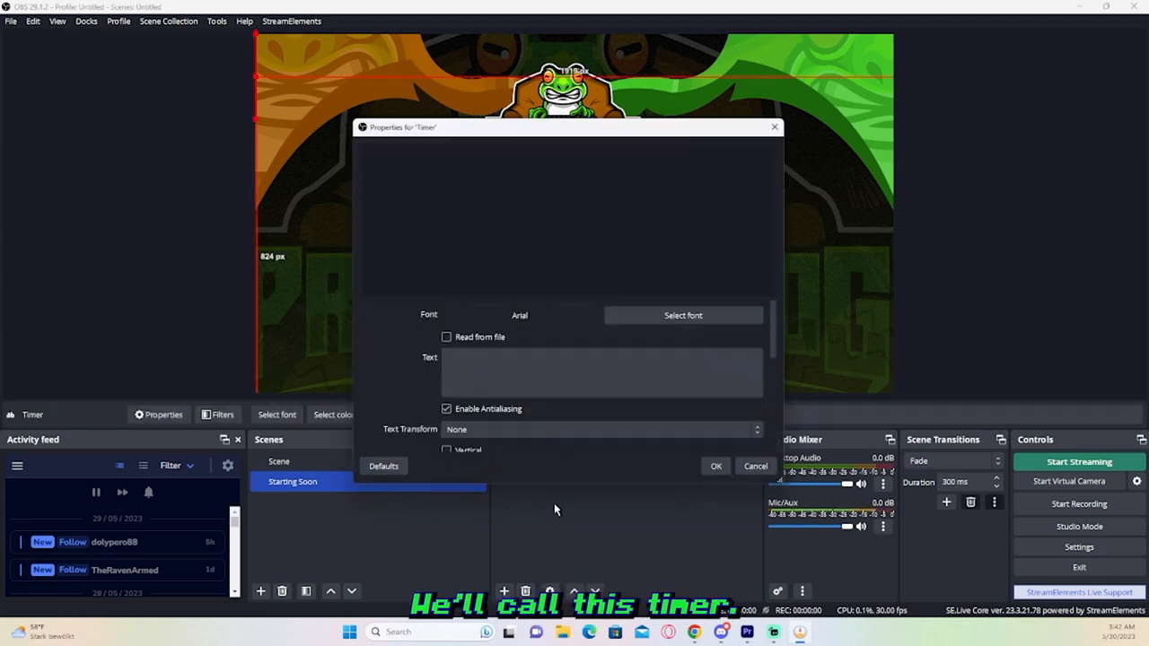
left_click(551, 373)
type("T")
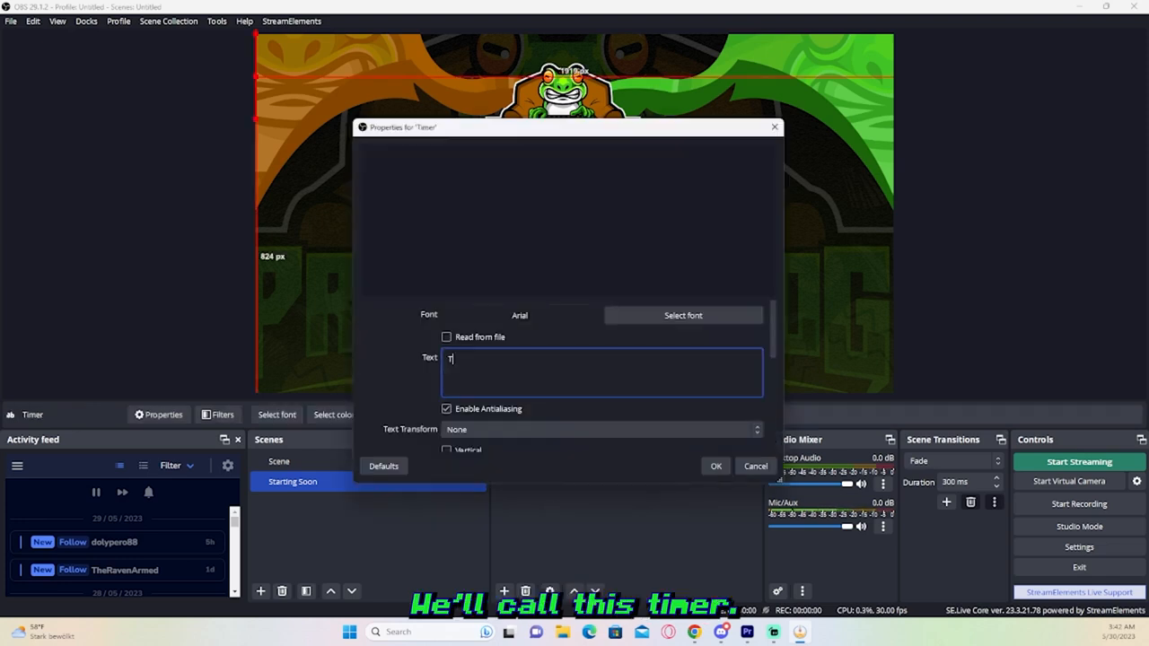
type("imer")
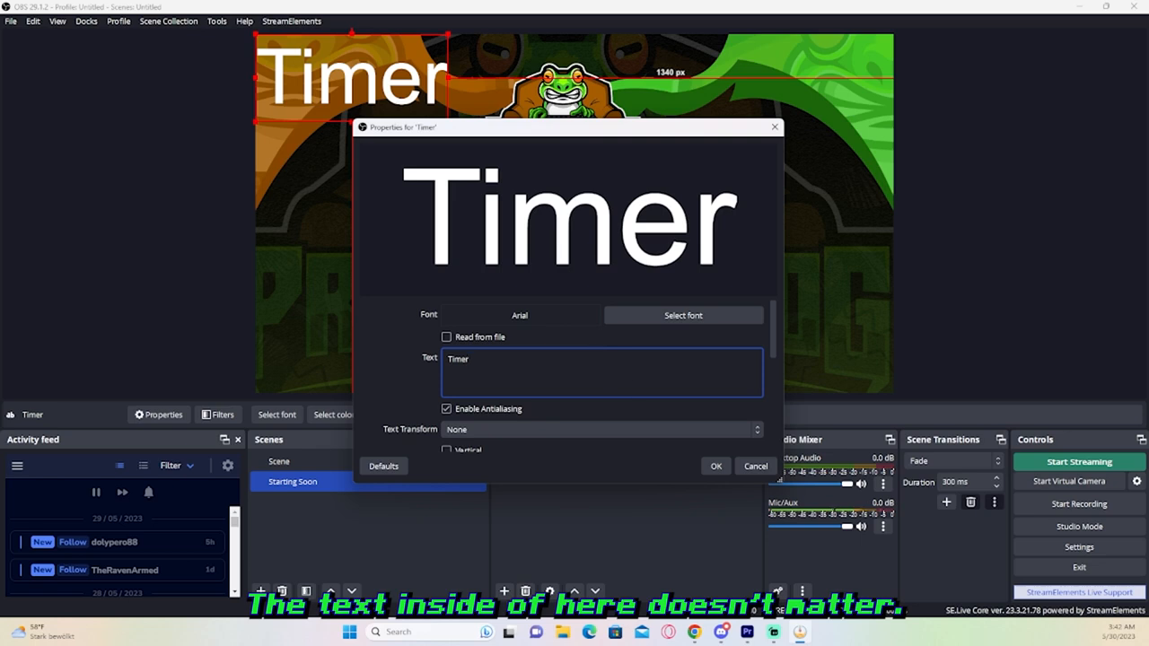
Set the Timer text's font to Minecraft Regular and place it near the canvas centre line, about 32 px above the lower edge
left_click(651, 317)
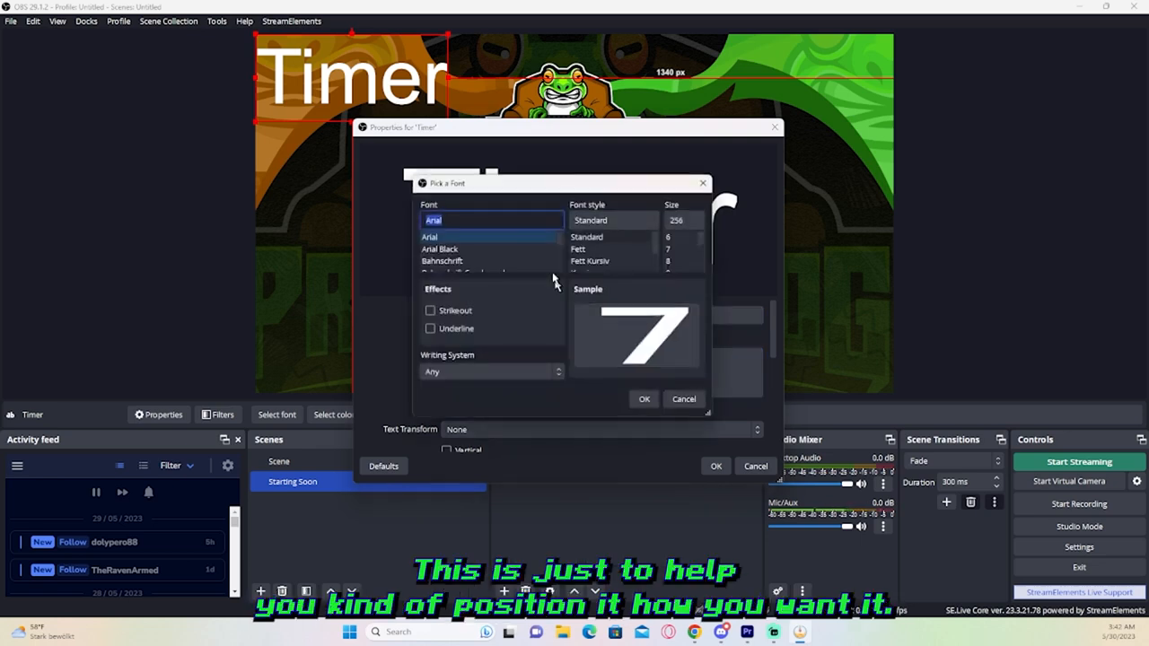
type("min")
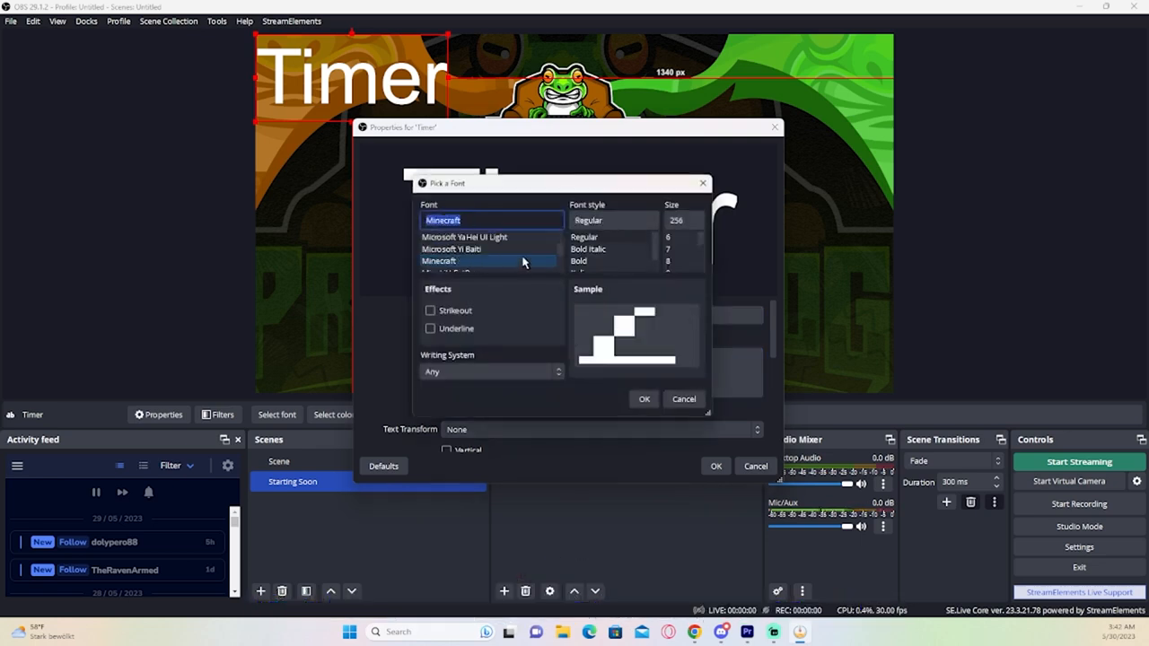
left_click(643, 400)
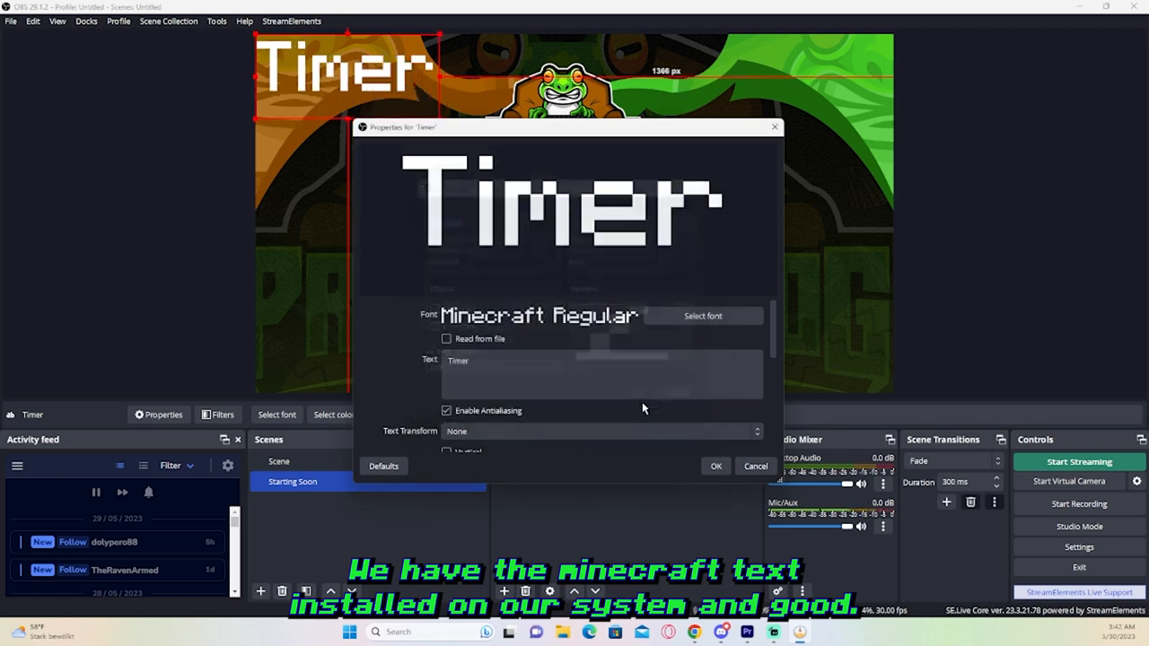
left_click(715, 466)
left_click_drag(314, 90, 541, 350)
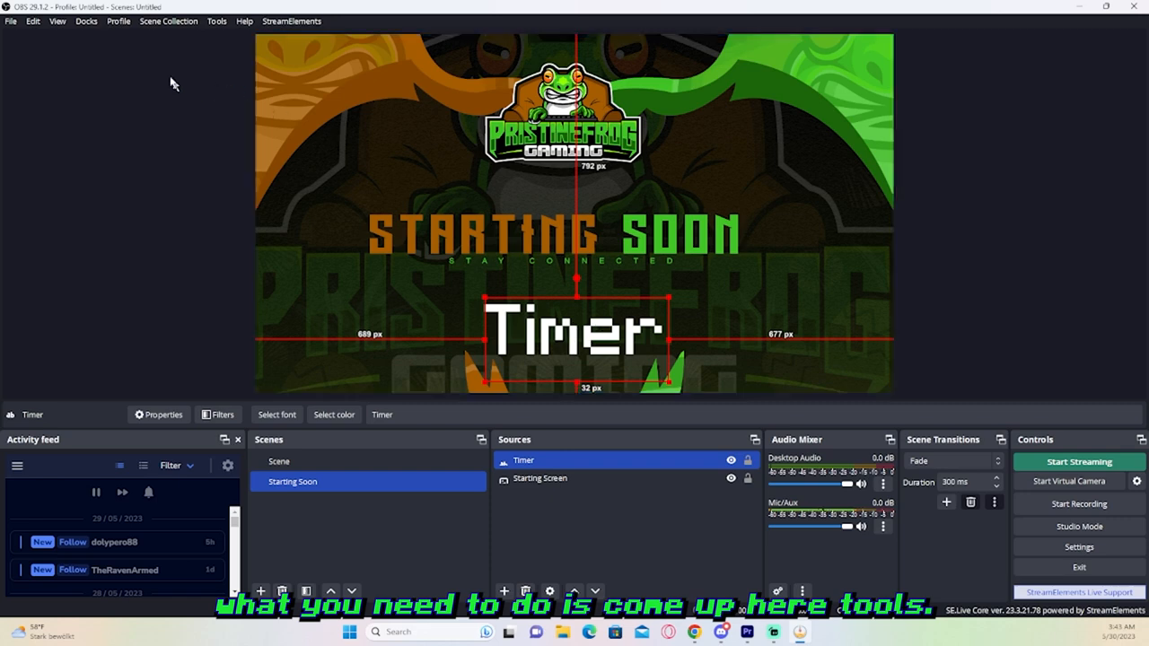
Load the advanced-timer.lua script from the Downloads > Stream Stuffs folder into the OBS scripts
left_click(219, 25)
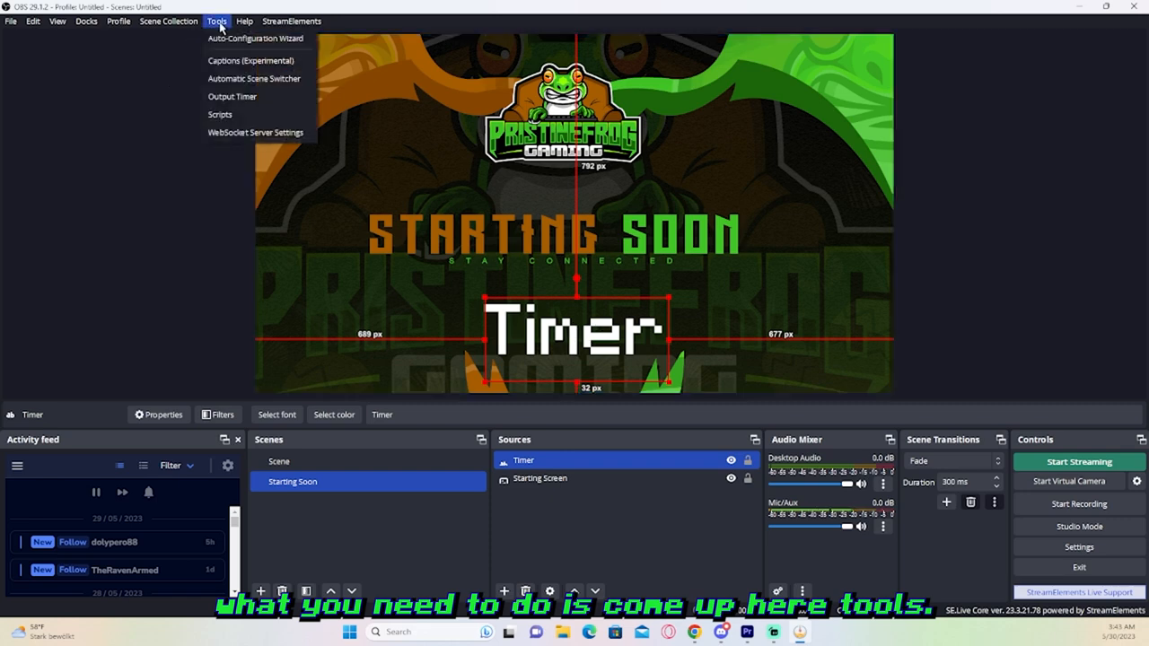
left_click(228, 117)
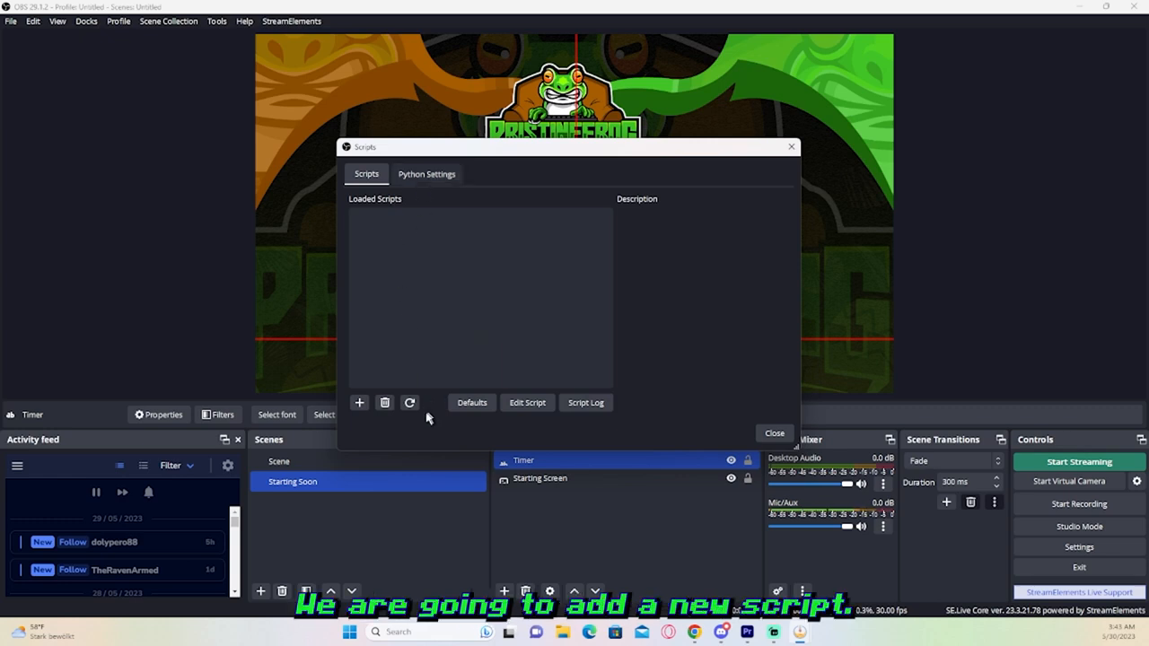
left_click(359, 404)
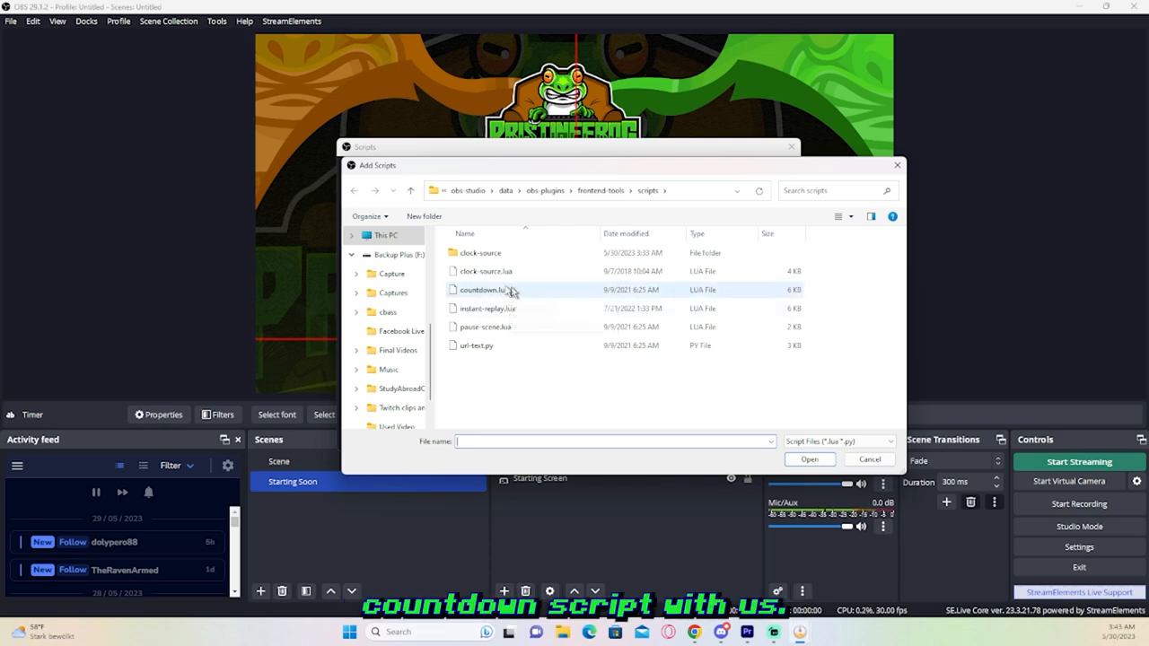
scroll(402, 298, "up", 2)
scroll(403, 298, "up", 3)
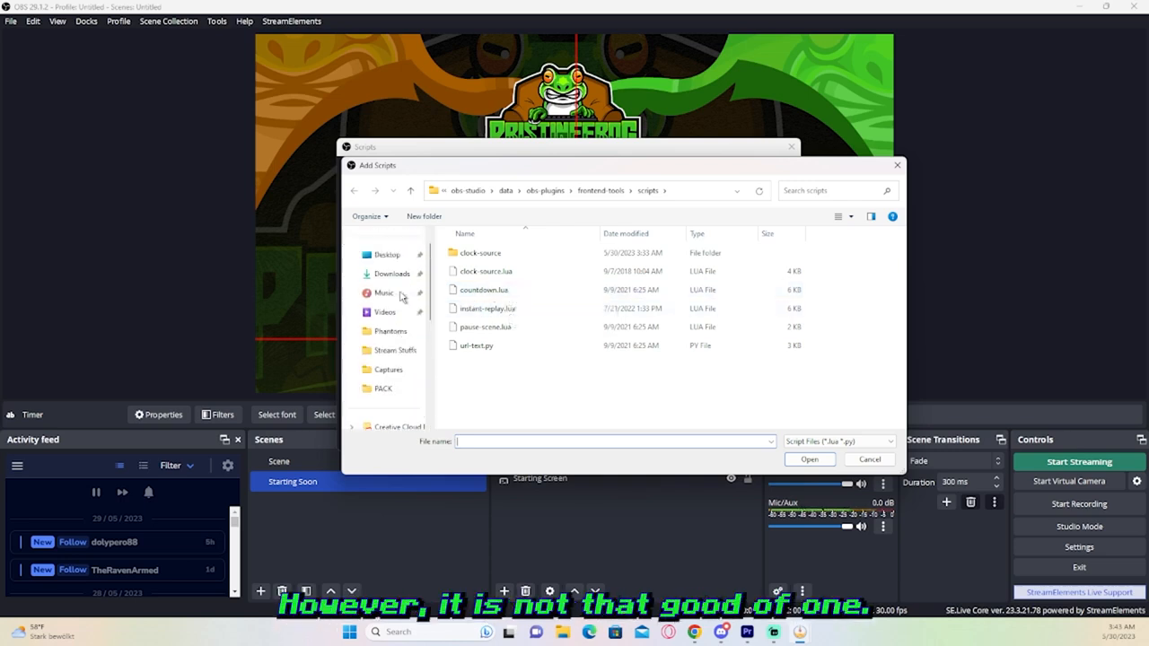
left_click(391, 277)
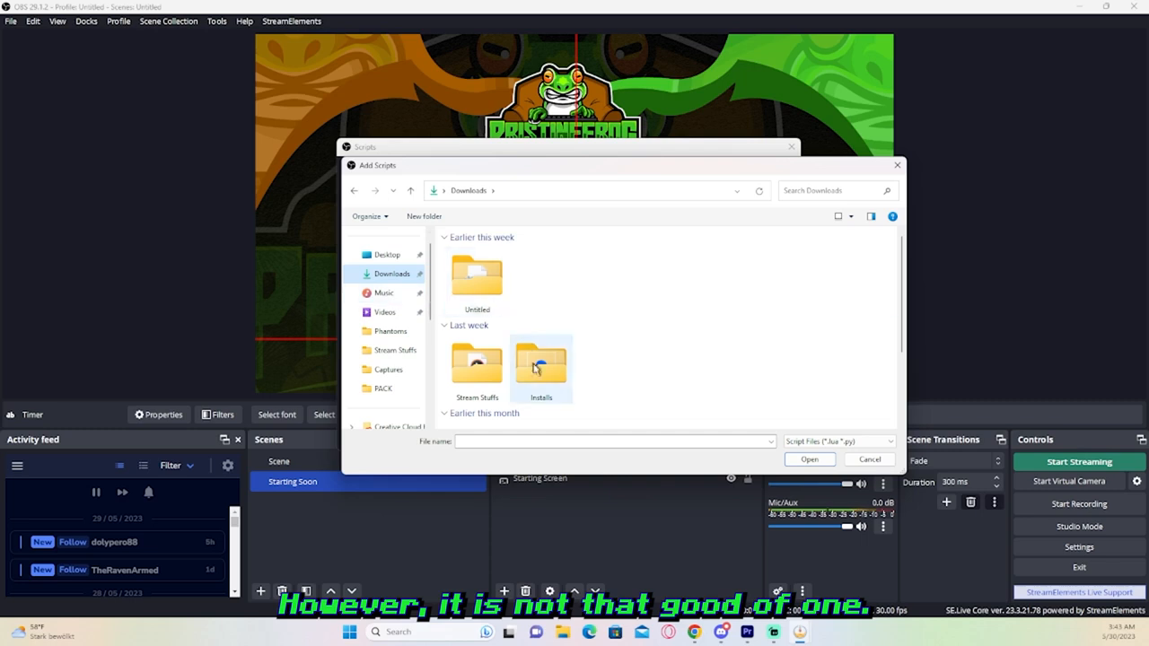
double_click(473, 379)
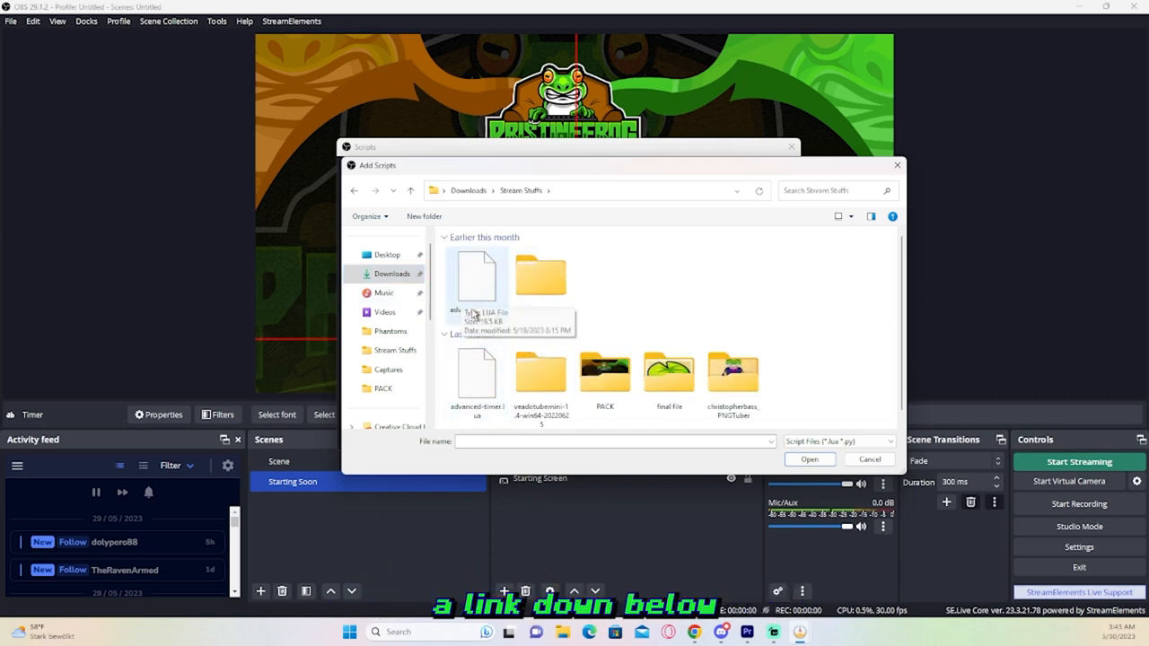
left_click(489, 386)
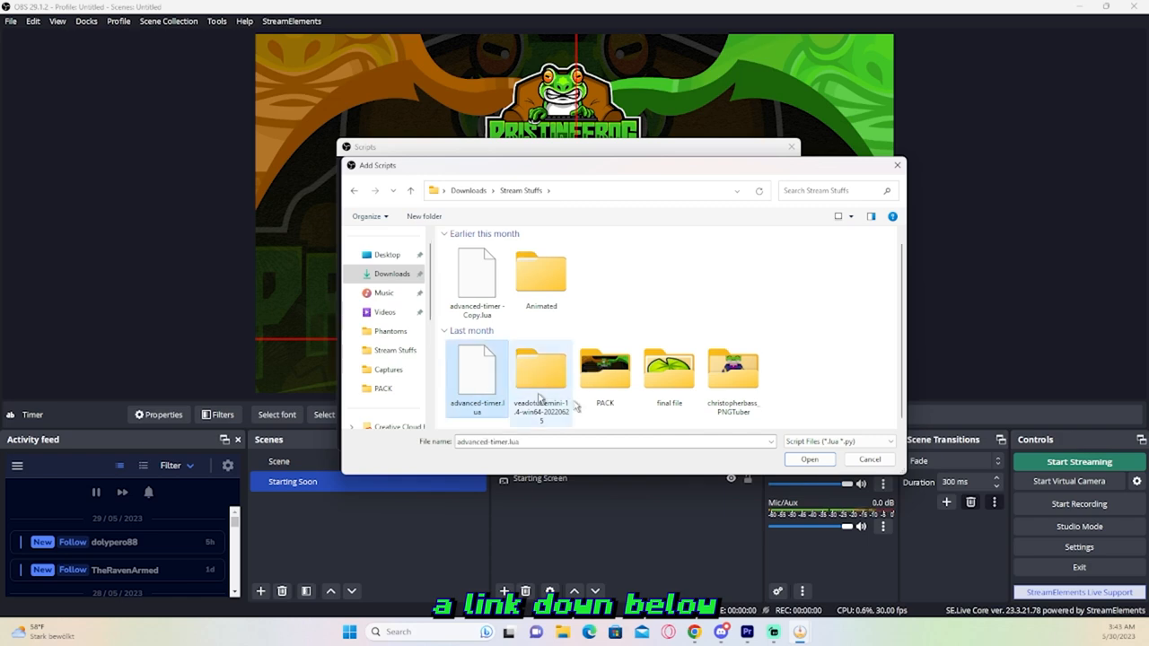
left_click(806, 460)
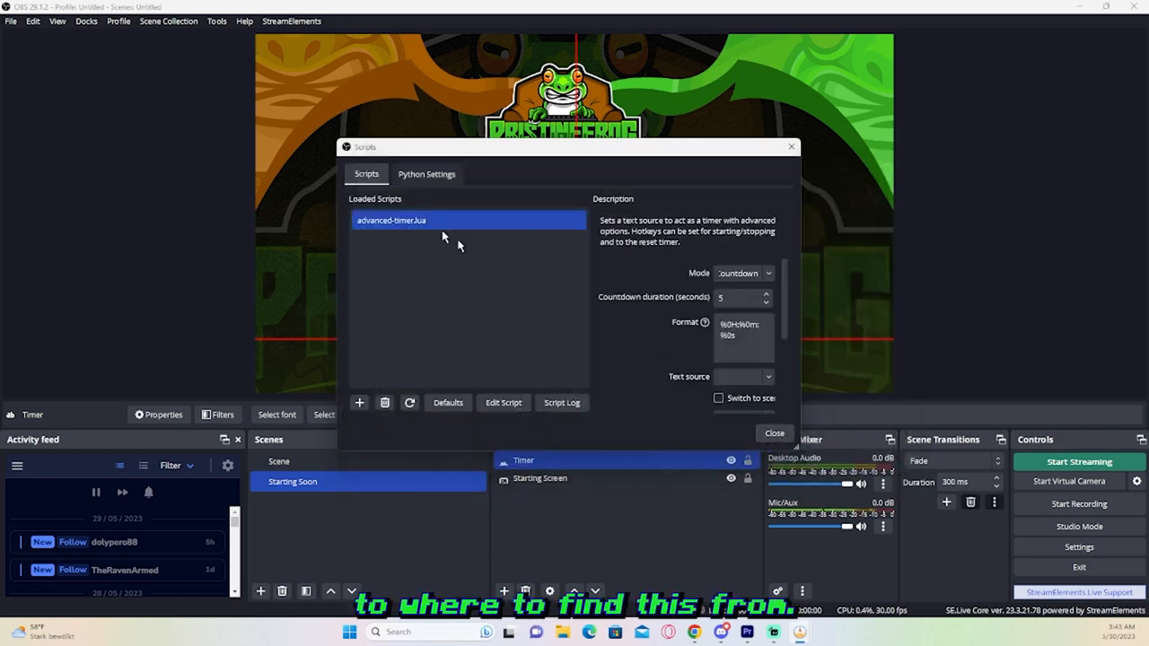
Remove the hours from the advanced-timer script's format, leaving %0m:%0s, and choose Timer as its text source
left_click_drag(637, 151, 307, 54)
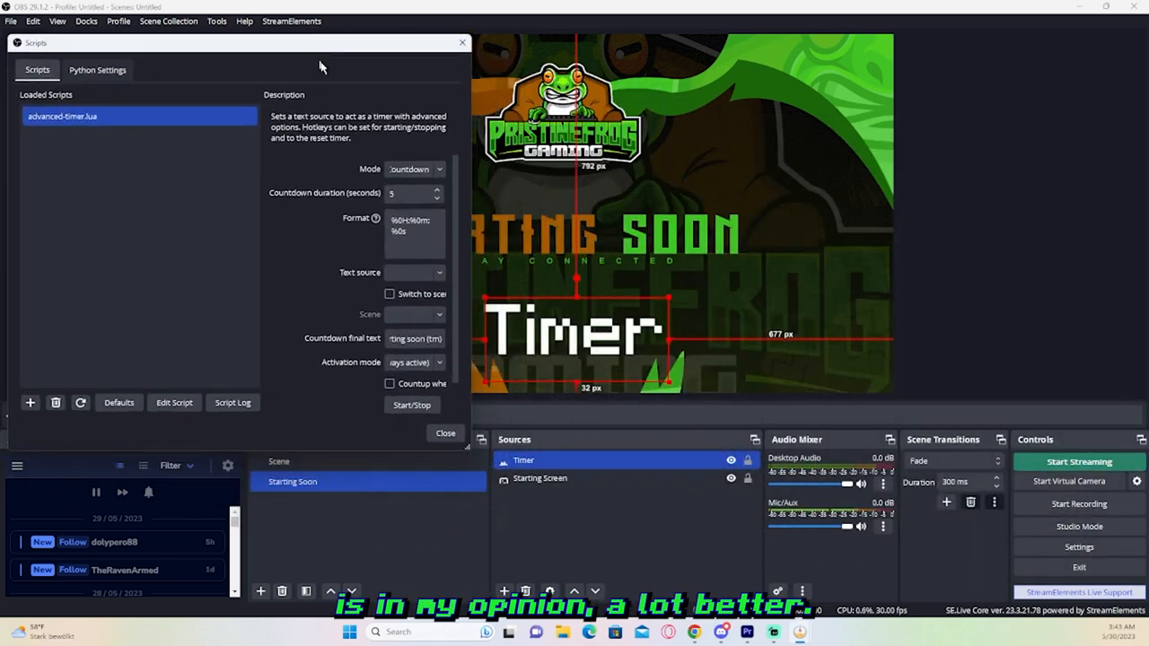
left_click(407, 220)
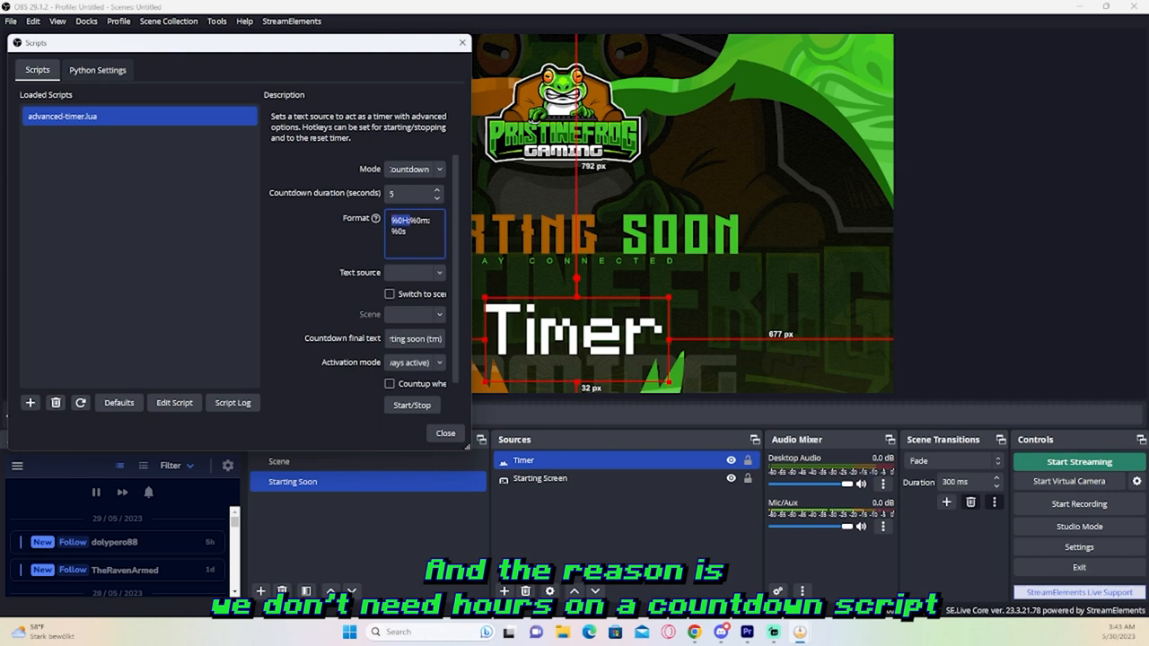
key("BackSpace")
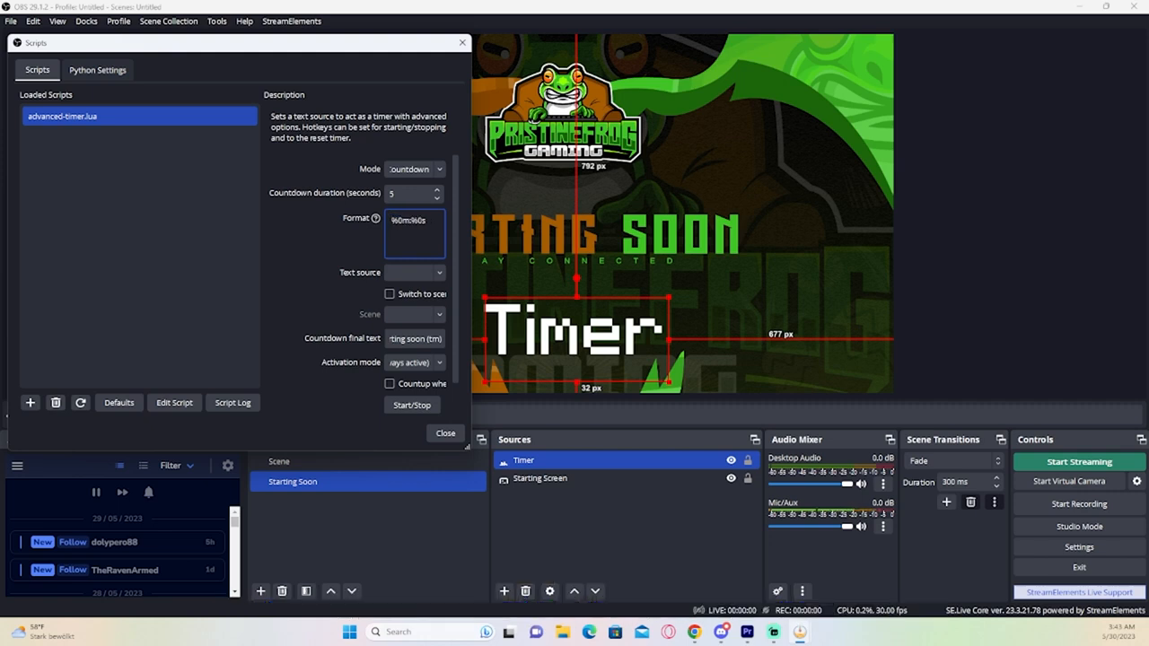
left_click(441, 272)
left_click(426, 289)
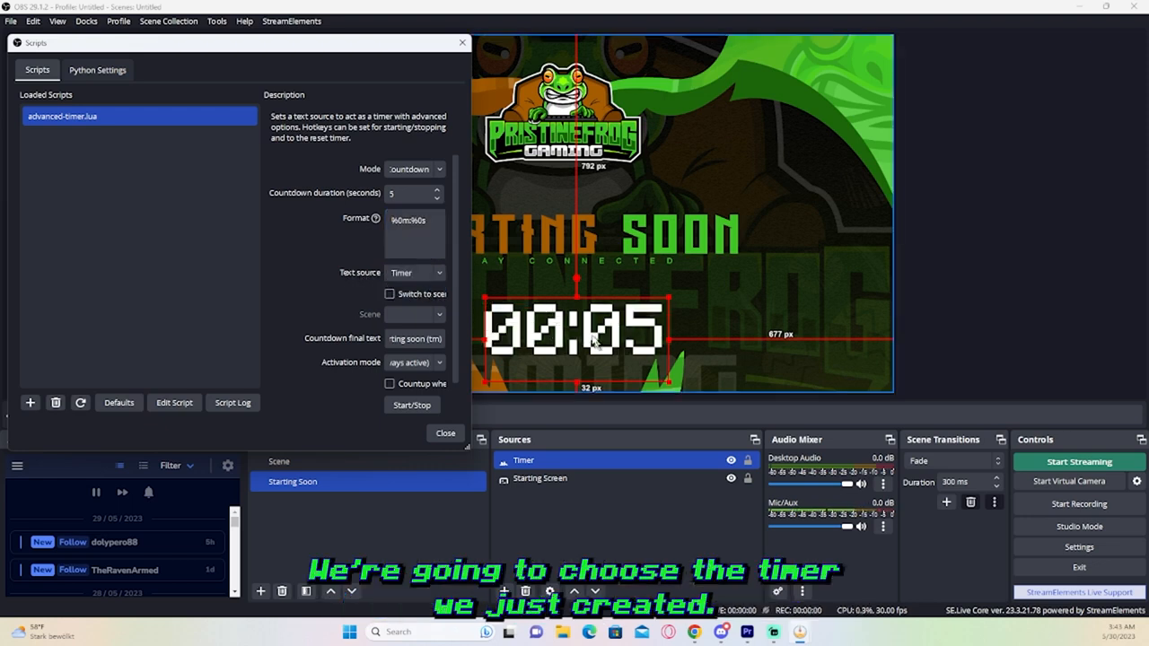
Set the script's countdown duration to 300 seconds, start the countdown and close the scripts window
double_click(391, 193)
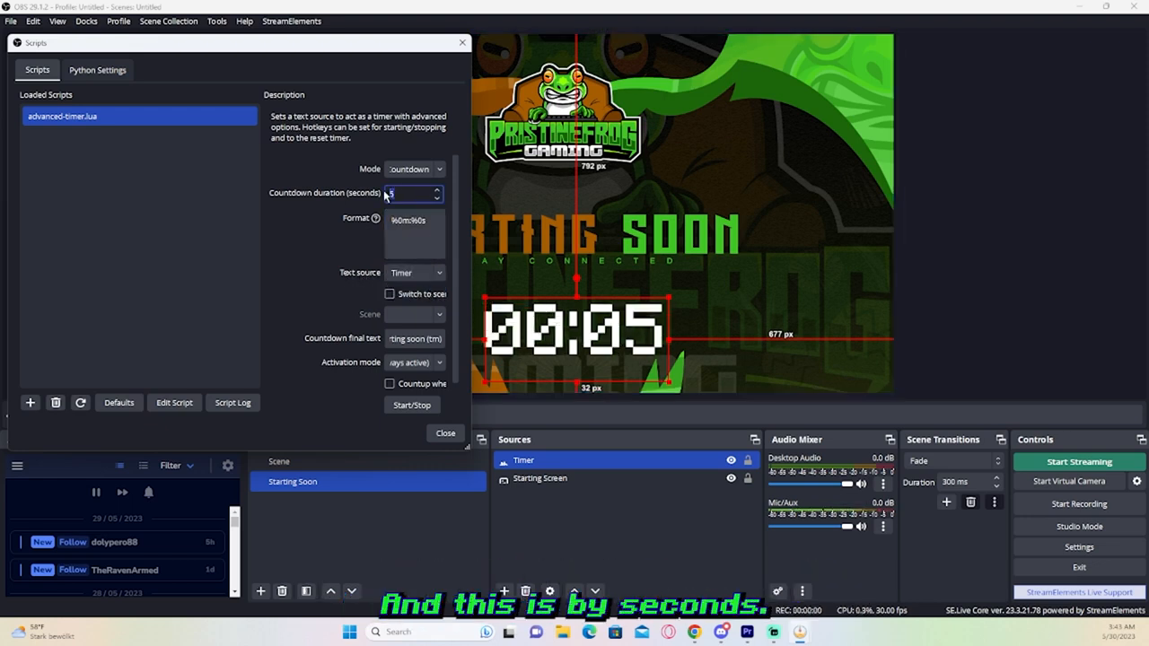
type("300")
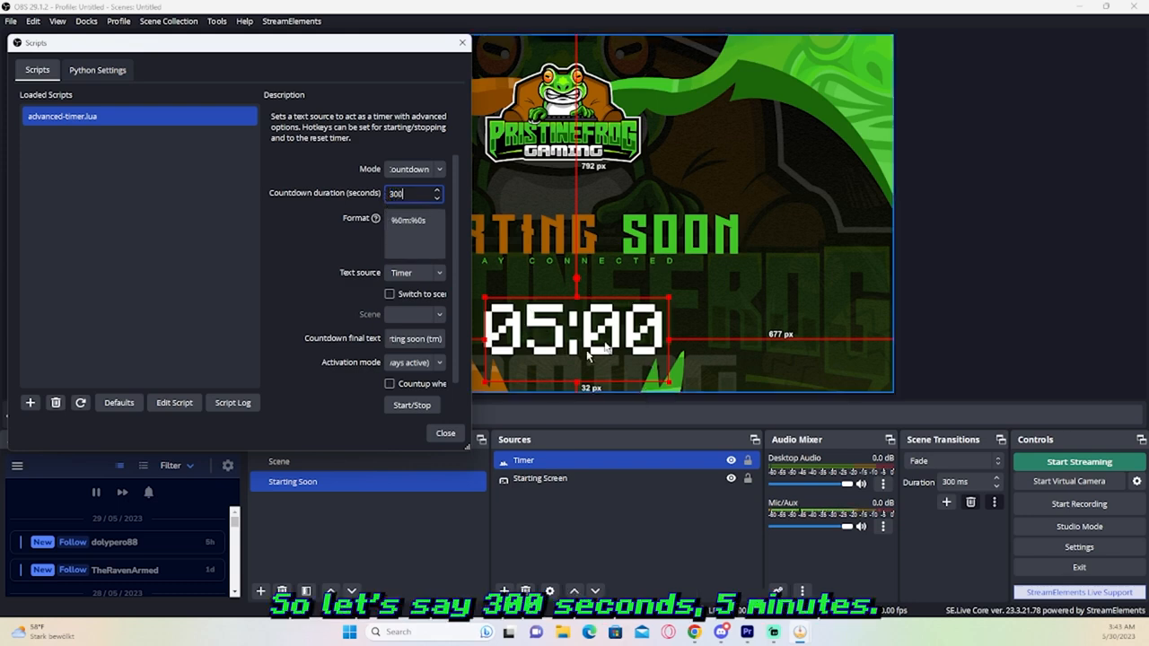
scroll(413, 332, "down", 1)
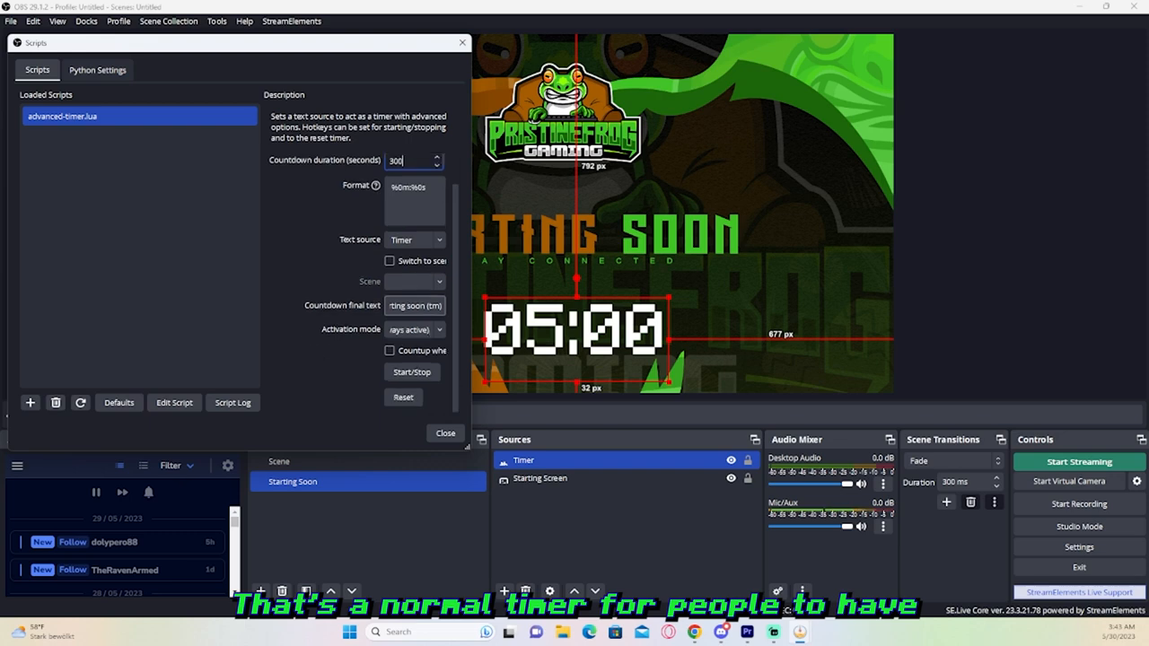
left_click(415, 376)
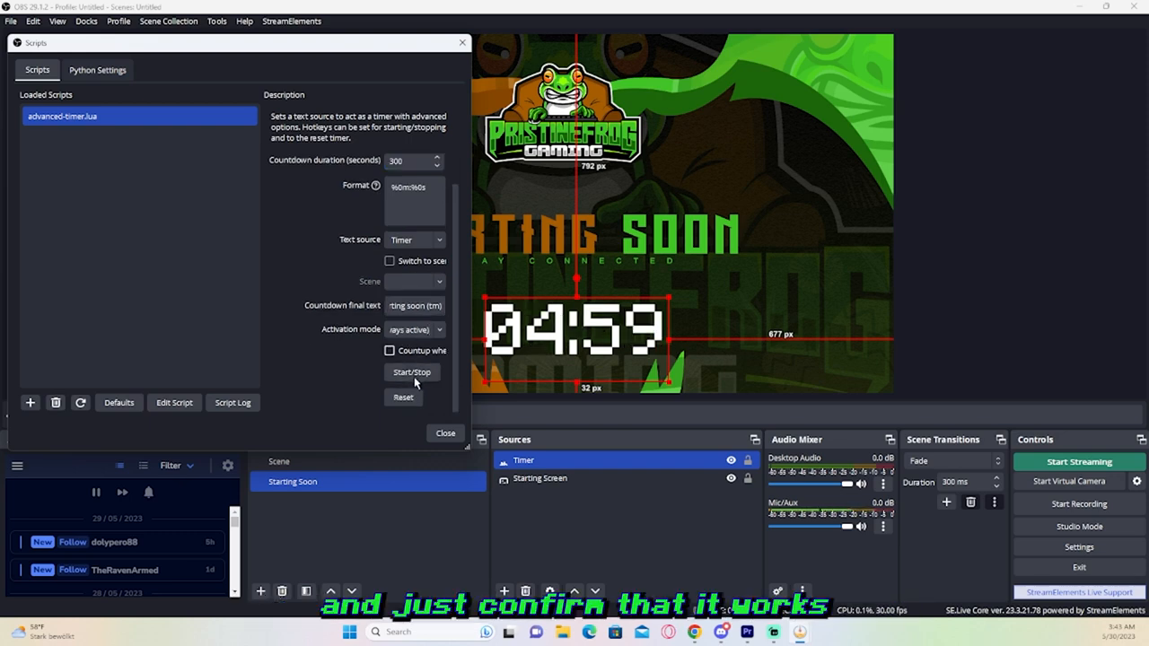
left_click(440, 434)
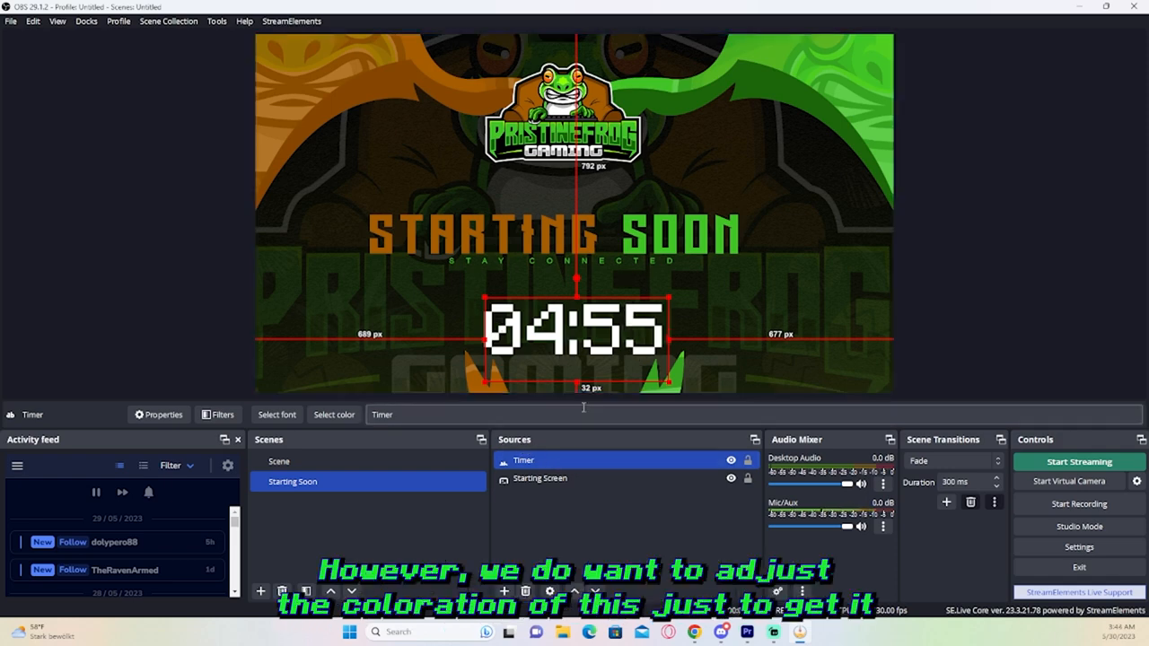
Set the Timer text's colour to the green #36a421, sampled from the Starting Soon artwork
right_click(526, 463)
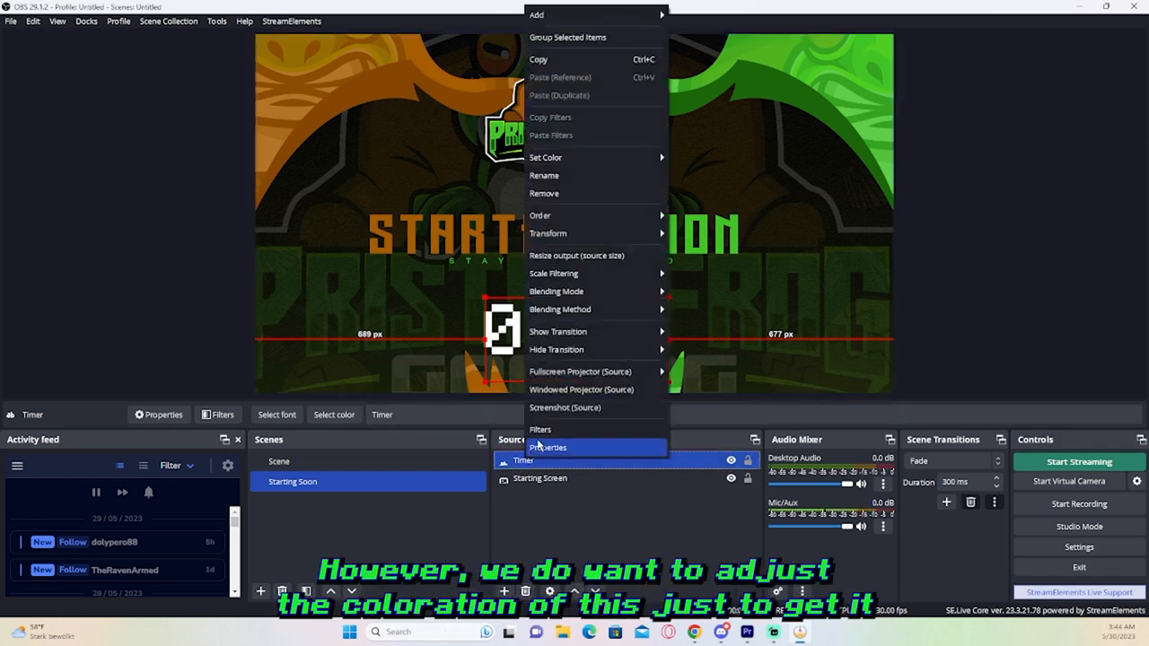
left_click(543, 449)
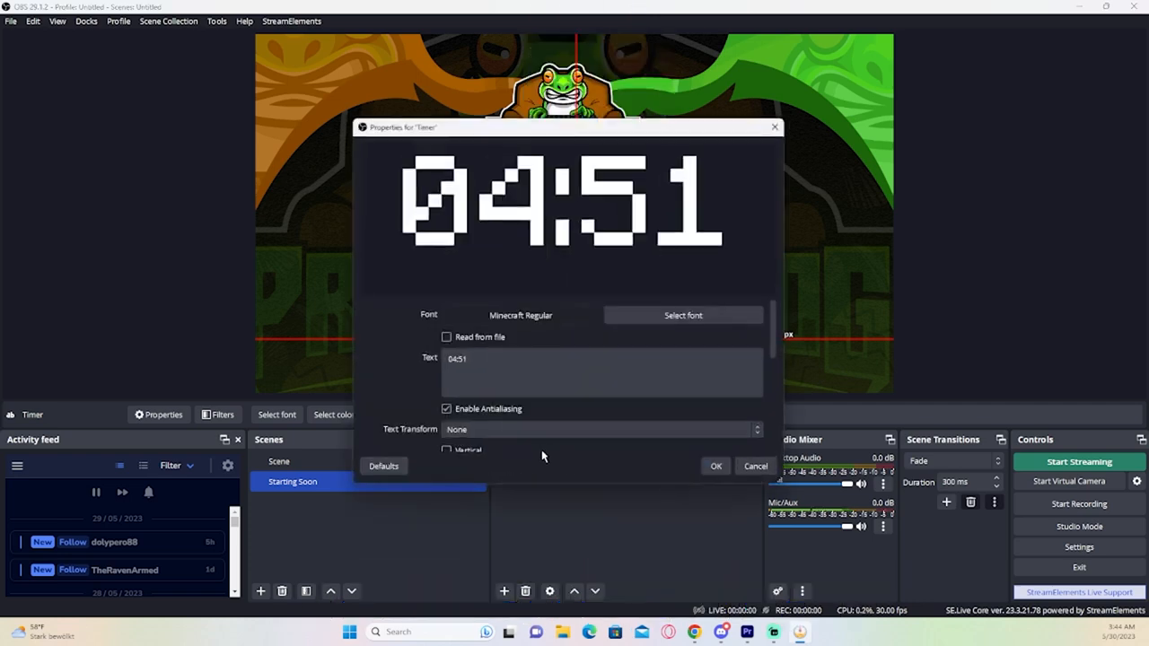
left_click_drag(562, 132, 172, 239)
scroll(241, 438, "down", 2)
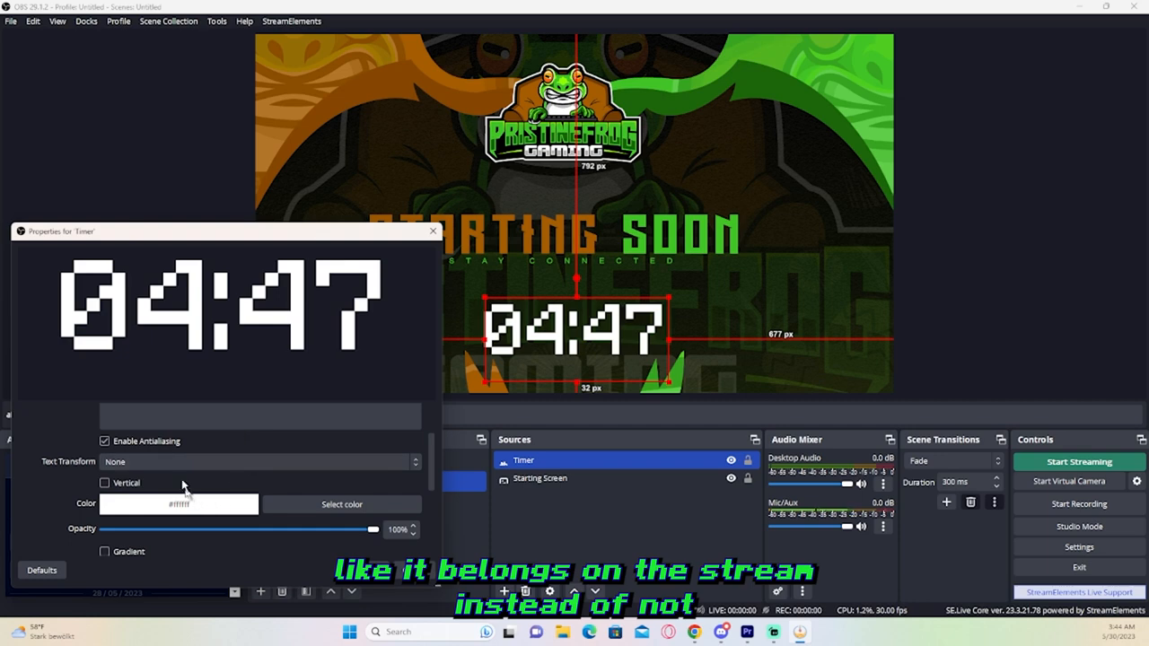
left_click(341, 504)
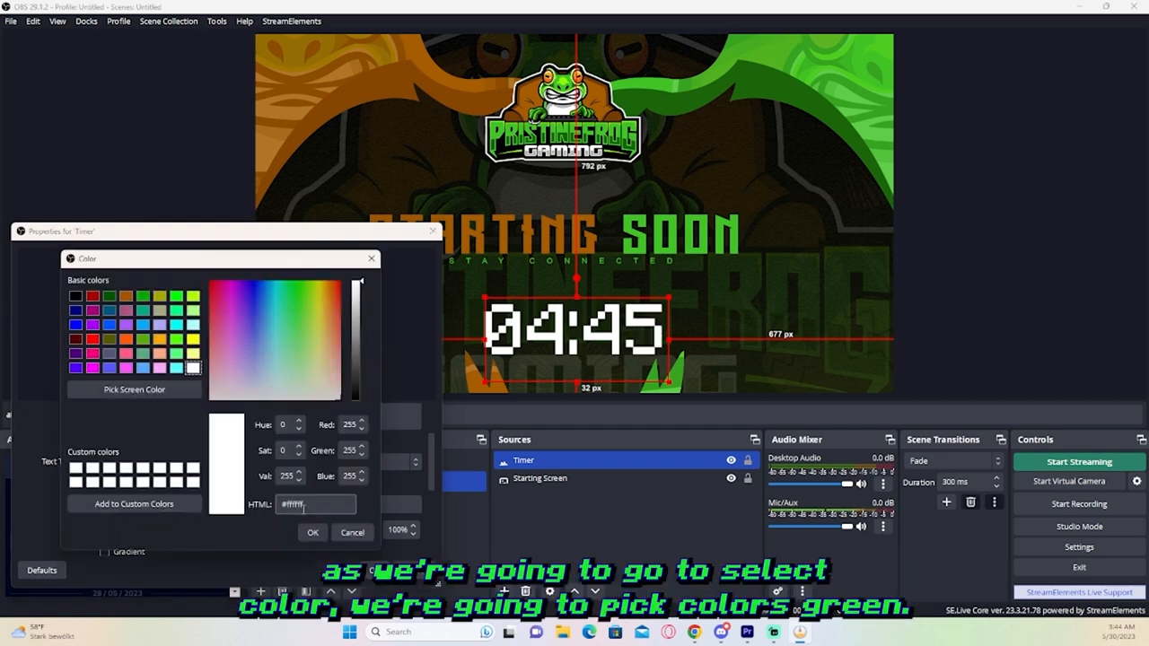
left_click(206, 391)
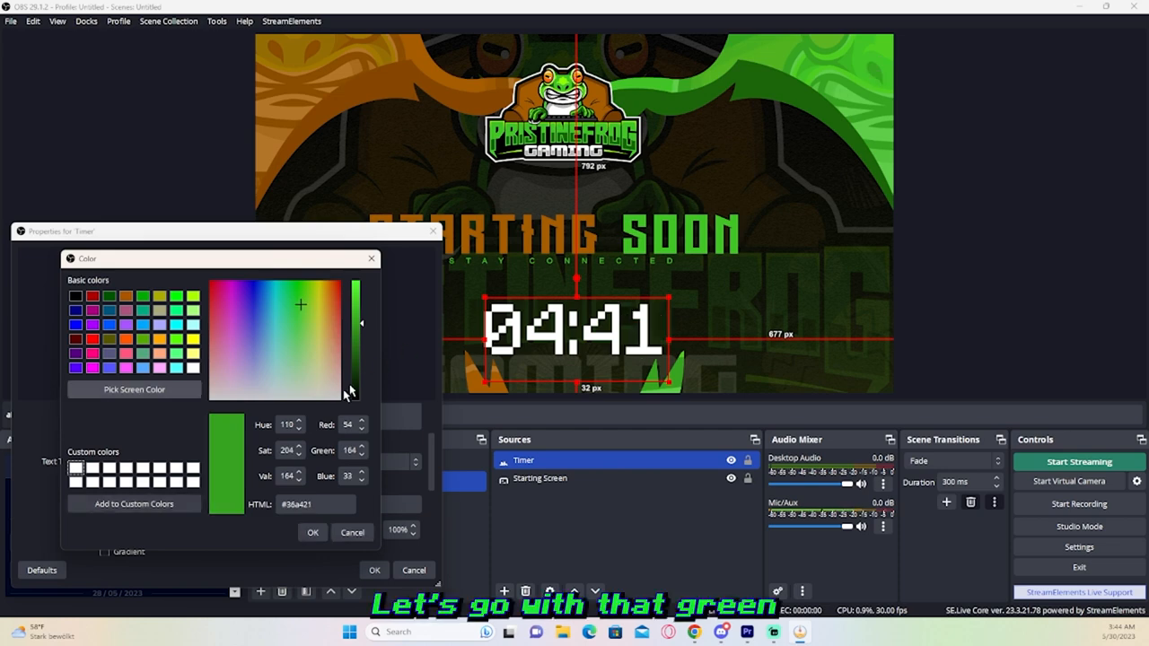
left_click(313, 532)
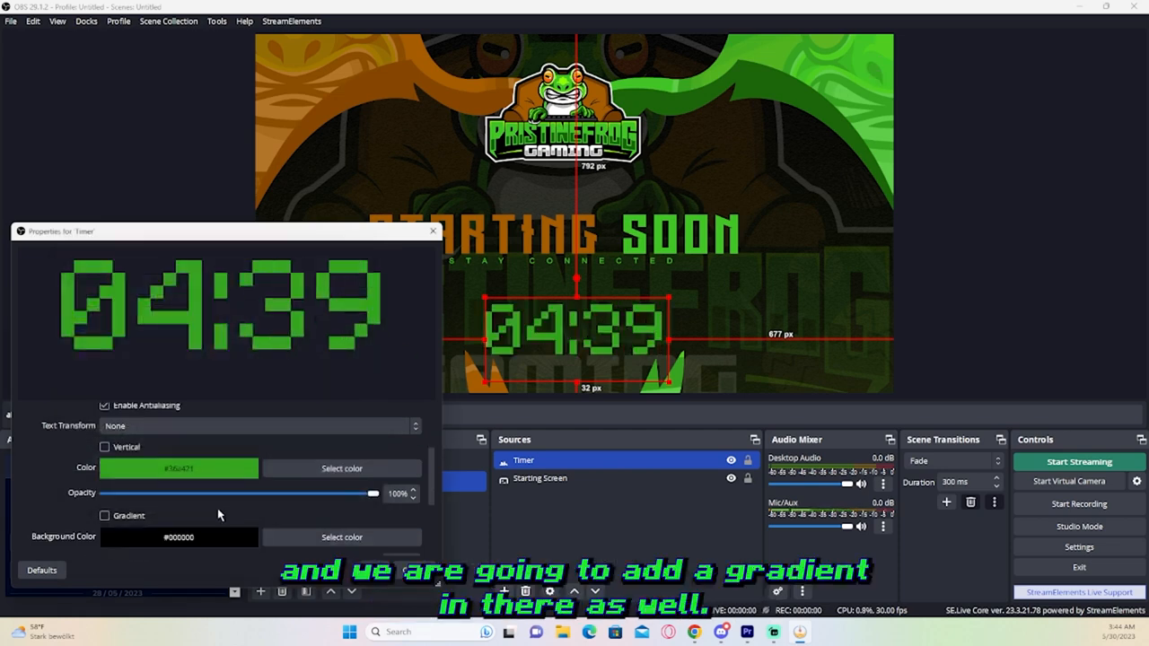
Enable a gradient on the Timer text with an orange sampled from the artwork, and turn its direction to run horizontally from orange to green
scroll(241, 509, "down", 2)
left_click(105, 481)
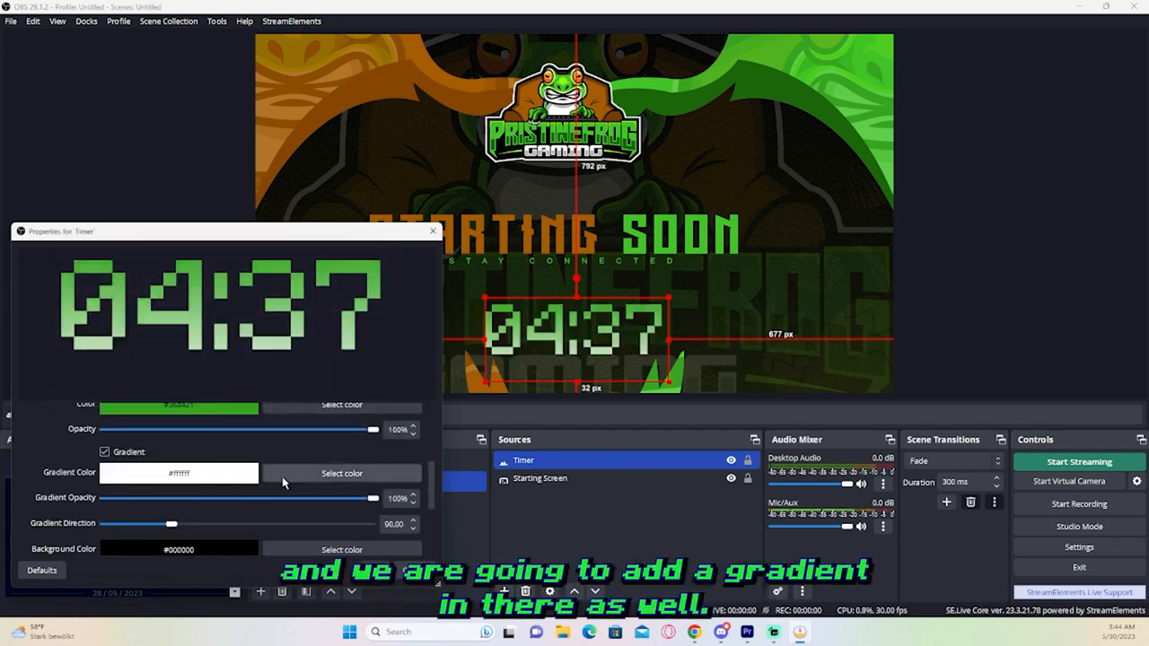
left_click(289, 474)
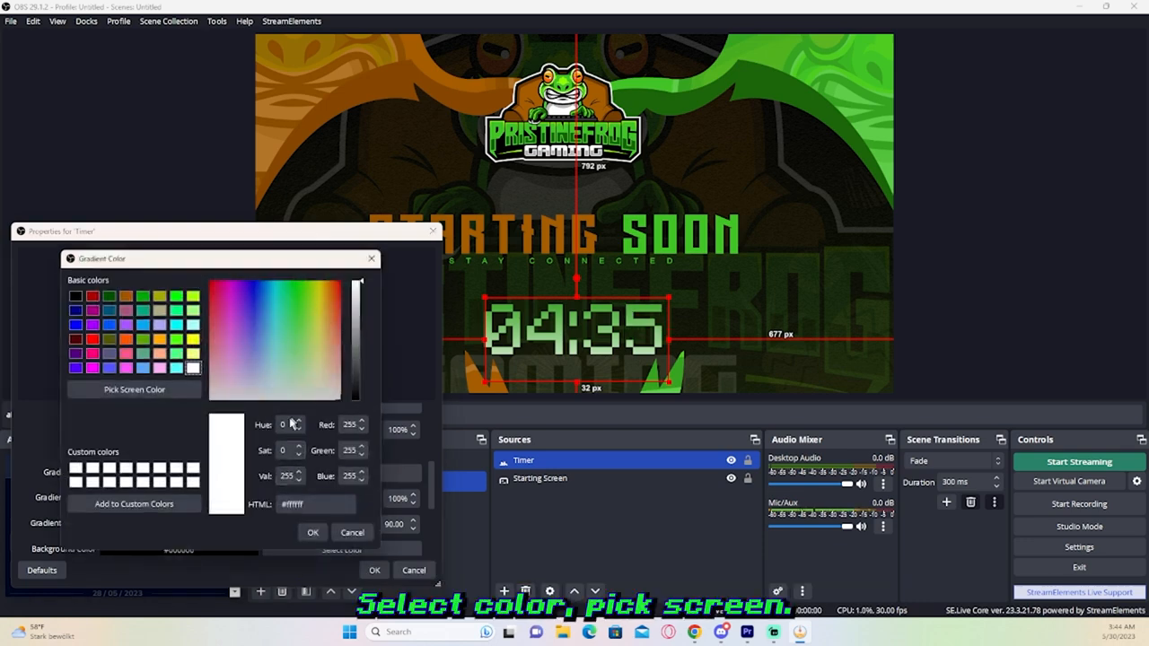
left_click(161, 392)
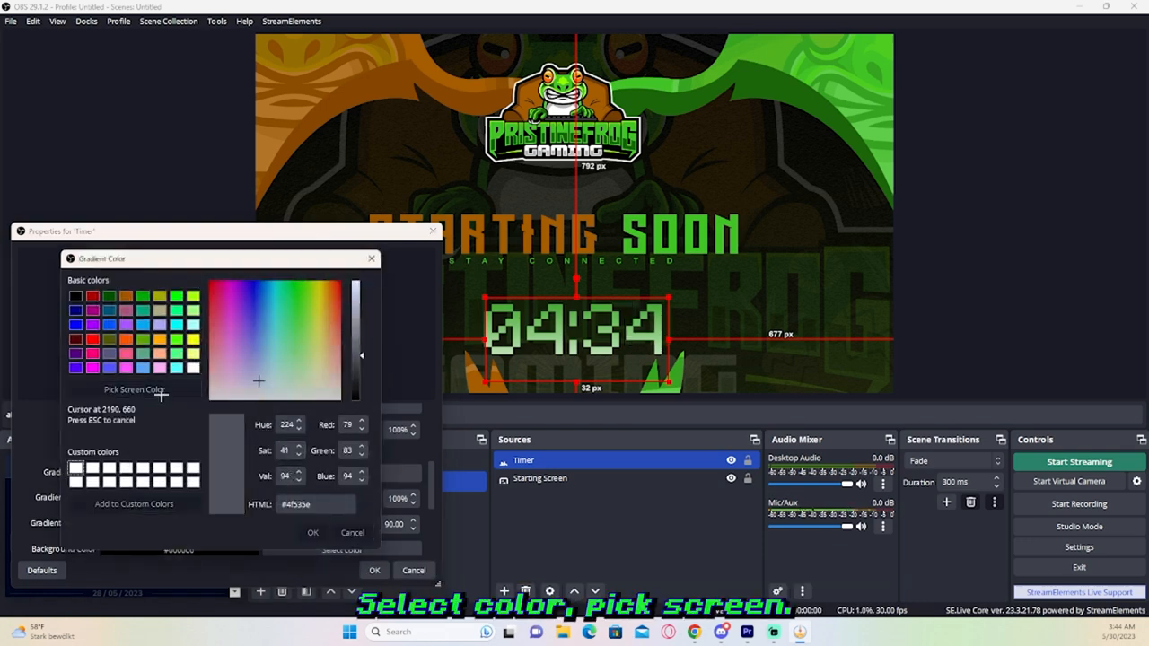
left_click(276, 52)
left_click(313, 532)
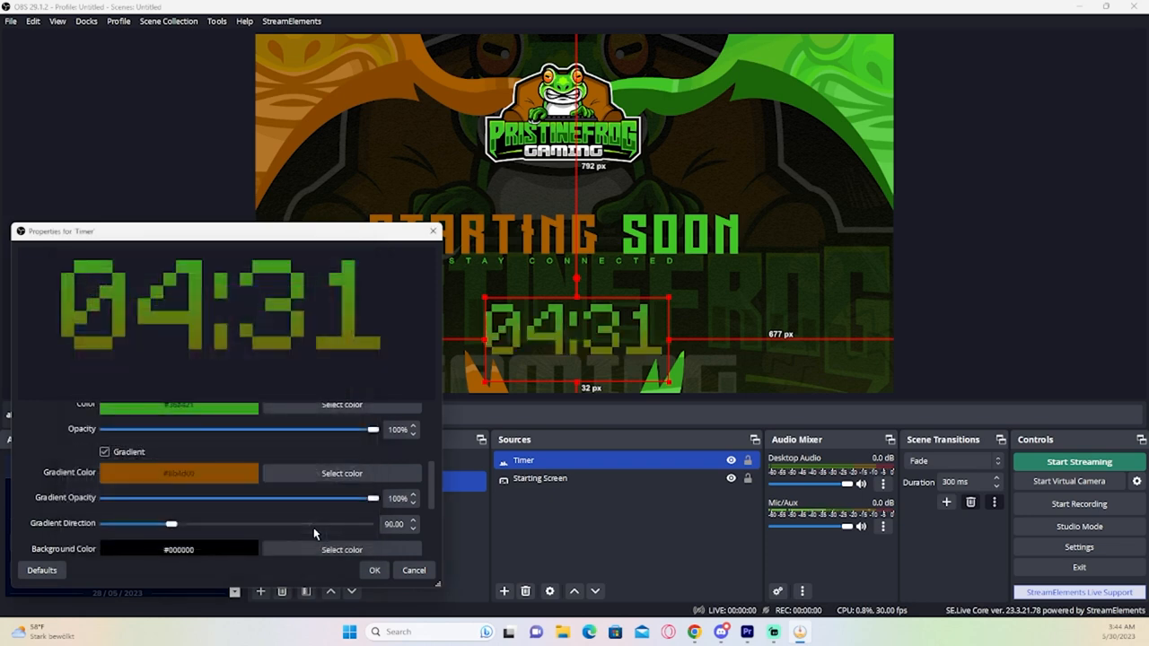
left_click_drag(171, 524, 235, 528)
left_click(368, 570)
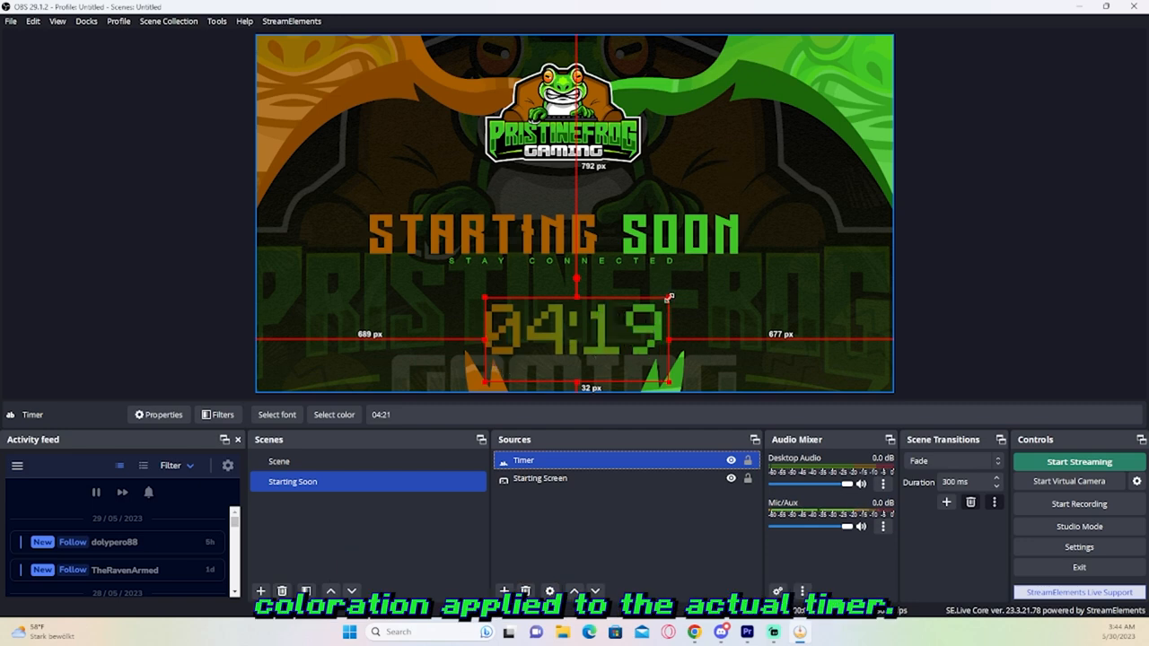
Shrink the Timer source and centre it against the canvas's lower edge, about 763 px from the left side and 752 px from the right
left_click_drag(669, 298, 619, 325)
left_click_drag(584, 353, 605, 363)
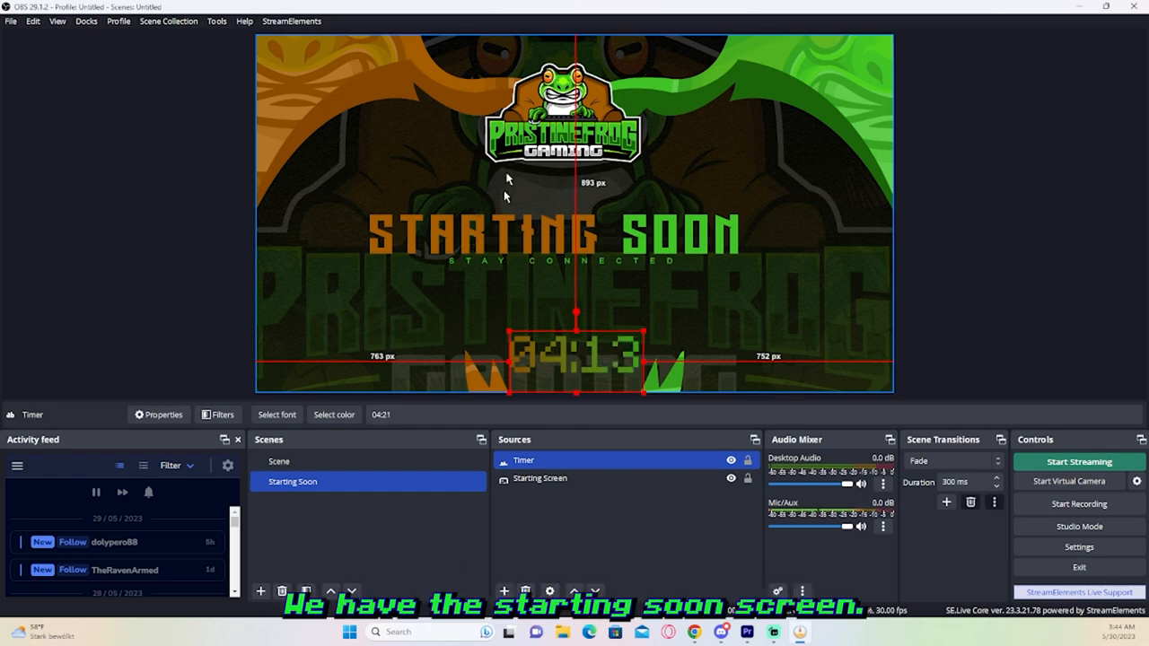
Start adding a new scene to the scene collection
left_click(428, 514)
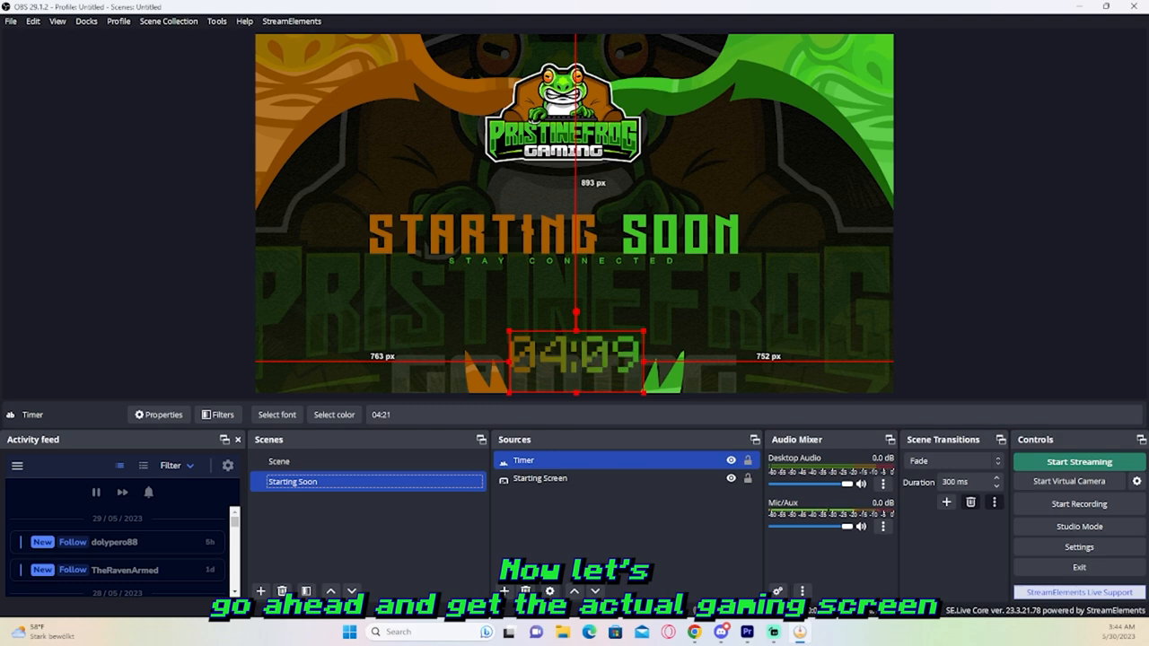
key("super")
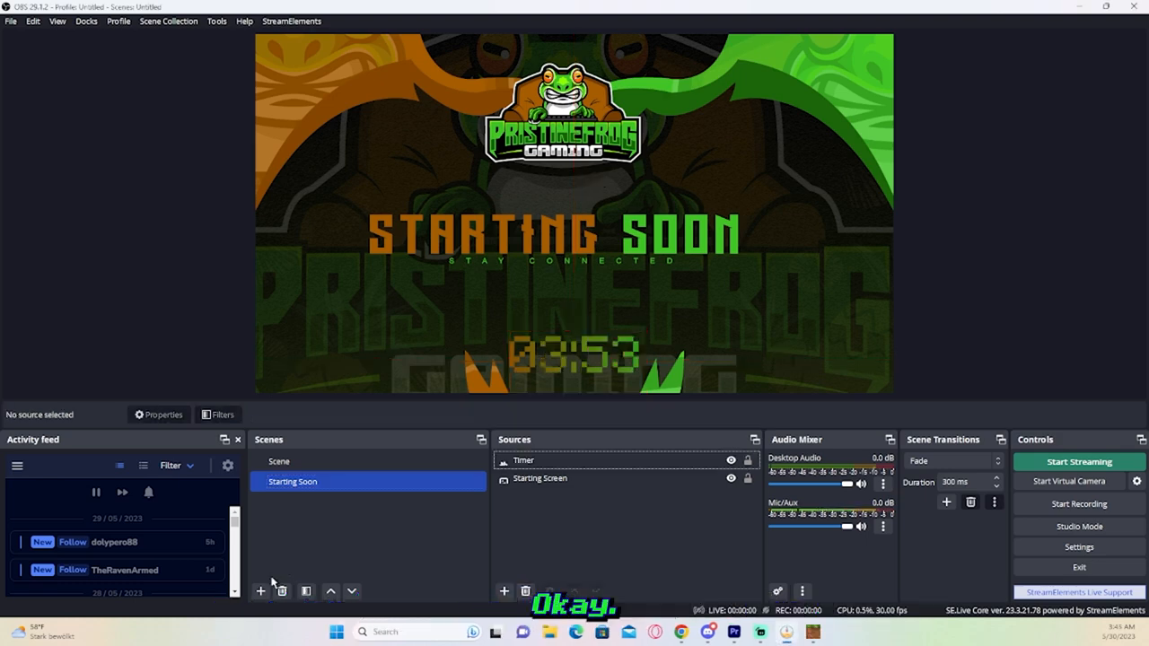
left_click(260, 590)
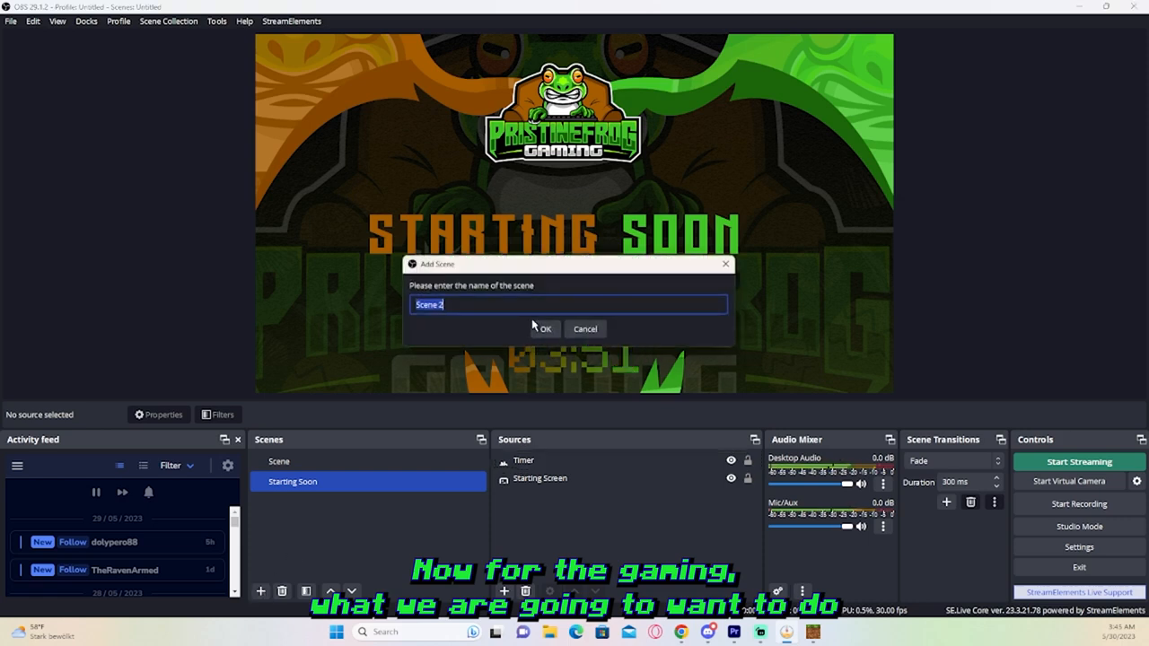
type("Min")
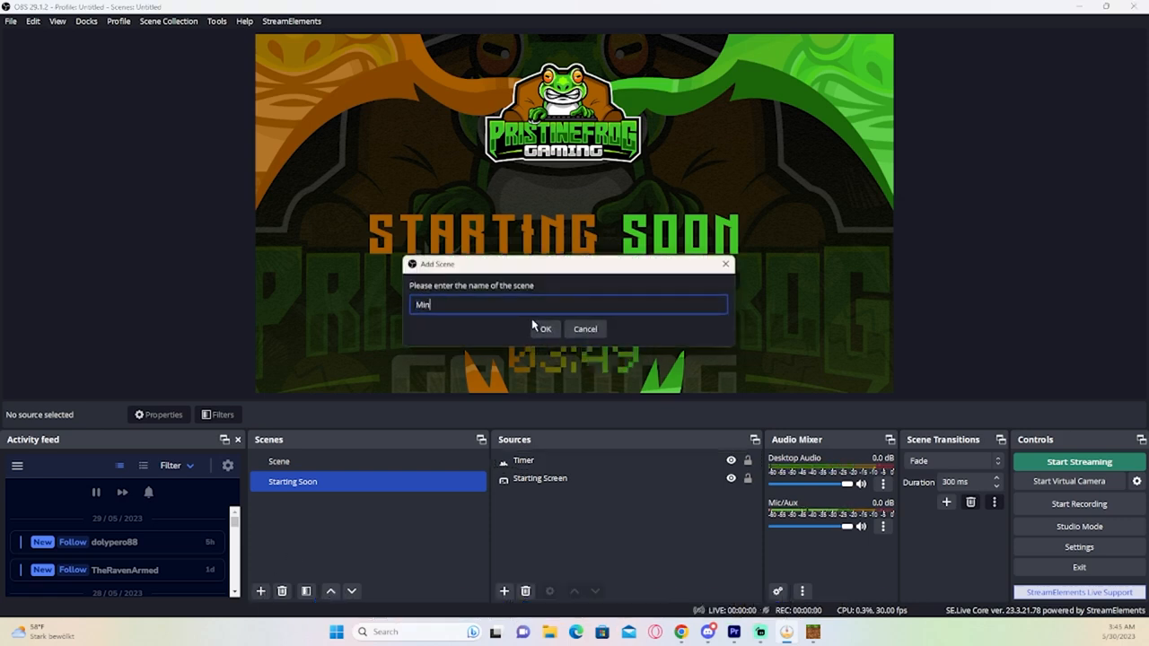
type("ecraft")
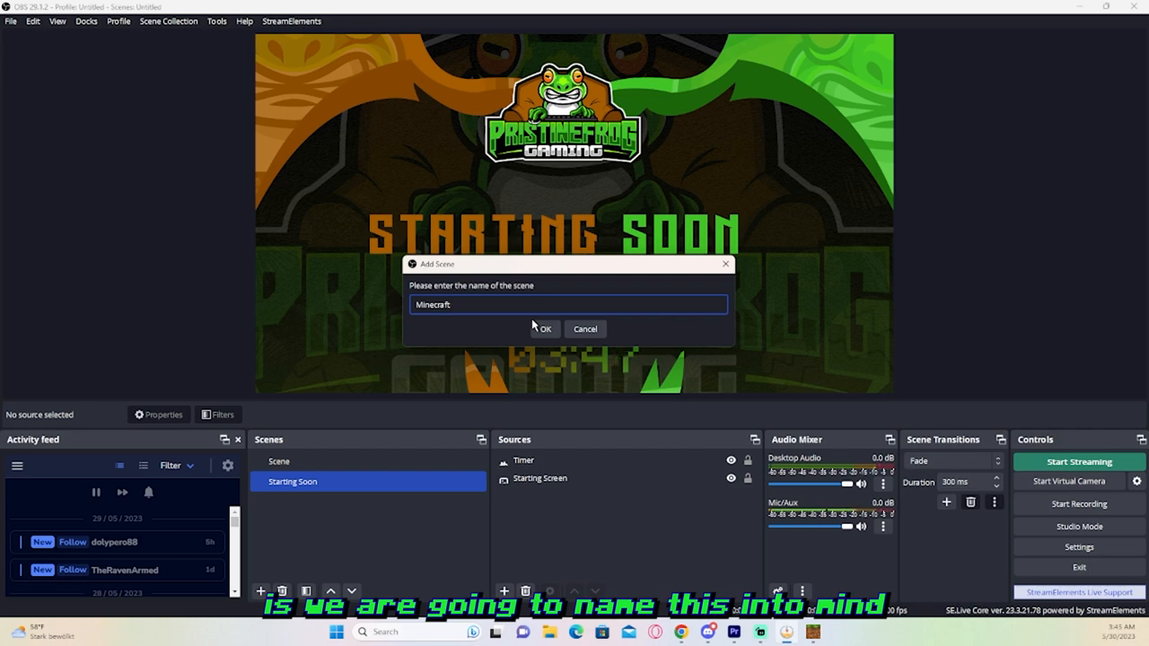
key("BackSpace")
key("BackSpace")
key("BackSpace")
key("BackSpace")
key("BackSpace")
key("BackSpace")
key("BackSpace")
key("BackSpace")
key("BackSpace")
Name the new scene Gaming and add a Game Capture source named Minecraft to it
type("Gaming")
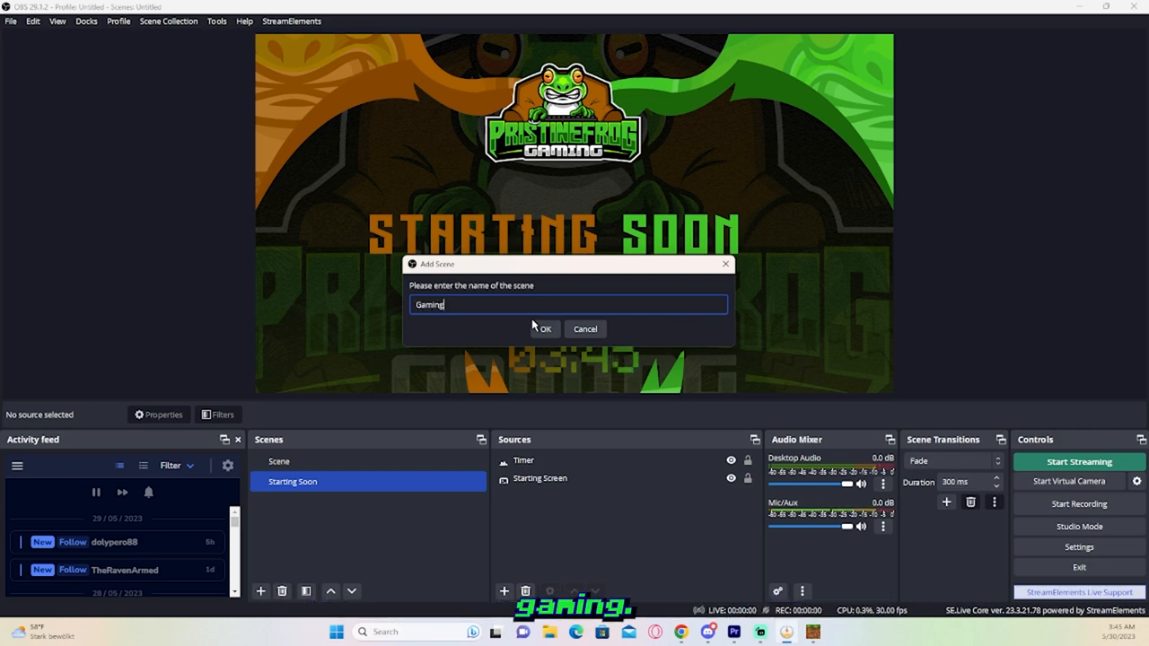
left_click(541, 329)
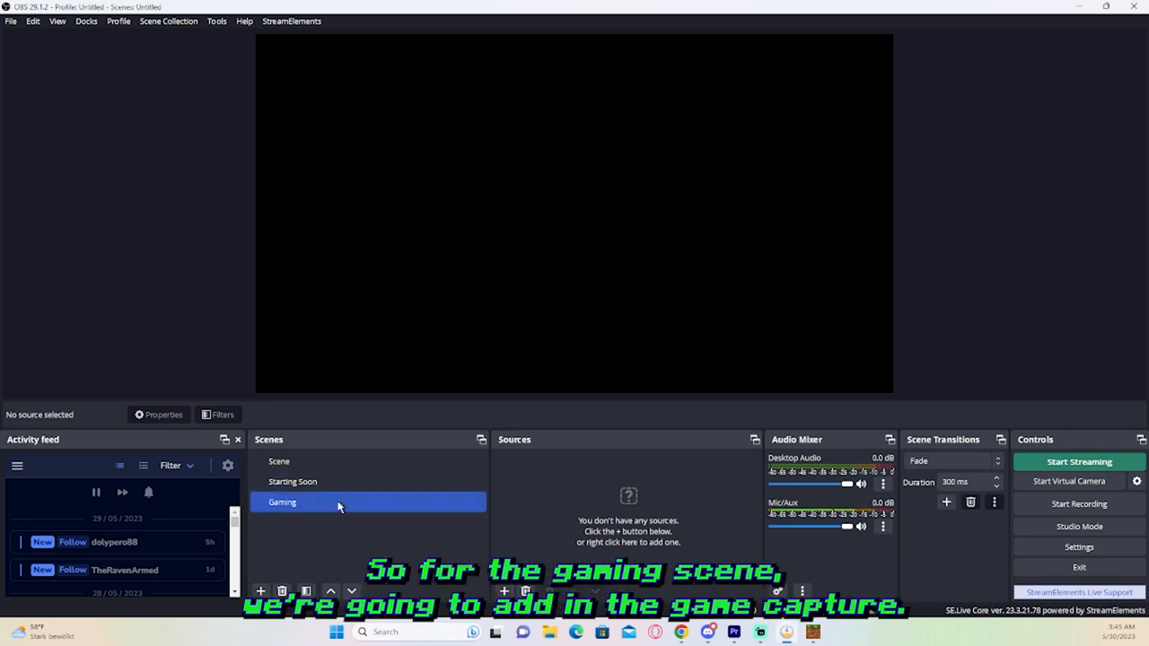
left_click(504, 592)
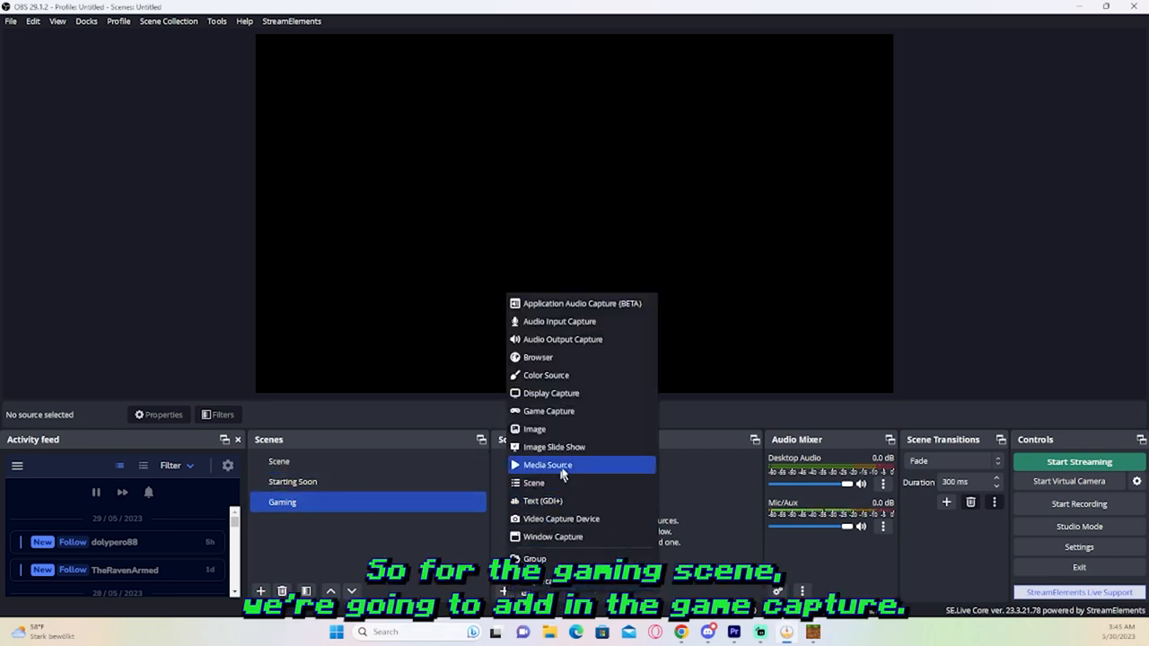
left_click(572, 415)
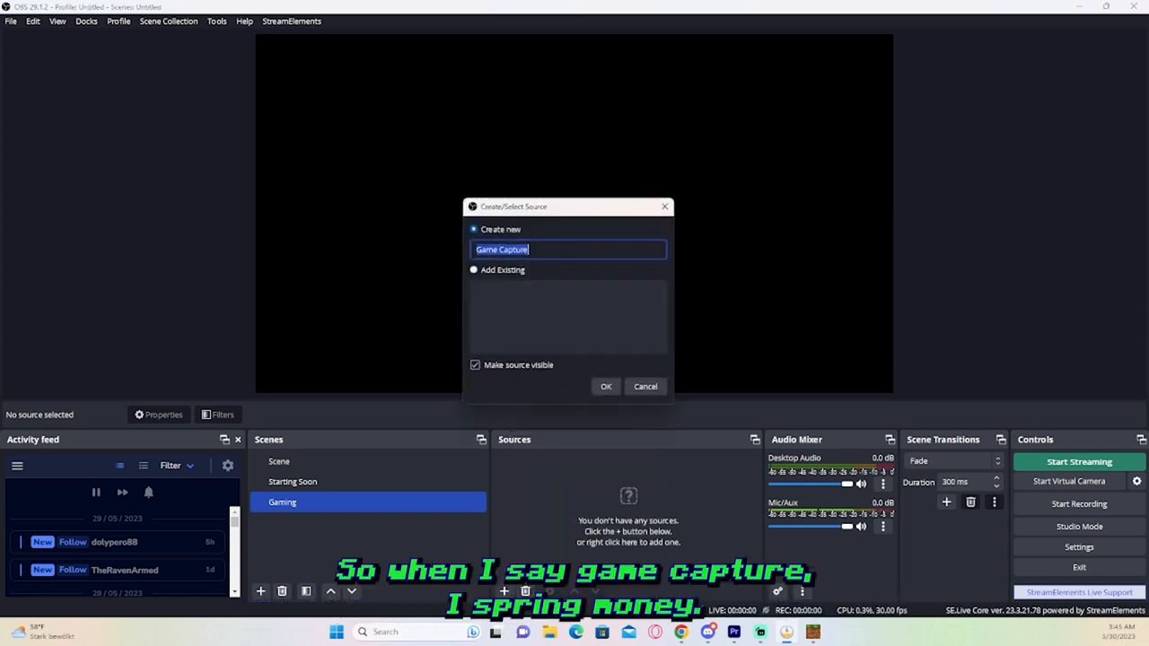
type("Minecraft")
key("Return")
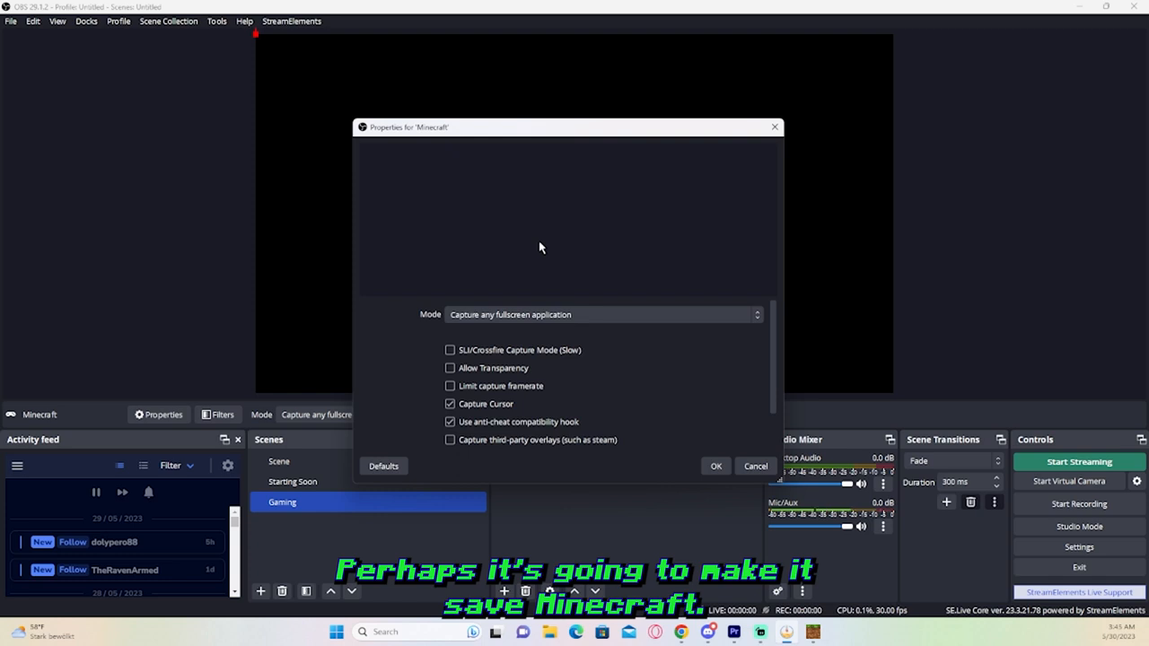
Set the Minecraft source to capture a specific window and choose the [Minecraft.Windows.exe]: Minecraft window
left_click(559, 314)
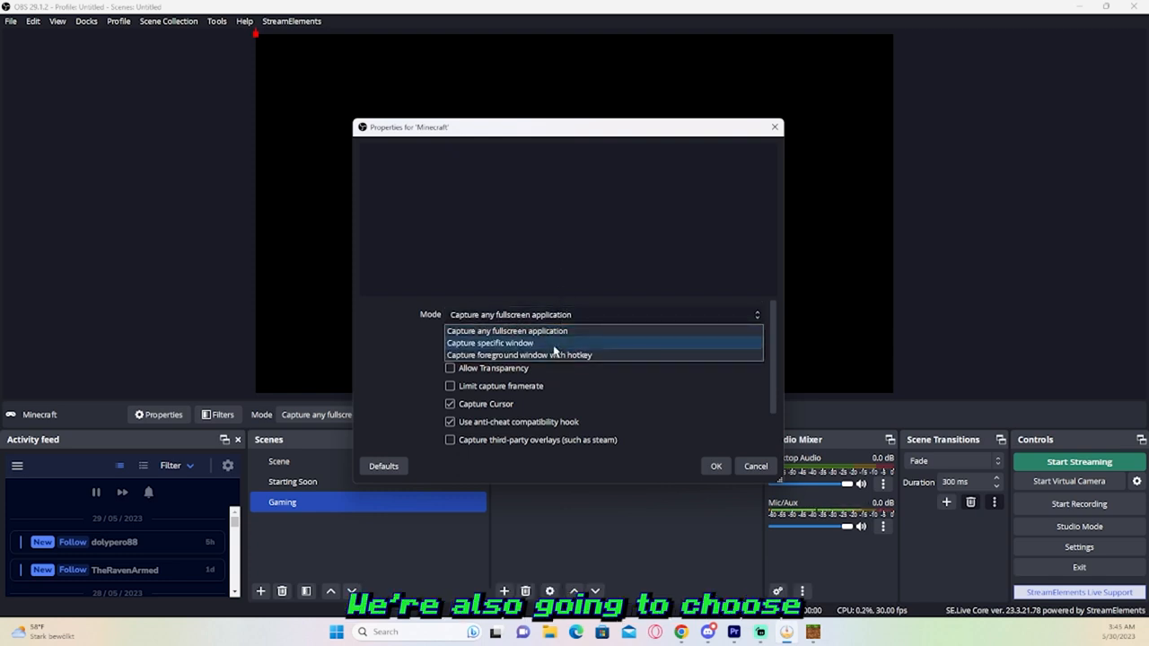
left_click(554, 346)
left_click(553, 338)
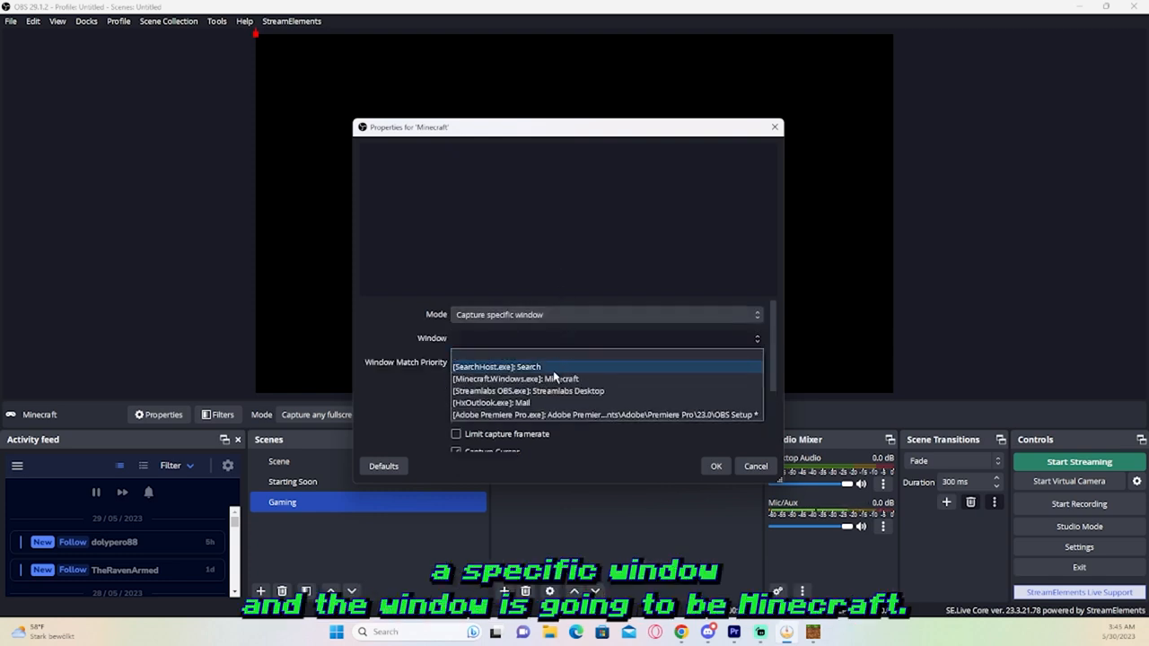
left_click(555, 381)
left_click(715, 466)
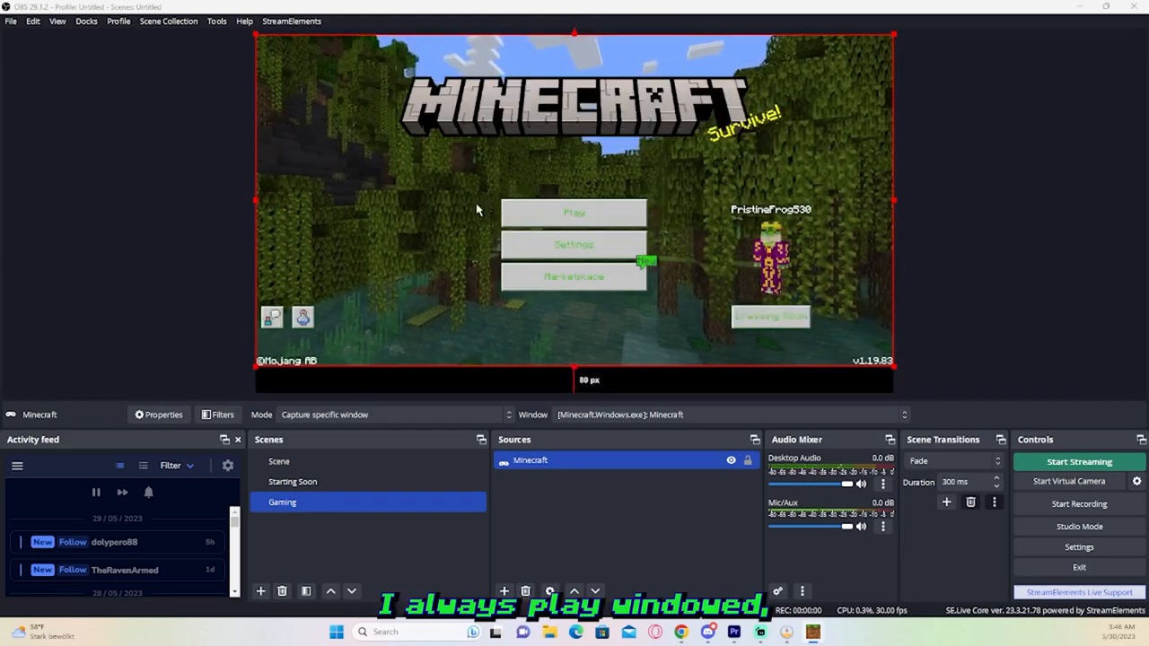
Fit the Minecraft source to the screen so it is centred on the canvas
right_click(575, 310)
mouse_move(680, 346)
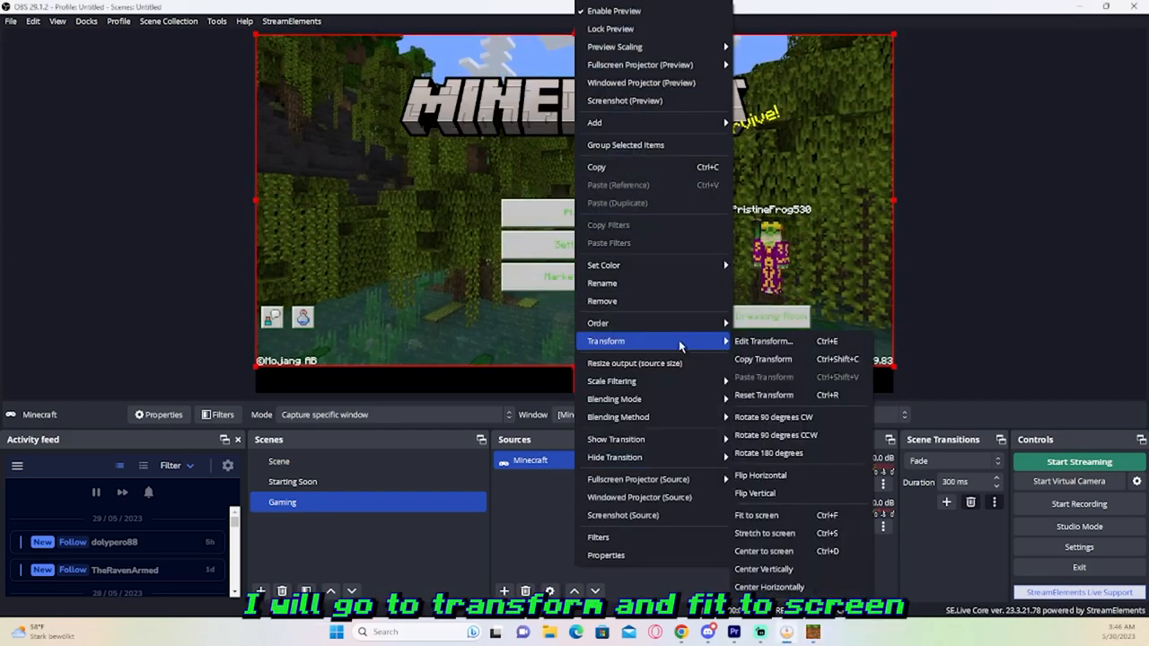
left_click(791, 517)
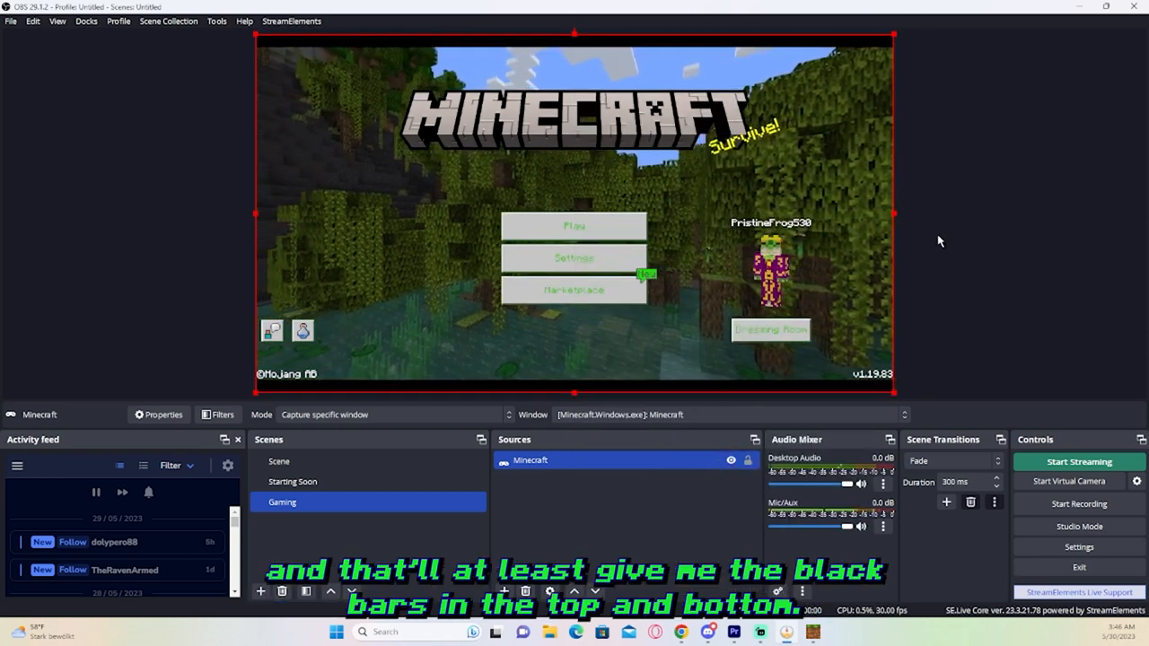
left_click(938, 241)
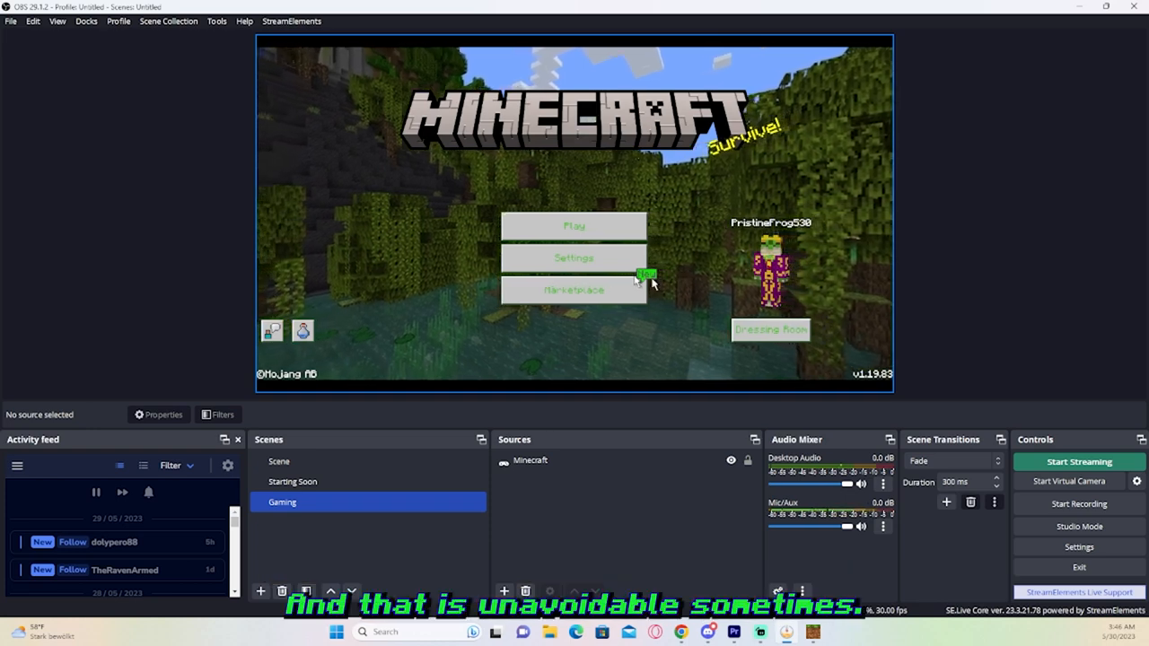
Add a Video Capture Device source named Facecam to the Gaming scene
left_click(504, 592)
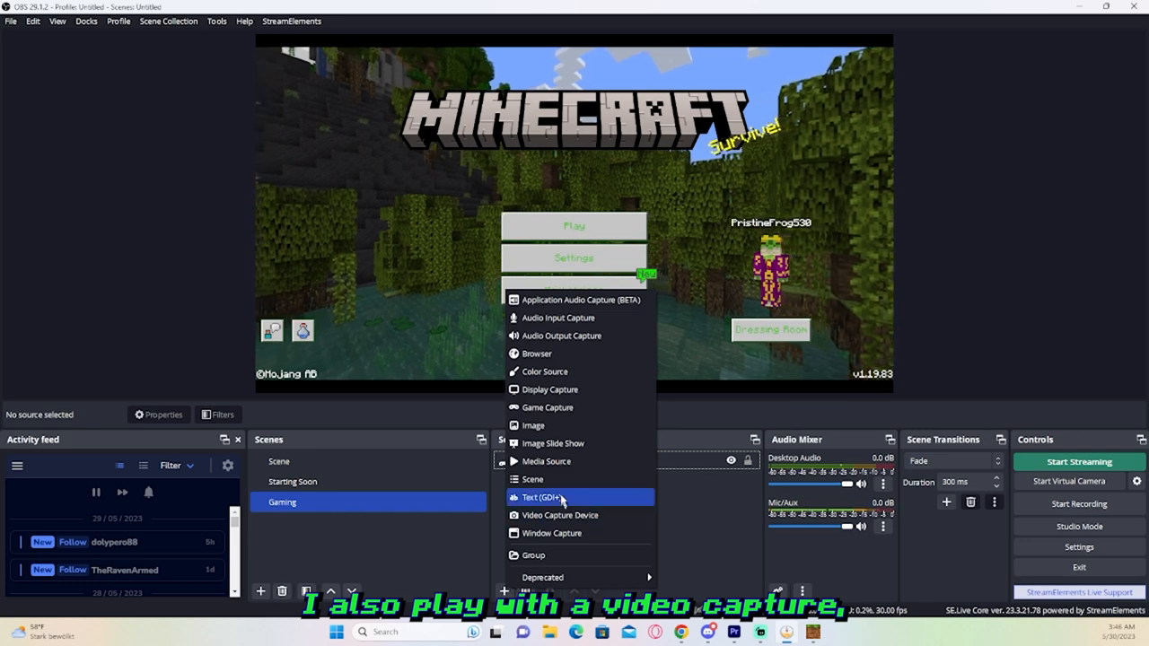
left_click(579, 515)
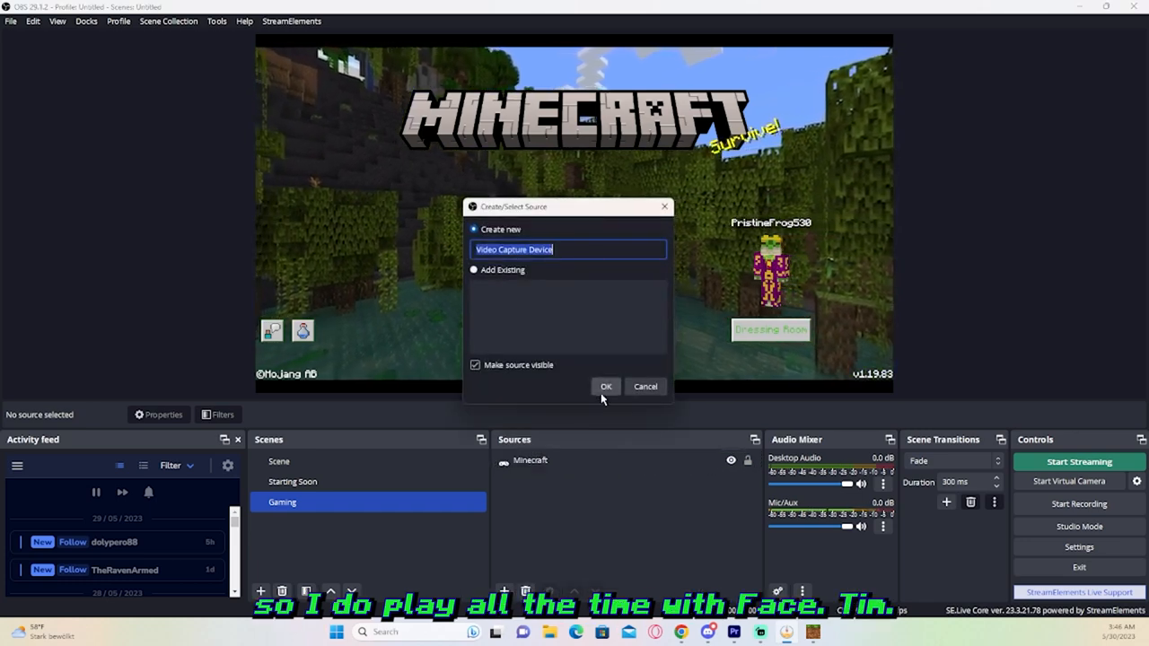
type("Facem")
key("BackSpace")
type("cam")
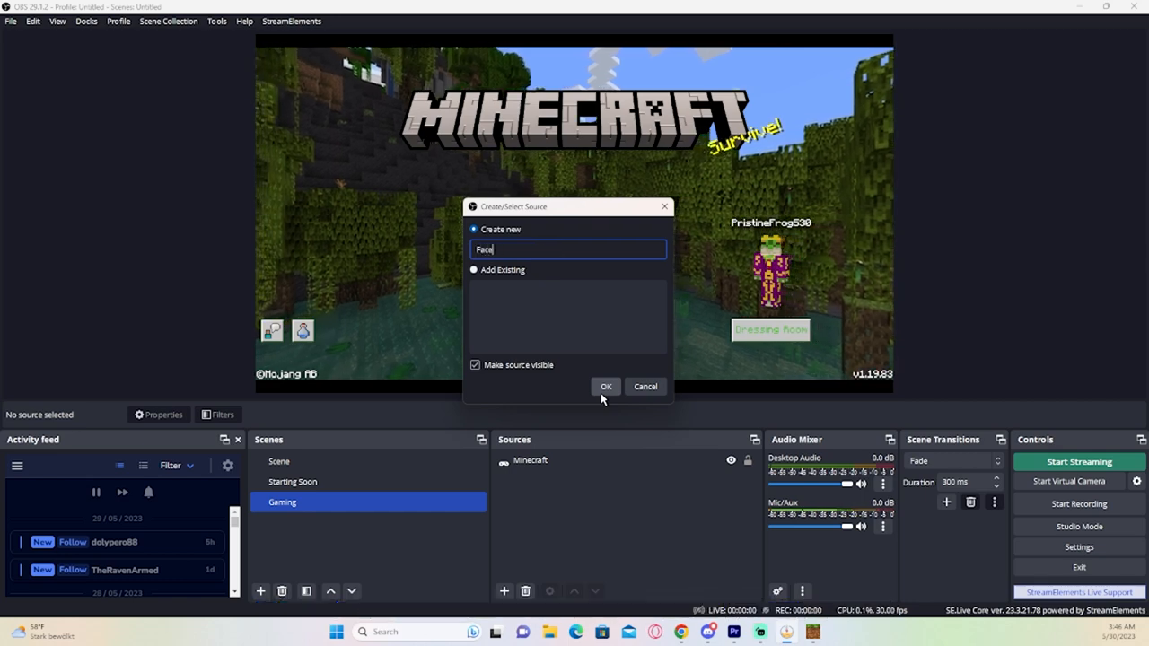
left_click(601, 392)
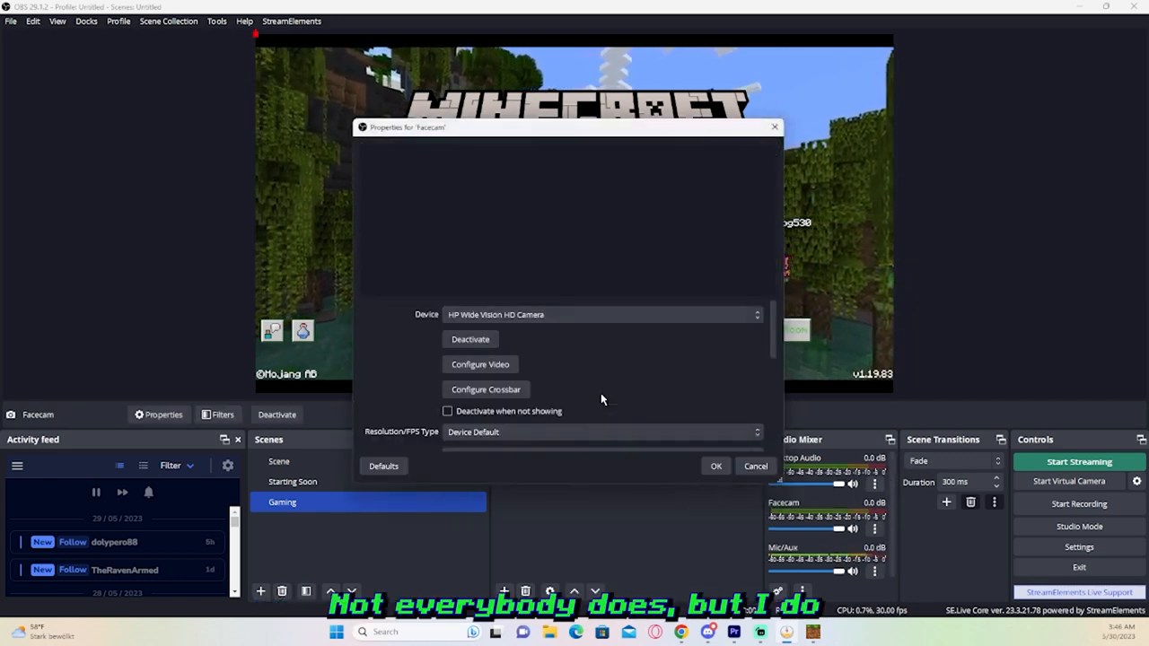
Choose CyberTrack H7 as the Facecam source's device
left_click(572, 319)
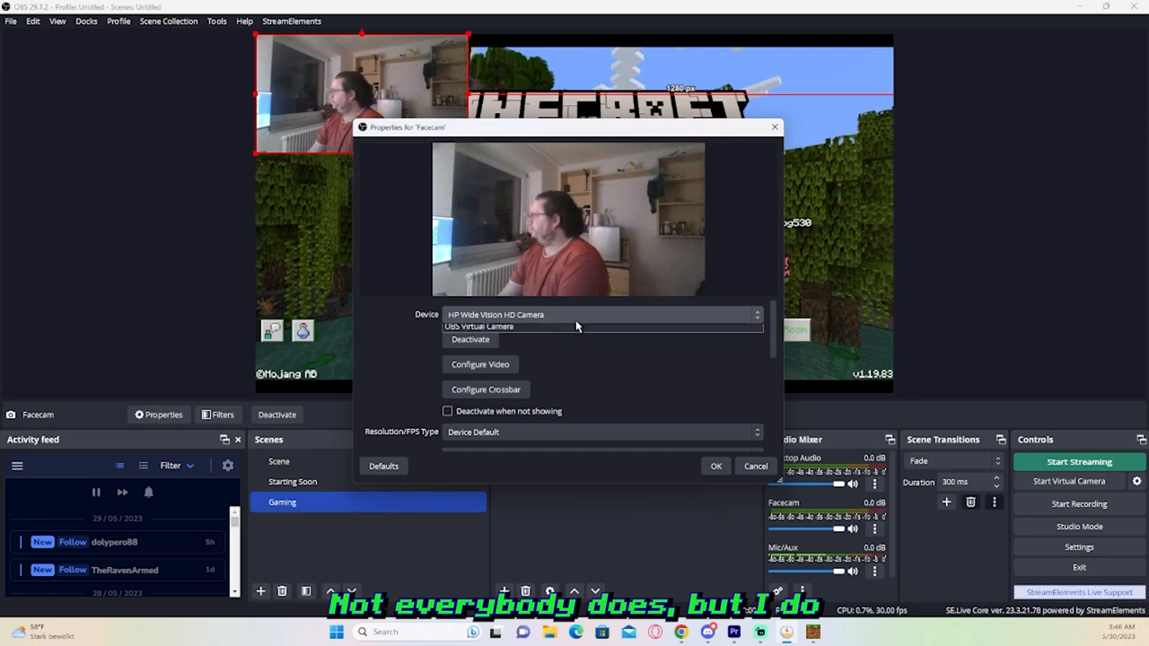
left_click(563, 338)
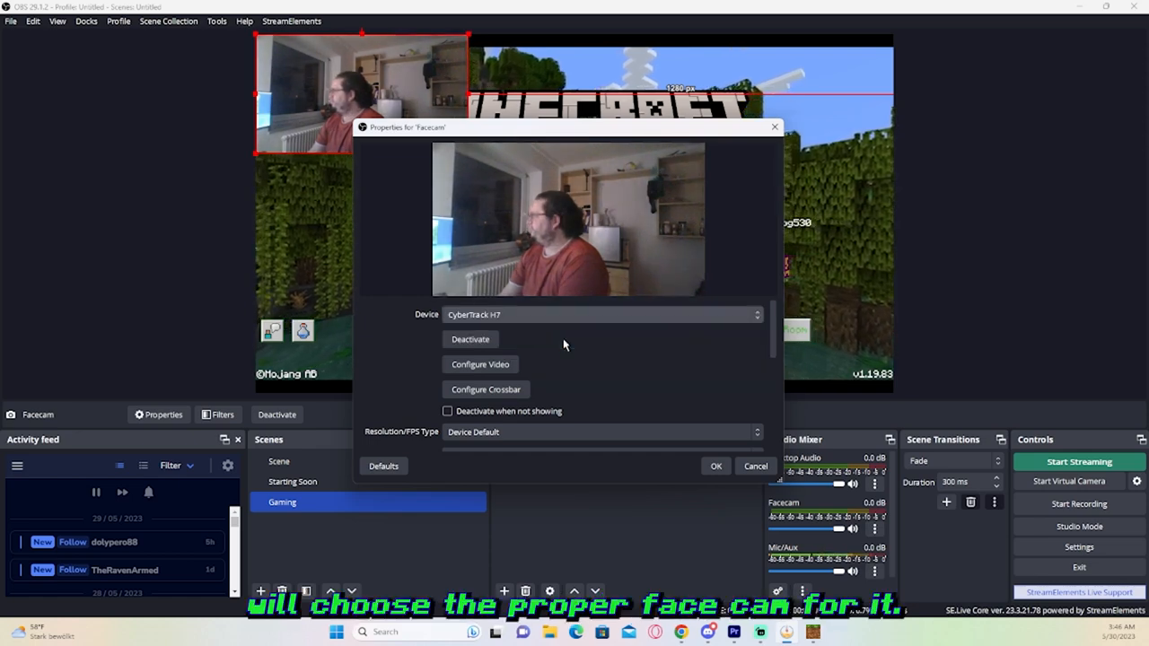
left_click(715, 466)
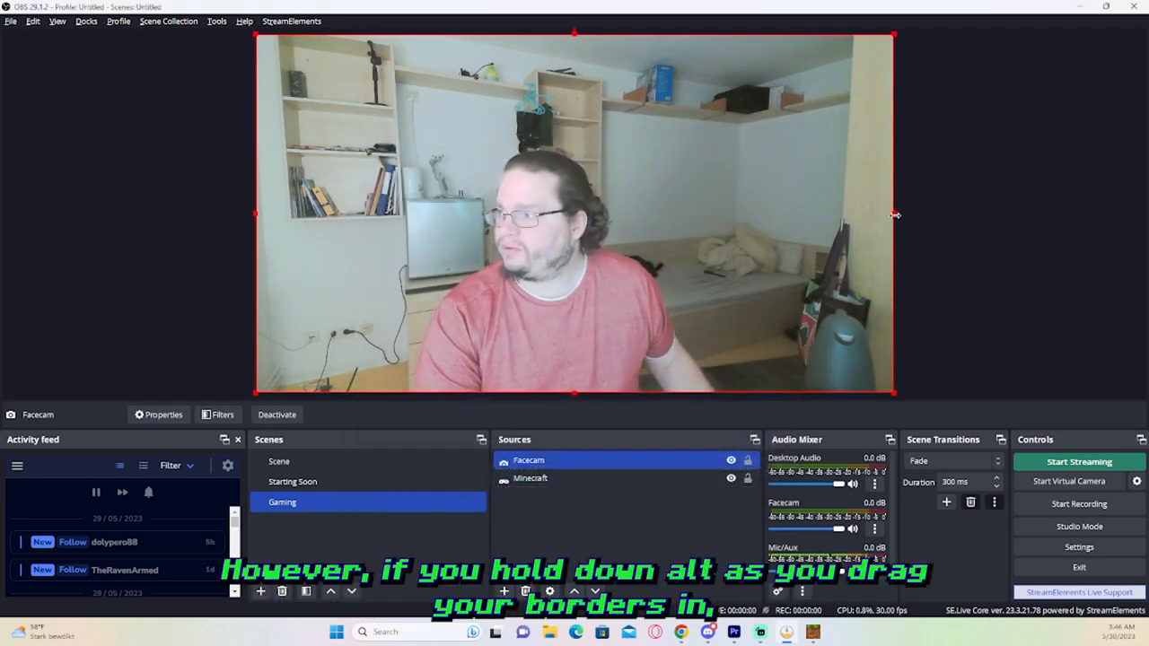
Crop the Facecam on all four sides to a head-and-shoulders portrait, about 301 px below the canvas's upper edge and 133 px above its lower edge
left_click_drag(895, 215, 645, 235)
left_click_drag(257, 214, 459, 214)
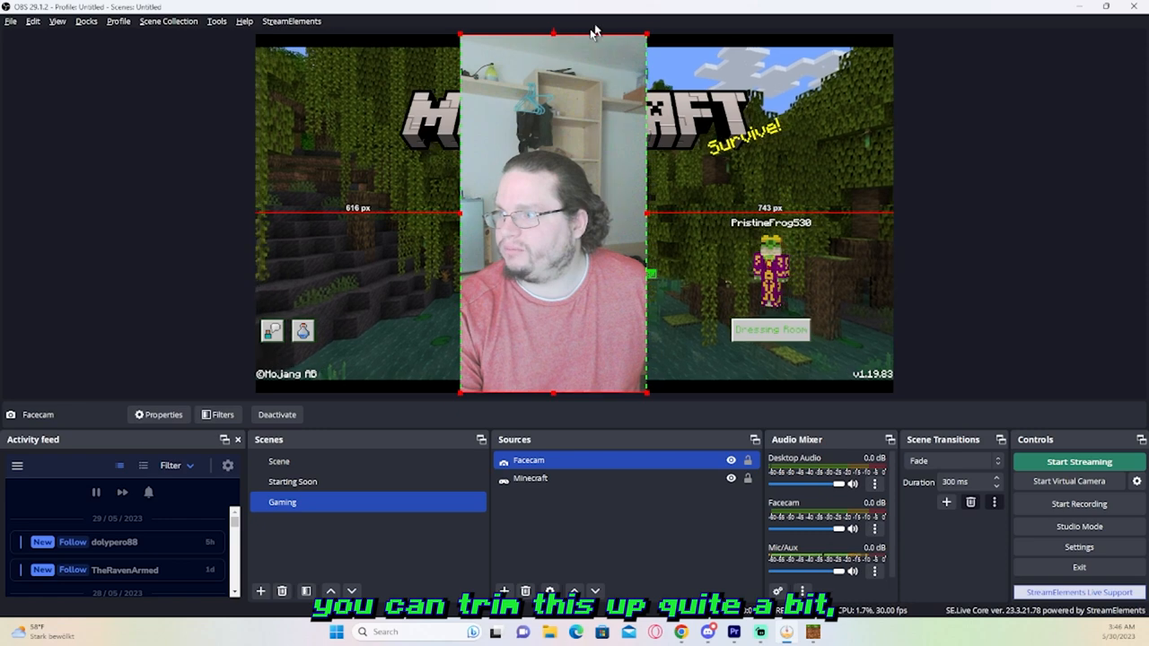
left_click_drag(553, 34, 553, 135)
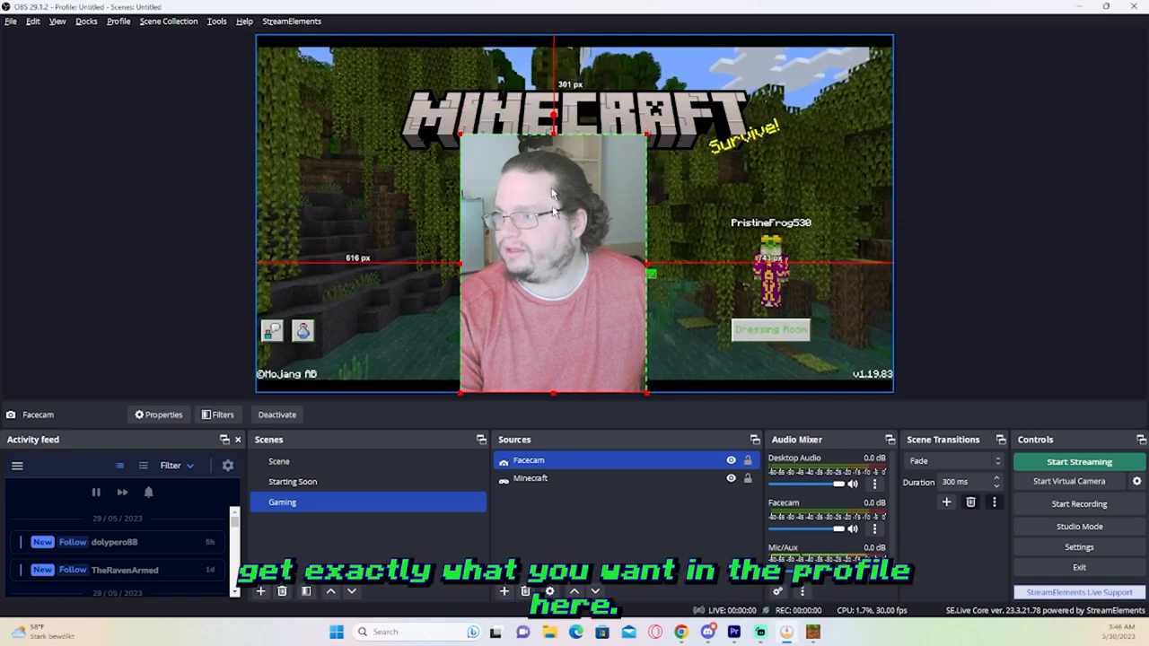
left_click_drag(554, 393, 553, 348)
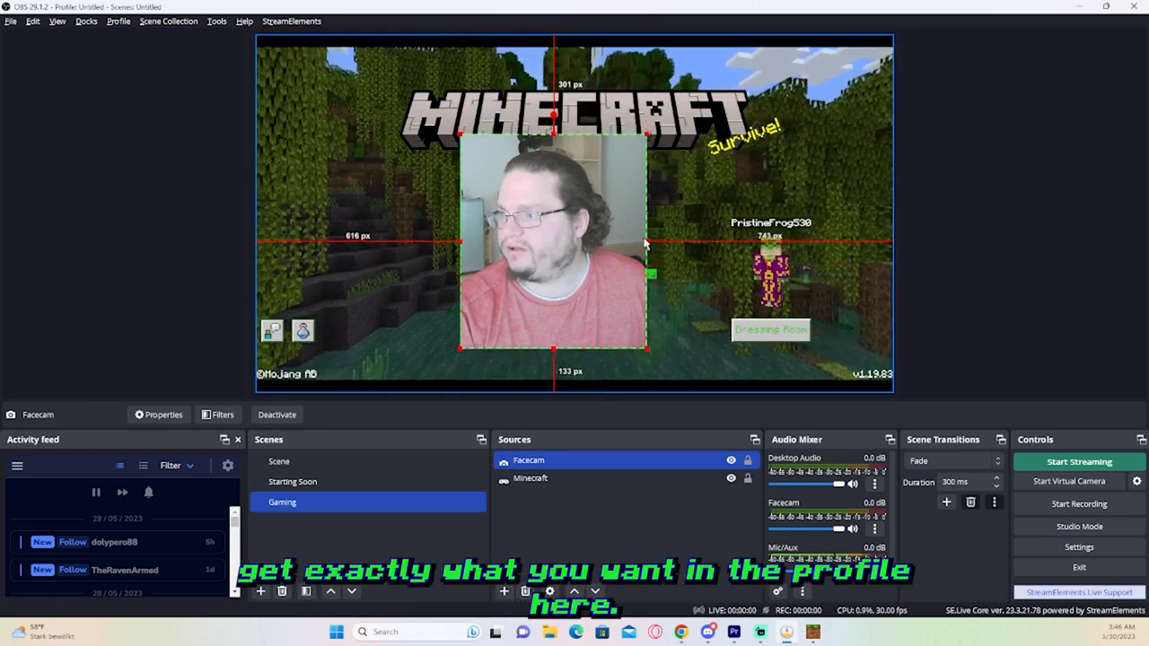
left_click_drag(645, 242, 622, 243)
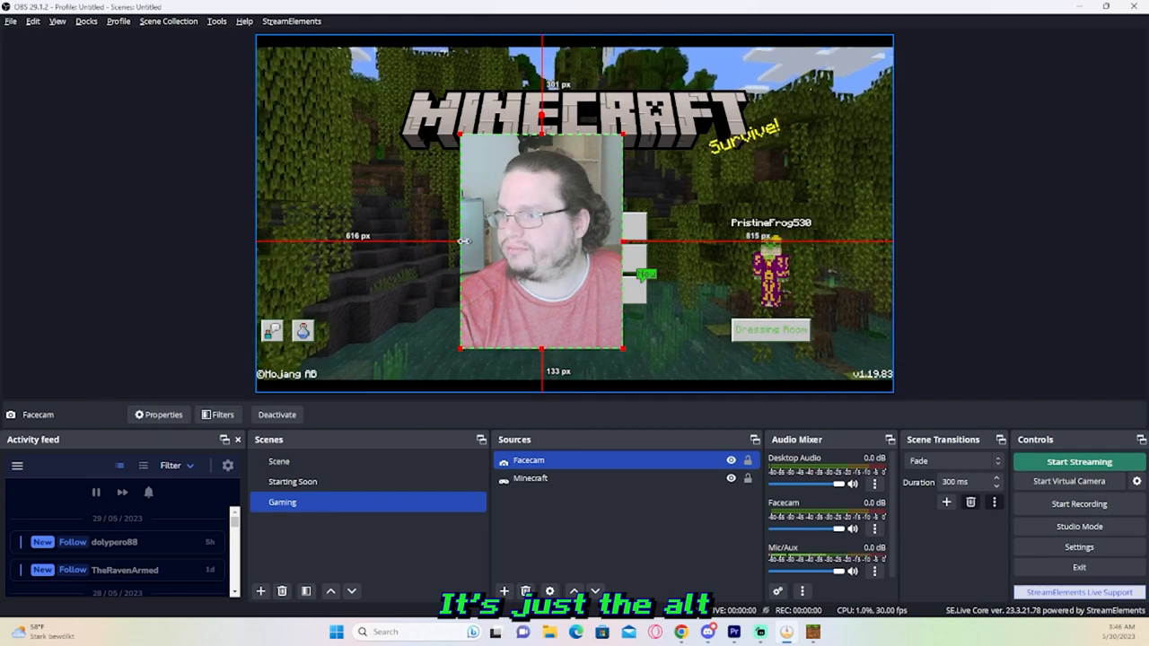
left_click_drag(464, 241, 473, 240)
Shrink the Facecam and fit it into the canvas's lower-left corner, about 776 px from the top and 1668 px from the right edge
left_click_drag(588, 208, 393, 264)
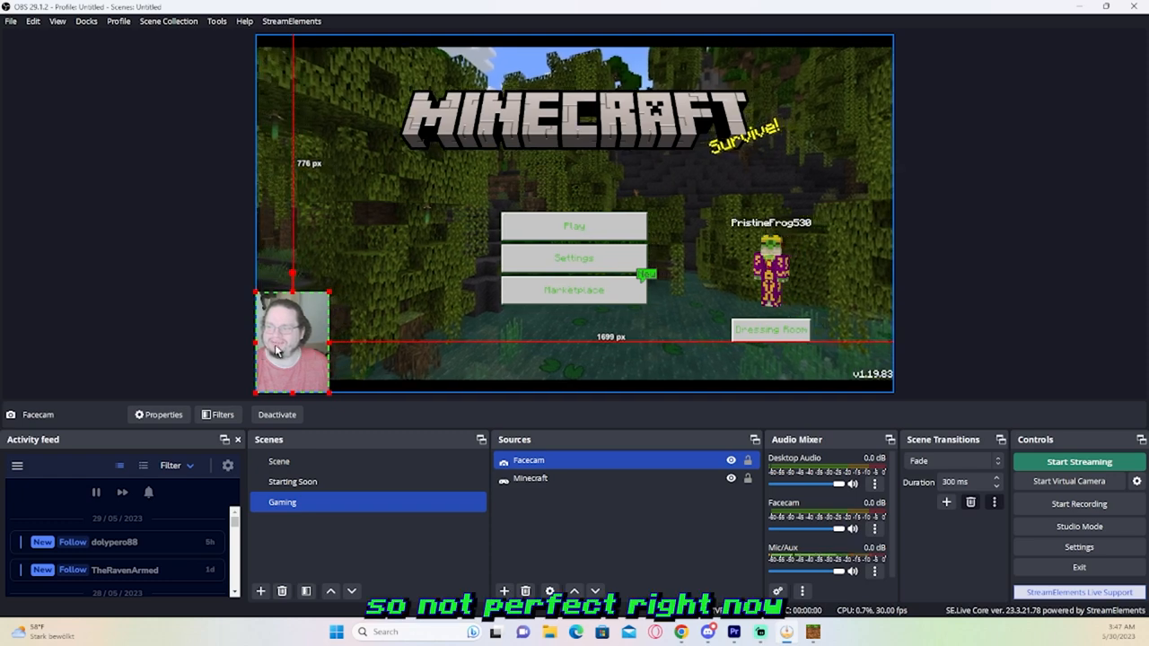
left_click_drag(265, 339, 264, 344)
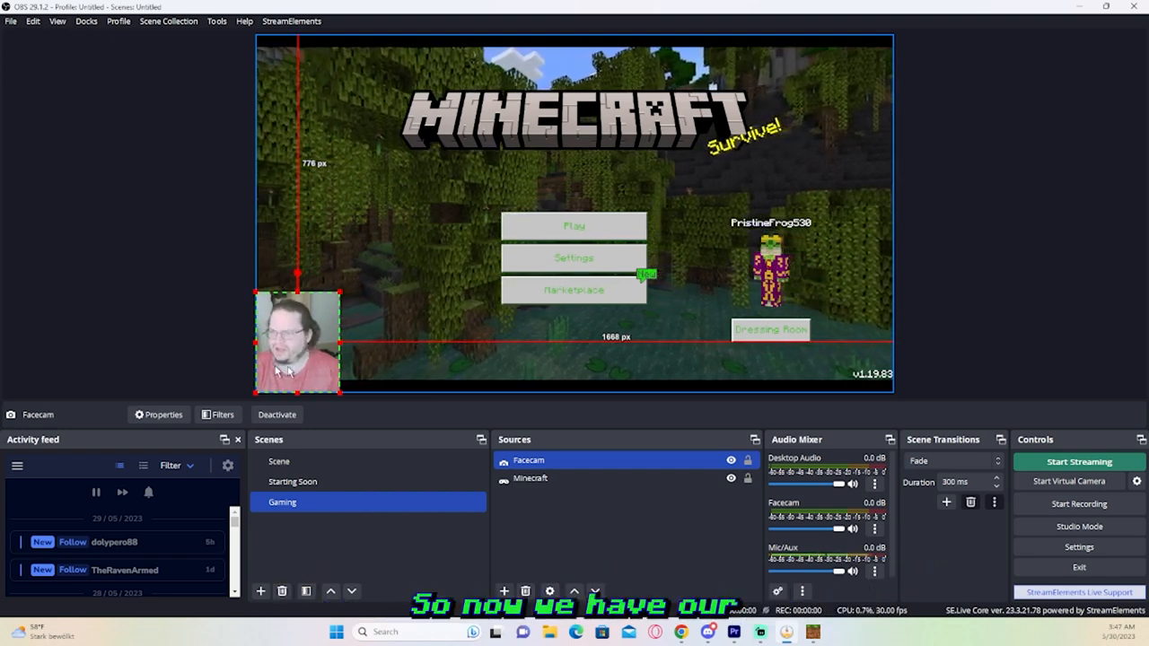
left_click(665, 130)
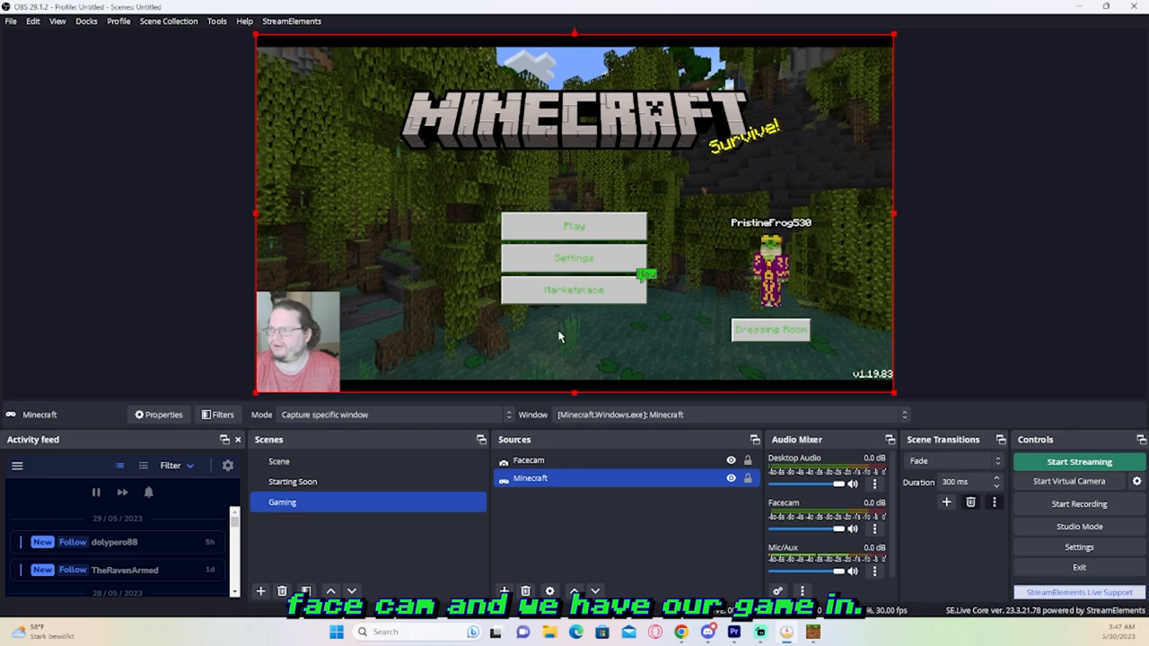
Add an Image source named PhantomSMP to the Gaming scene
left_click(503, 590)
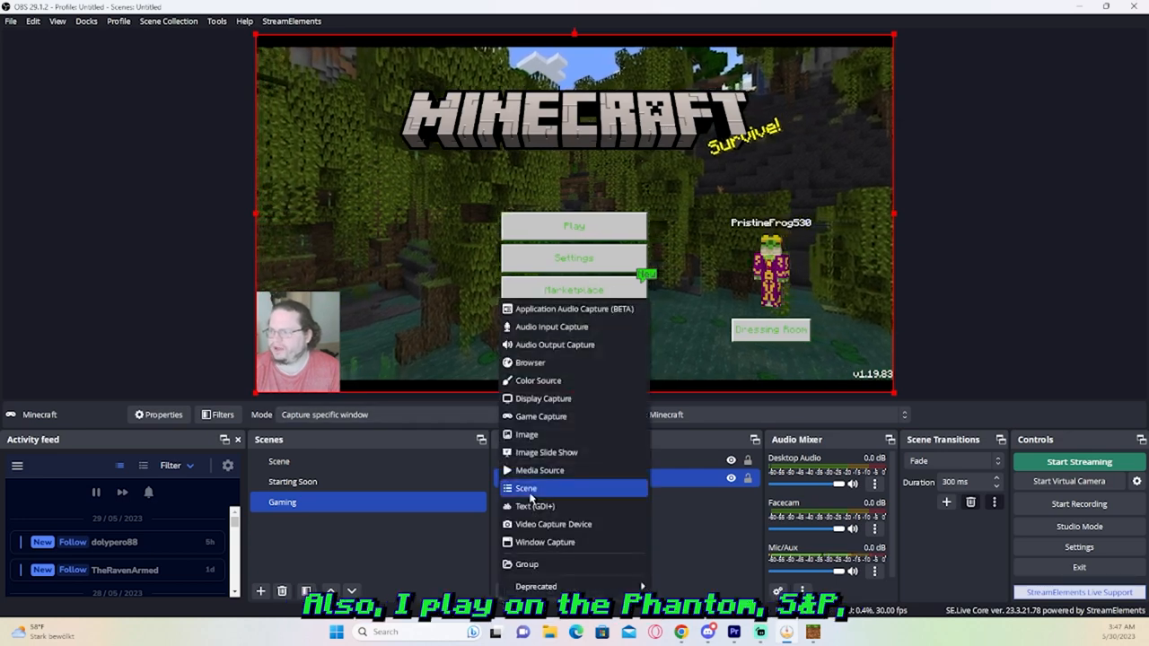
left_click(530, 435)
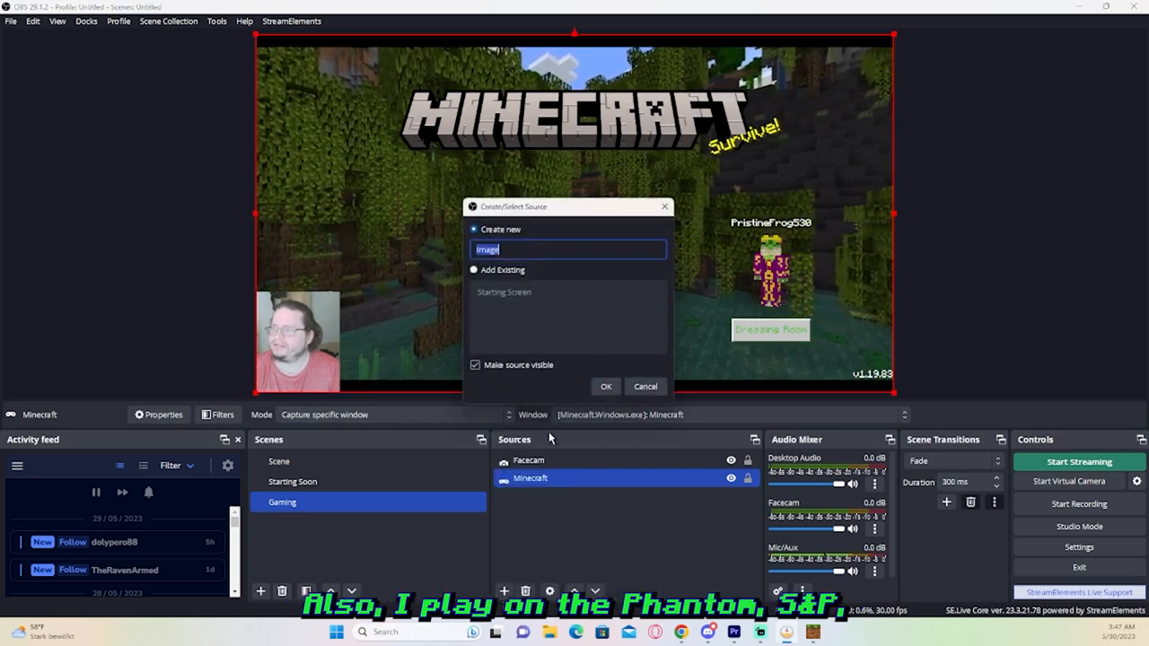
type("P")
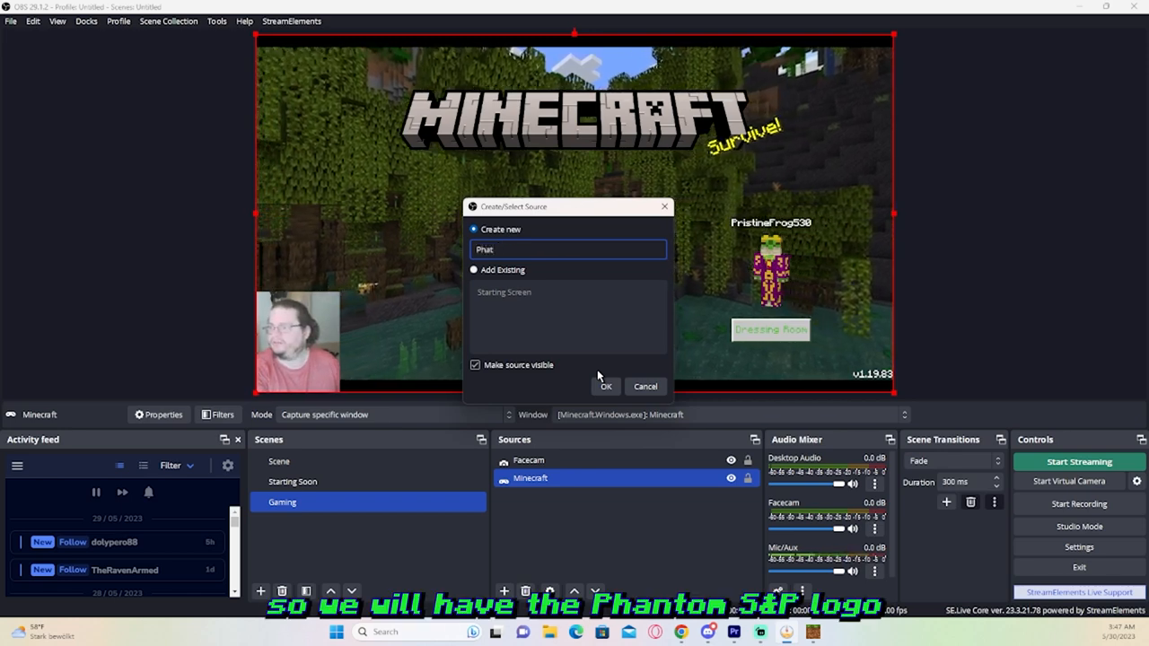
type("hantomSMP")
key("Return")
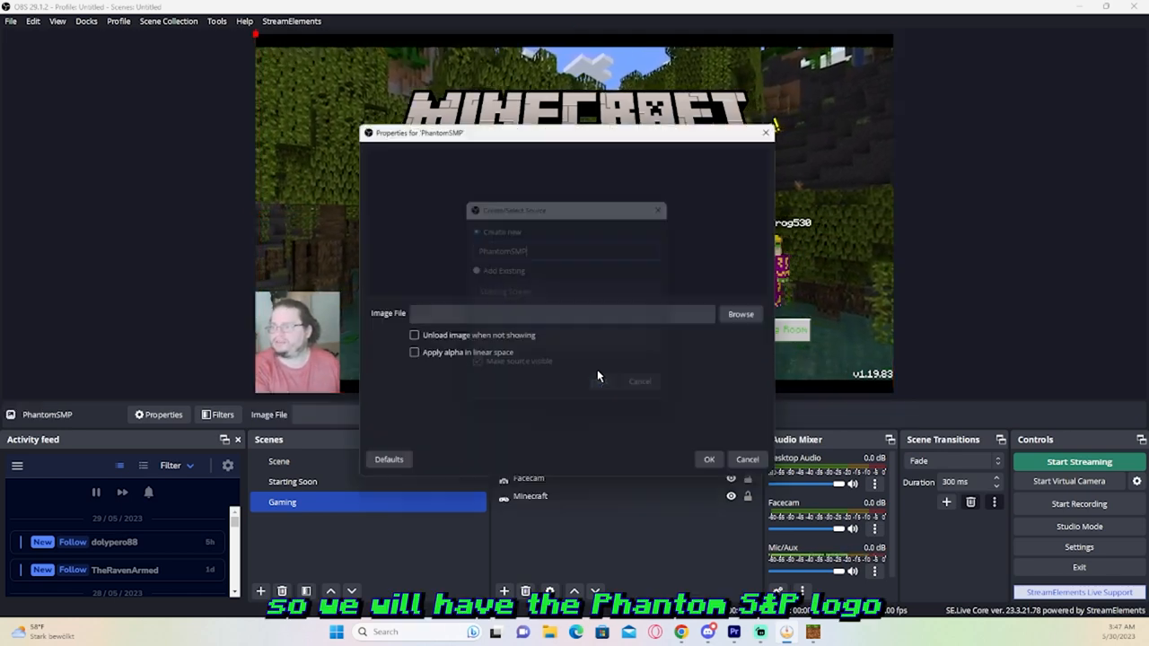
Load Phantom_SMP_Logo_Galaxy.png from the Stream Stuffs folder into the PhantomSMP source and centre the logo along the canvas's upper edge
left_click(747, 316)
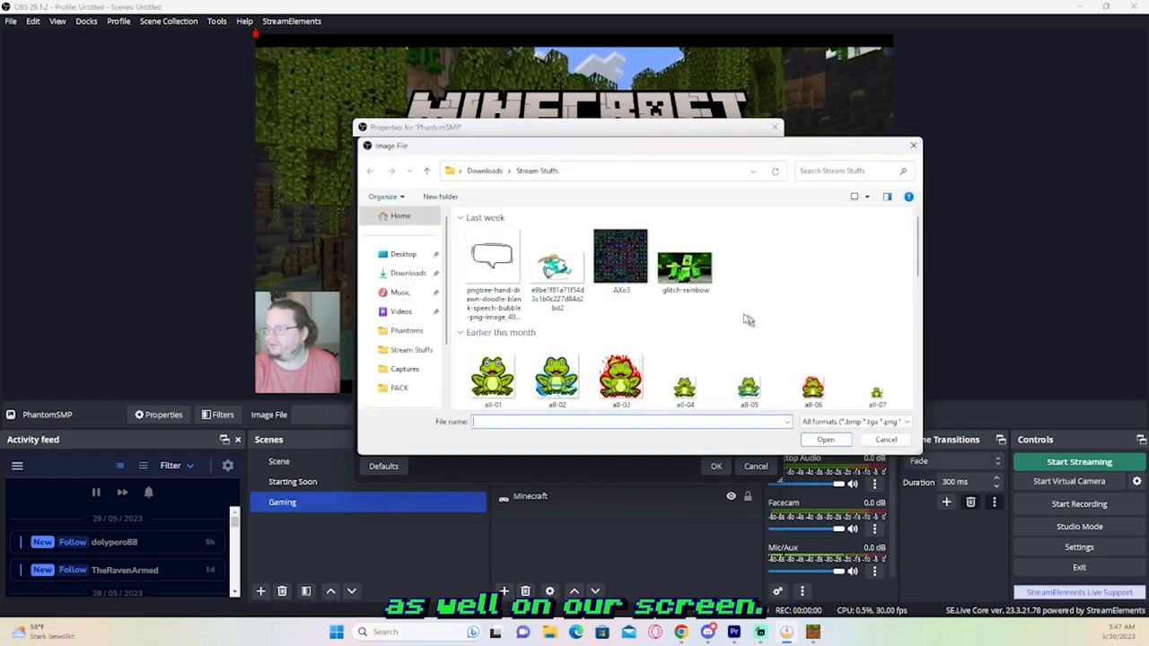
scroll(491, 350, "down", 6)
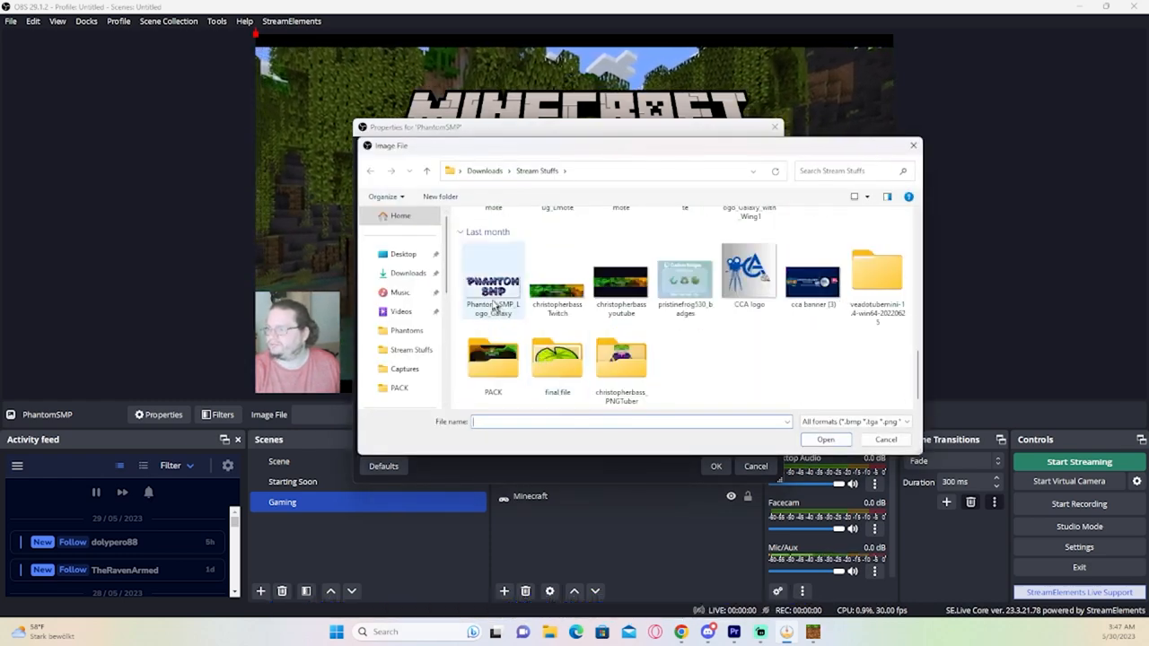
left_click(826, 439)
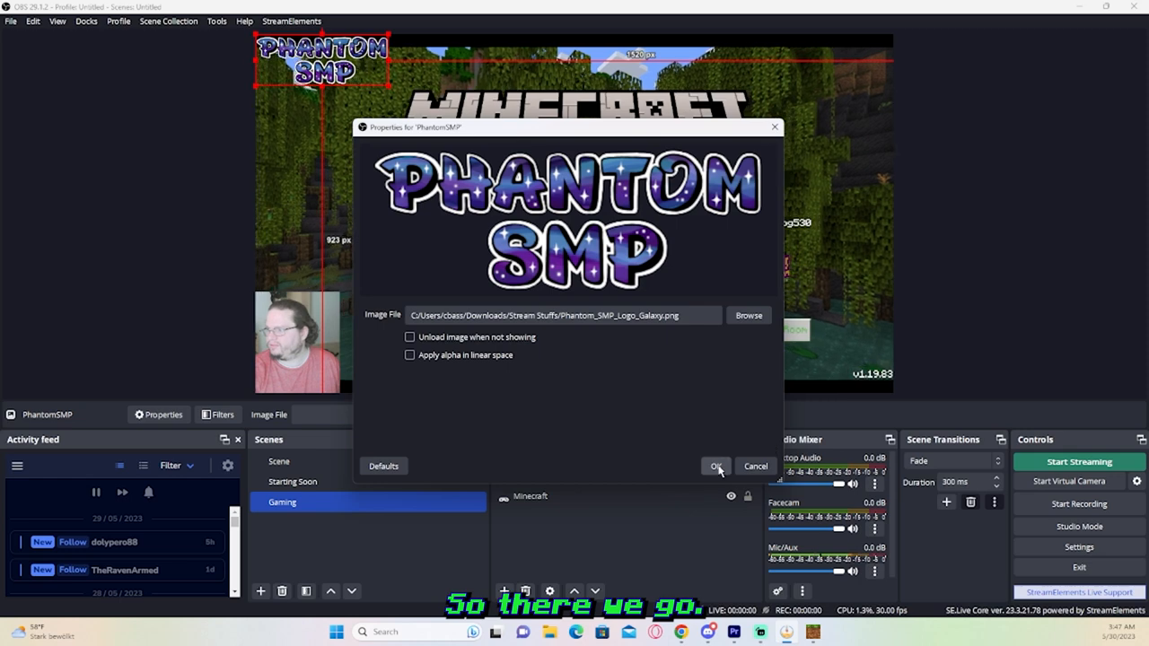
left_click(716, 466)
left_click_drag(321, 60, 577, 60)
left_click(1007, 247)
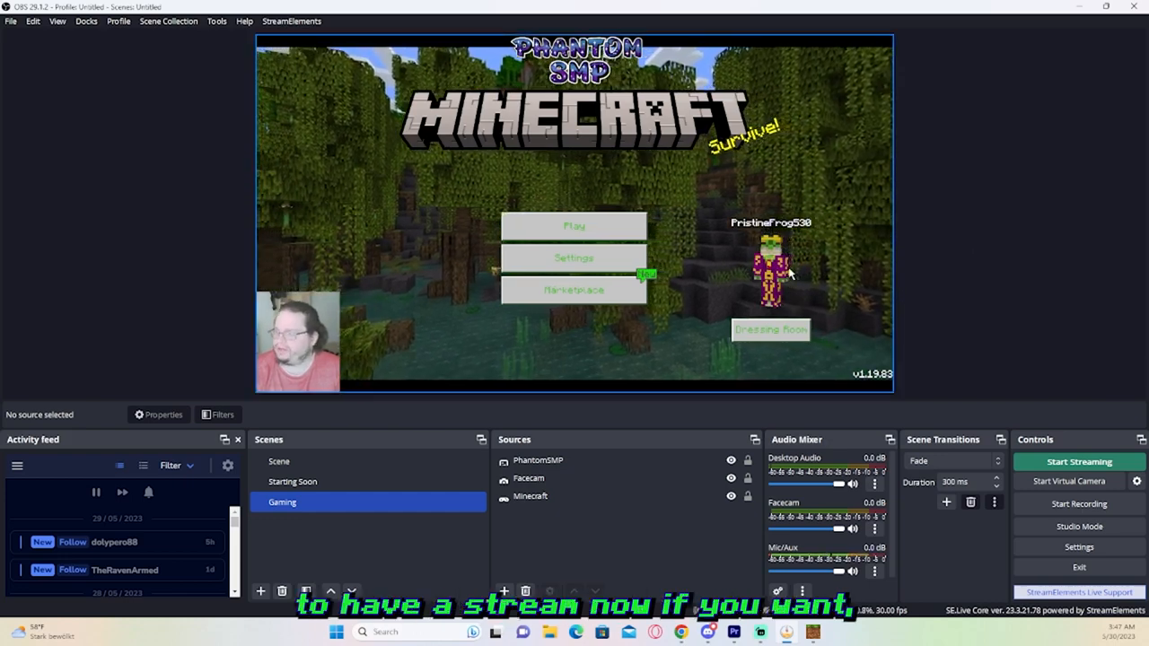
Remove the empty default scene named Scene from the scene list
left_click(394, 460)
right_click(394, 459)
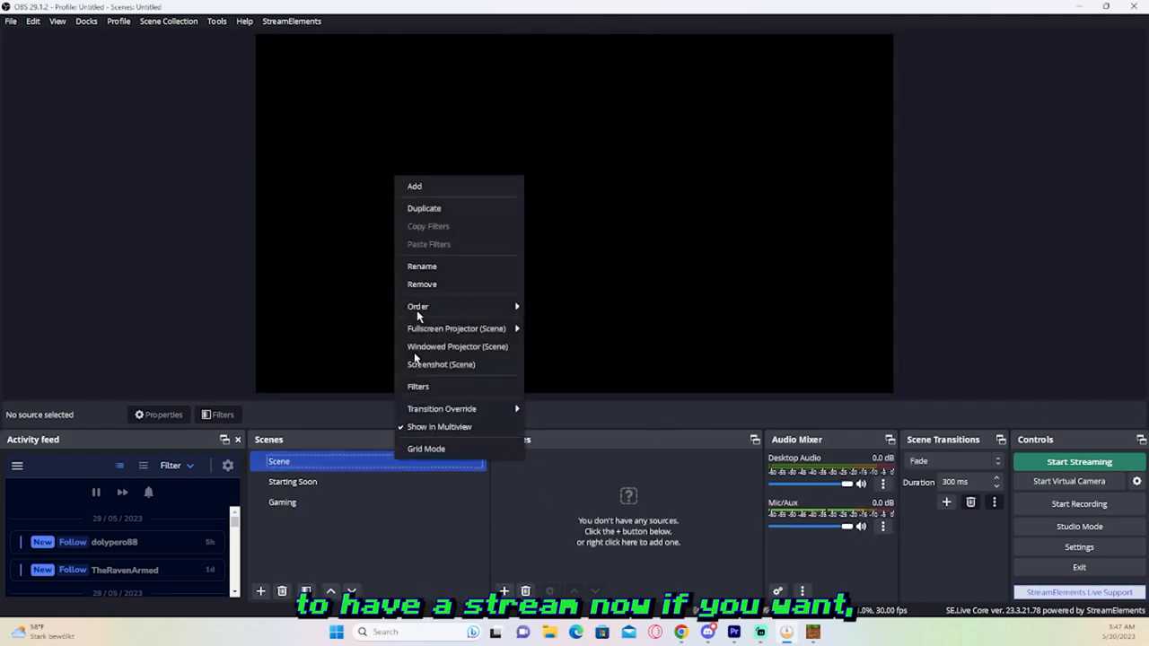
left_click(423, 285)
left_click(618, 327)
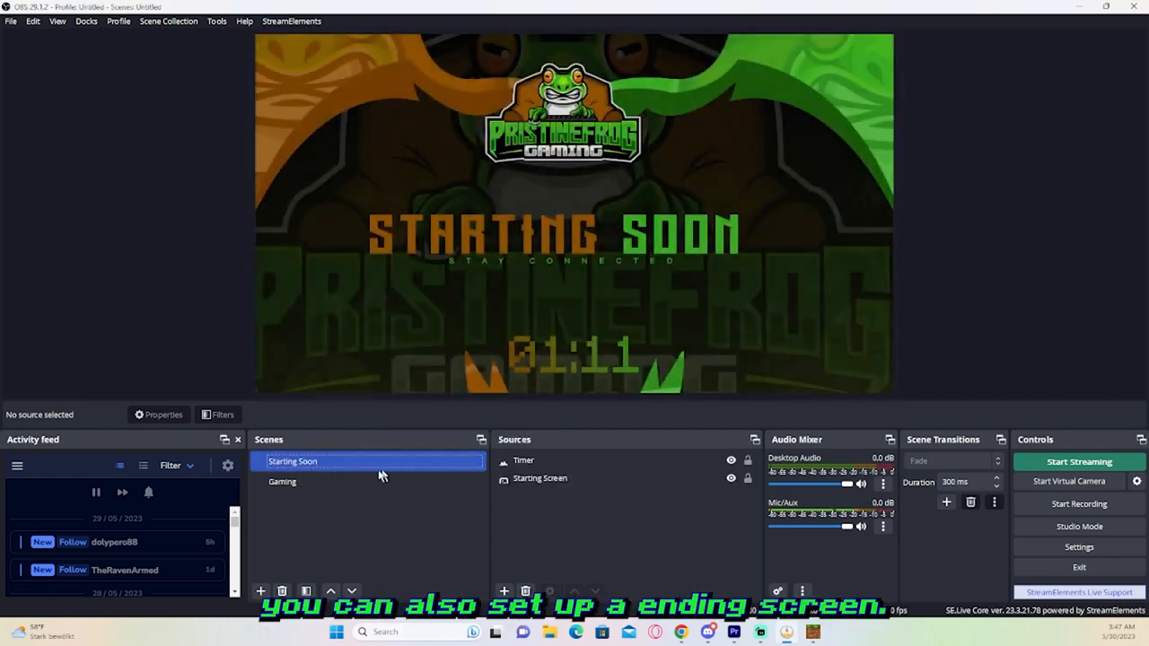
Switch between the Starting Soon and Gaming scenes to view each one, finishing on Gaming
left_click(305, 482)
left_click(319, 462)
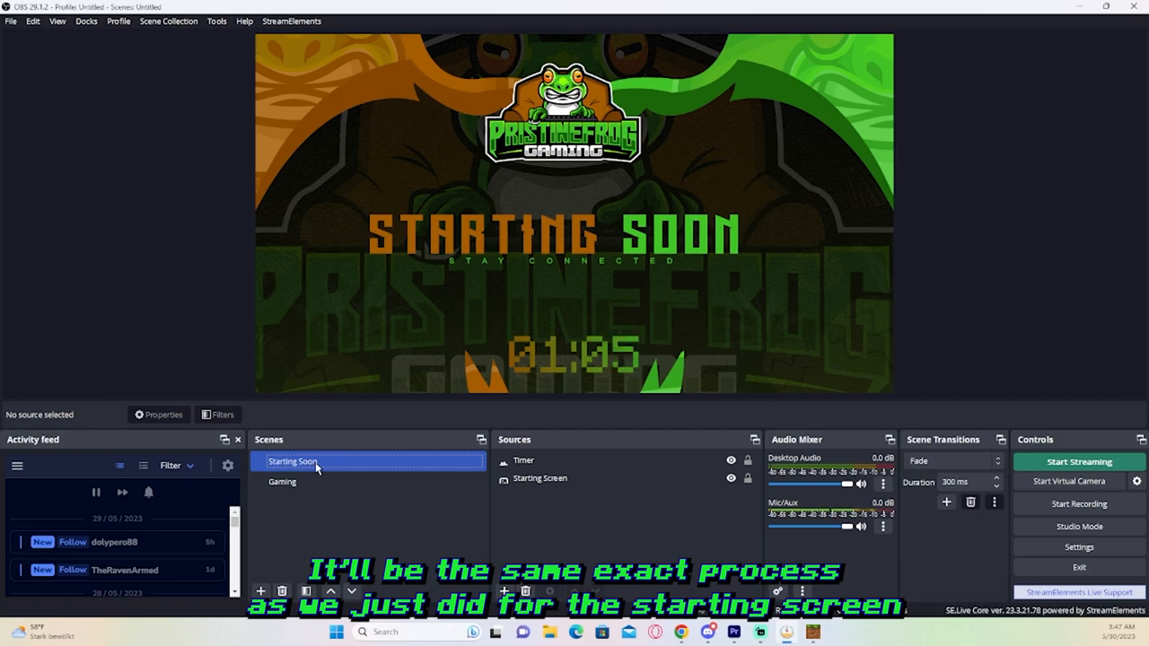
left_click(449, 481)
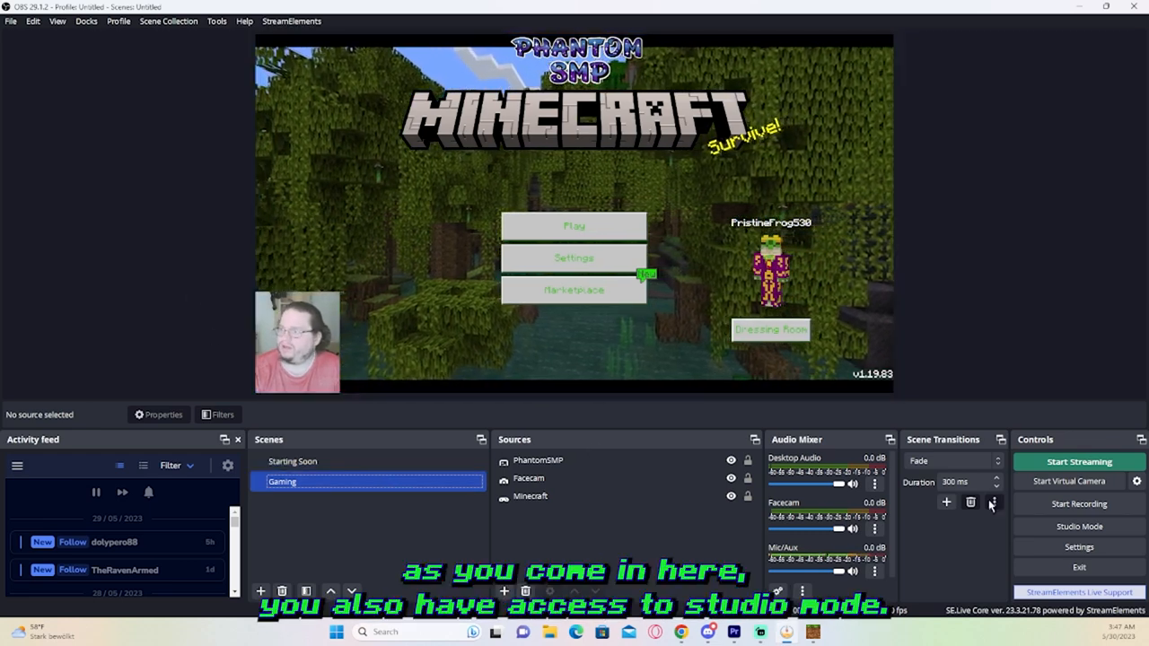
Turn on Studio Mode, load the Starting Soon scene into the preview and transition it to the program output
left_click(1073, 527)
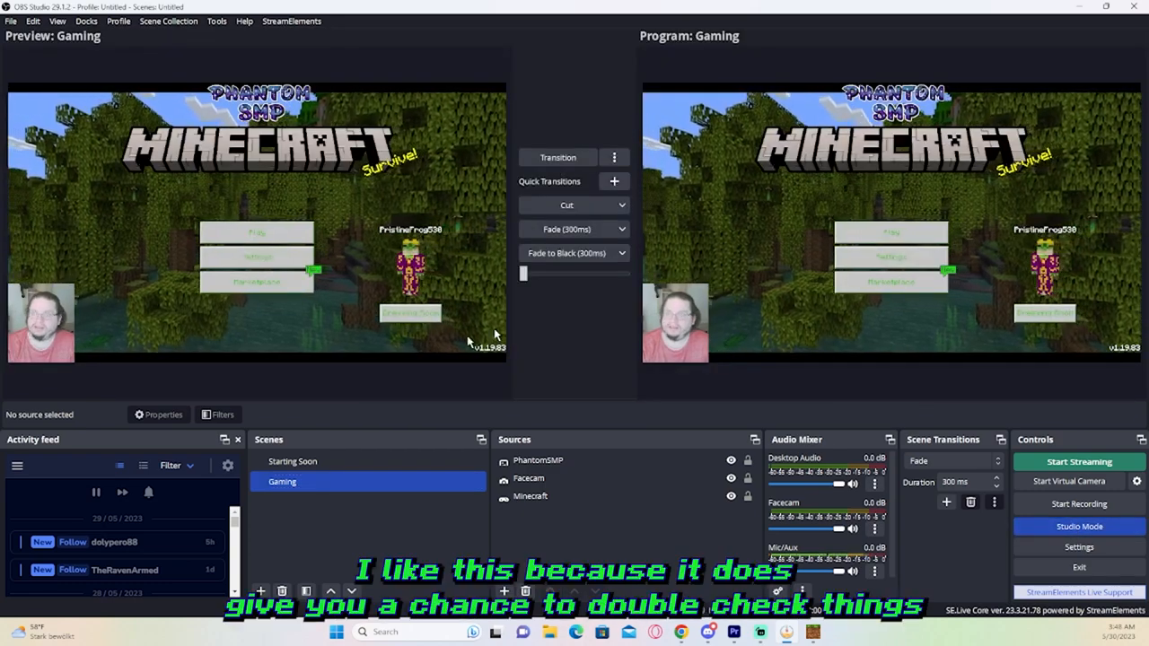
left_click(408, 462)
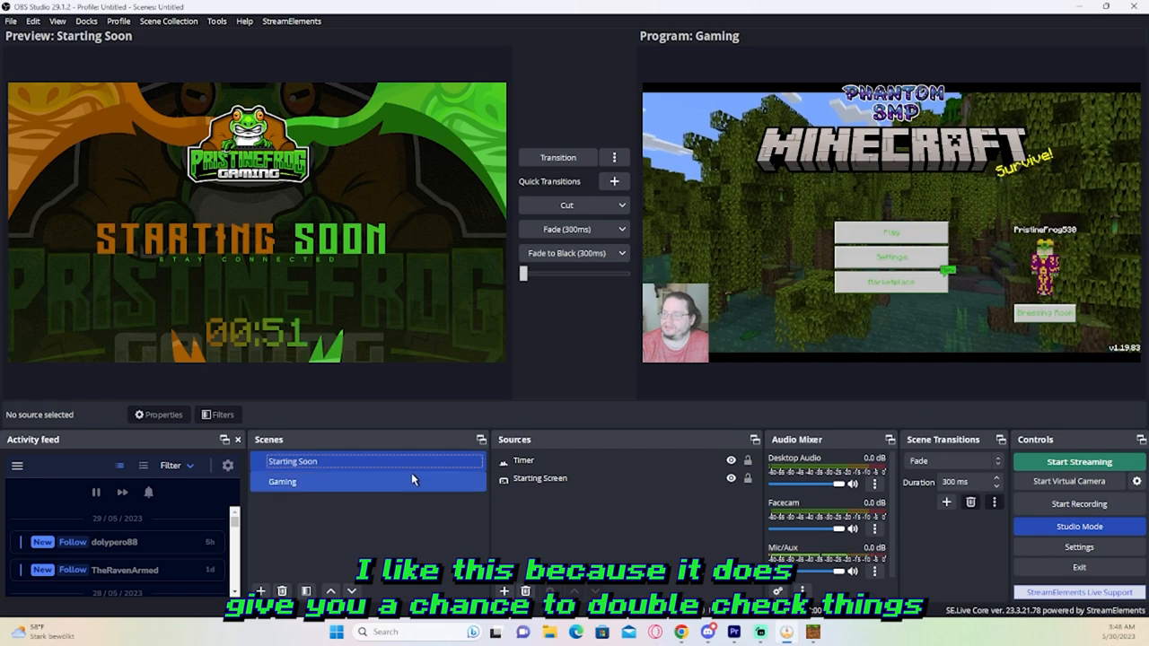
left_click(404, 460)
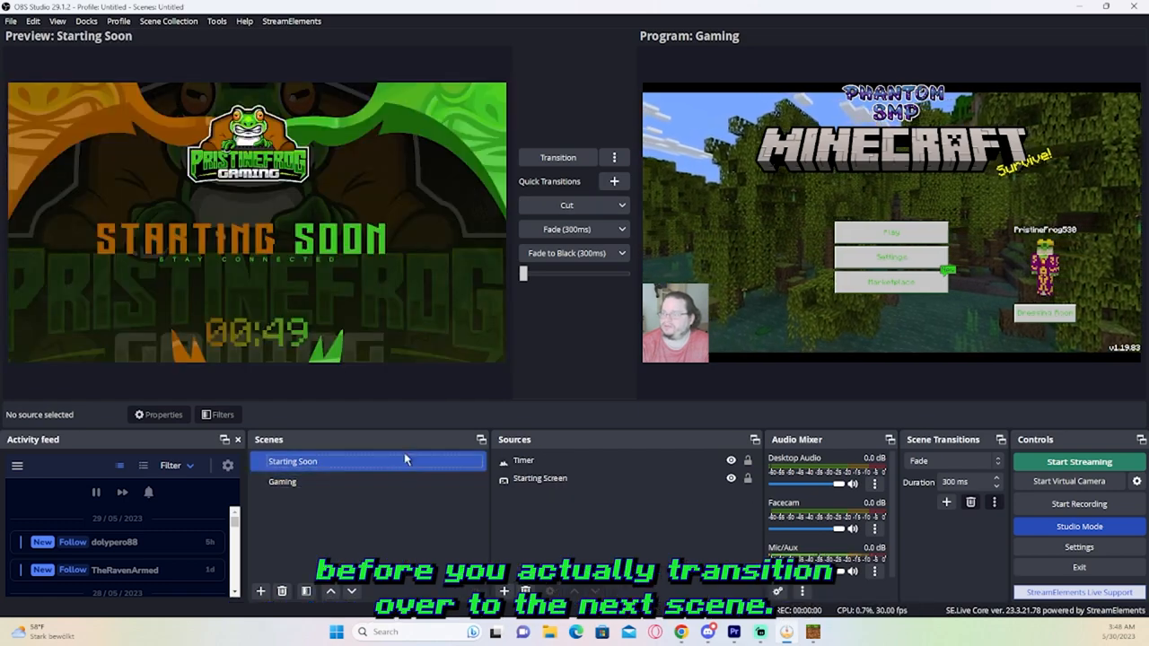
left_click(561, 157)
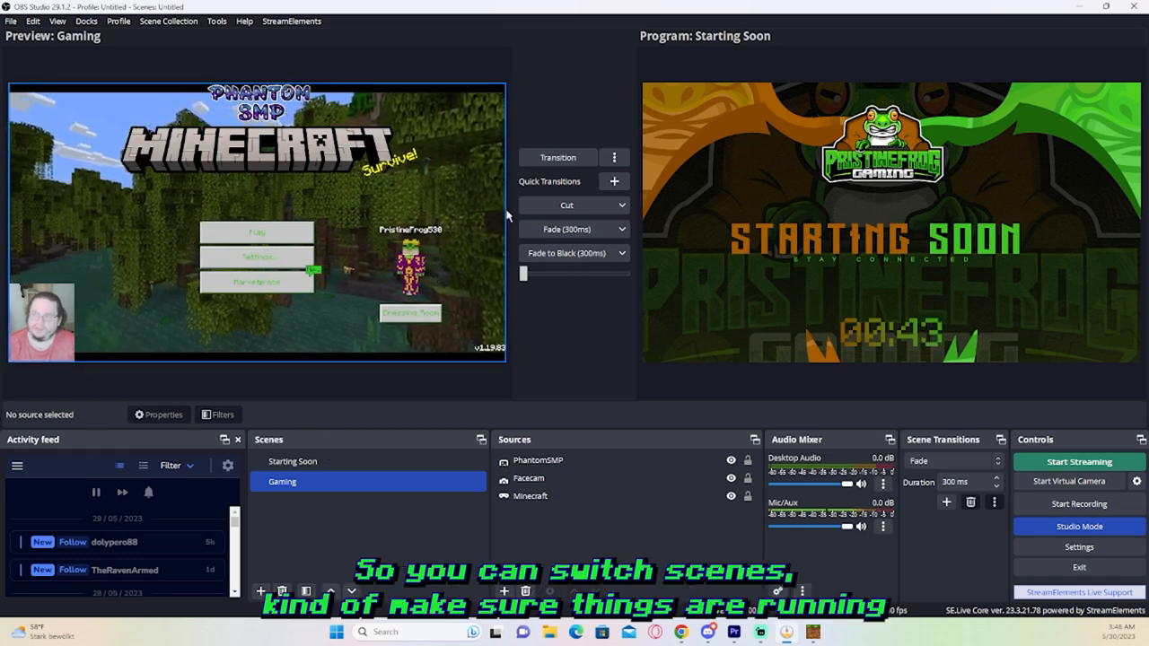
Preview Starting Soon, transition the Gaming scene back to the program output, and turn Studio Mode off
left_click(337, 461)
left_click(575, 160)
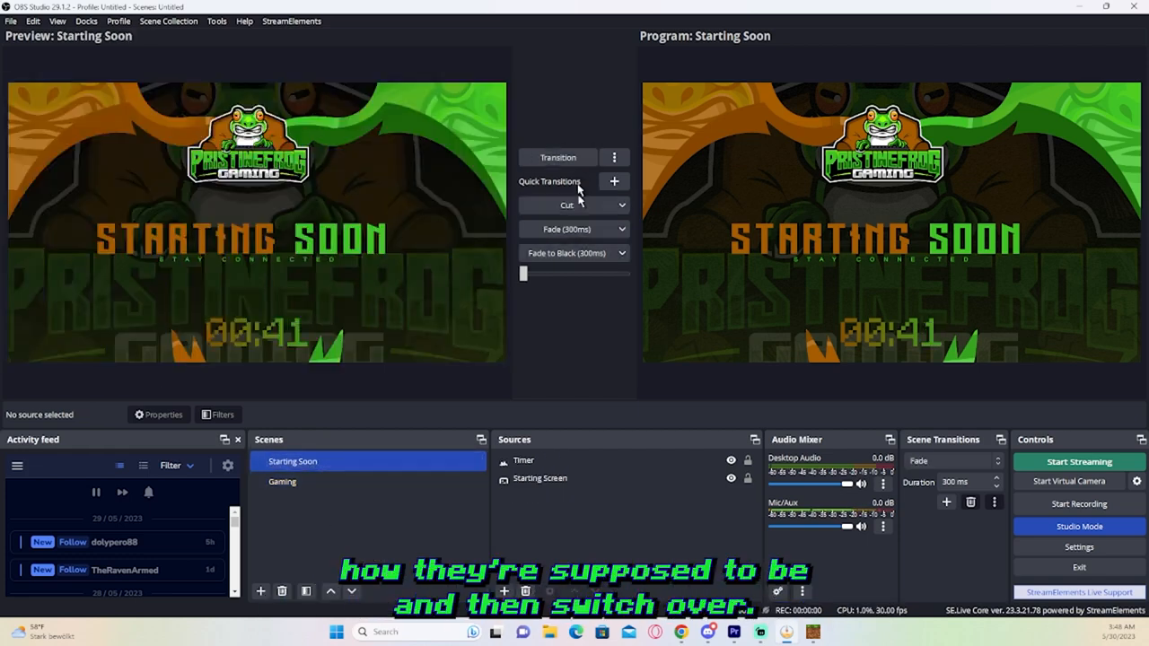
left_click(384, 482)
left_click(557, 157)
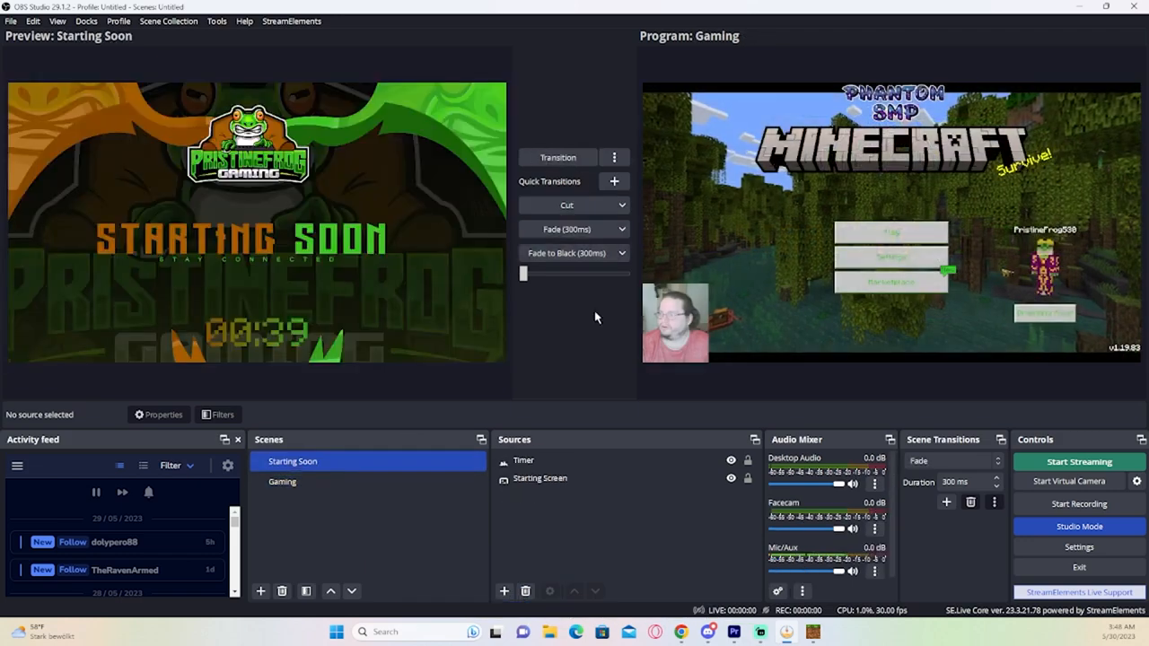
left_click(1078, 527)
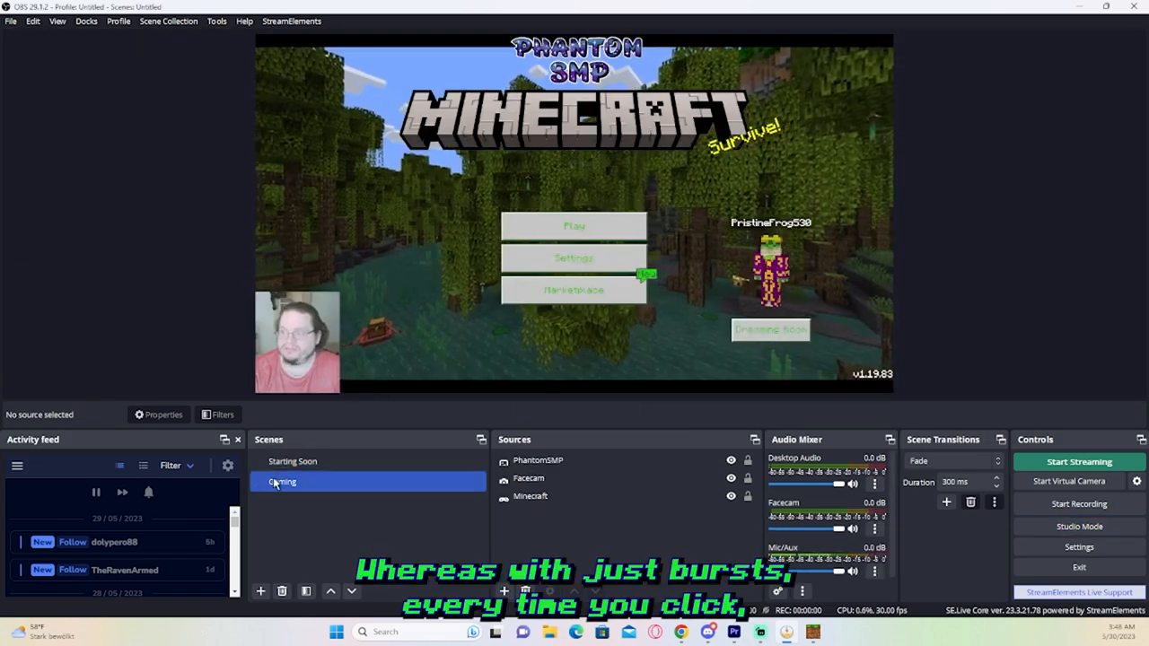
Switch repeatedly between the Starting Soon and Gaming scenes without Studio Mode to view the direct transitions, finishing on Gaming
left_click(292, 464)
left_click(298, 487)
left_click(295, 463)
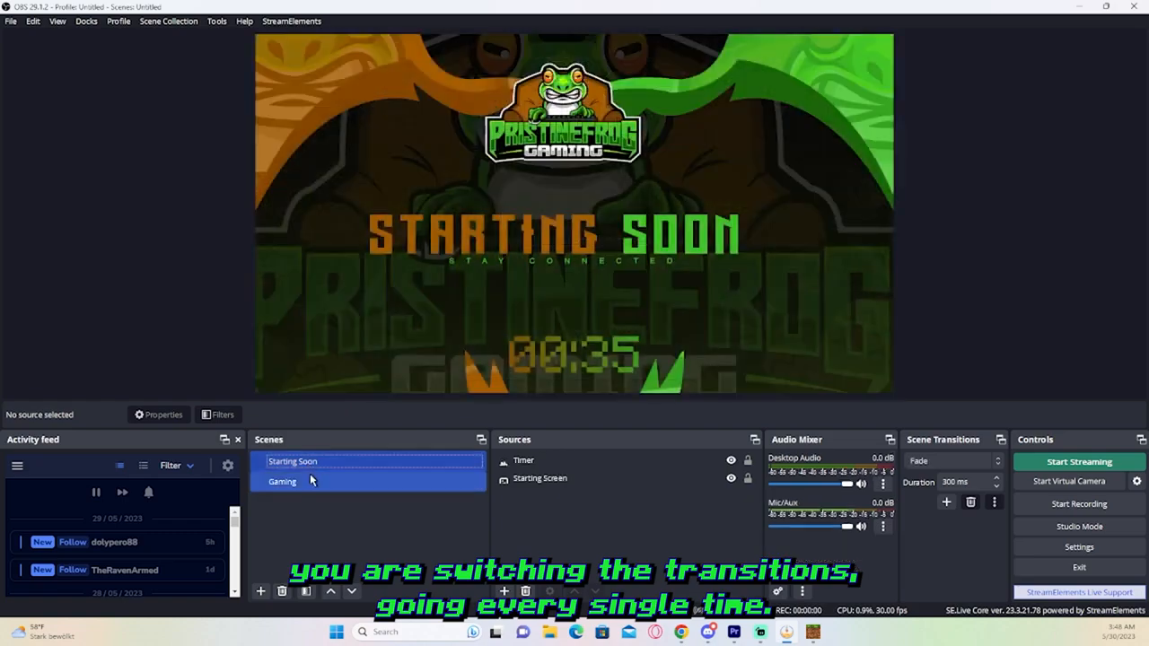
left_click(311, 482)
left_click(305, 462)
left_click(312, 482)
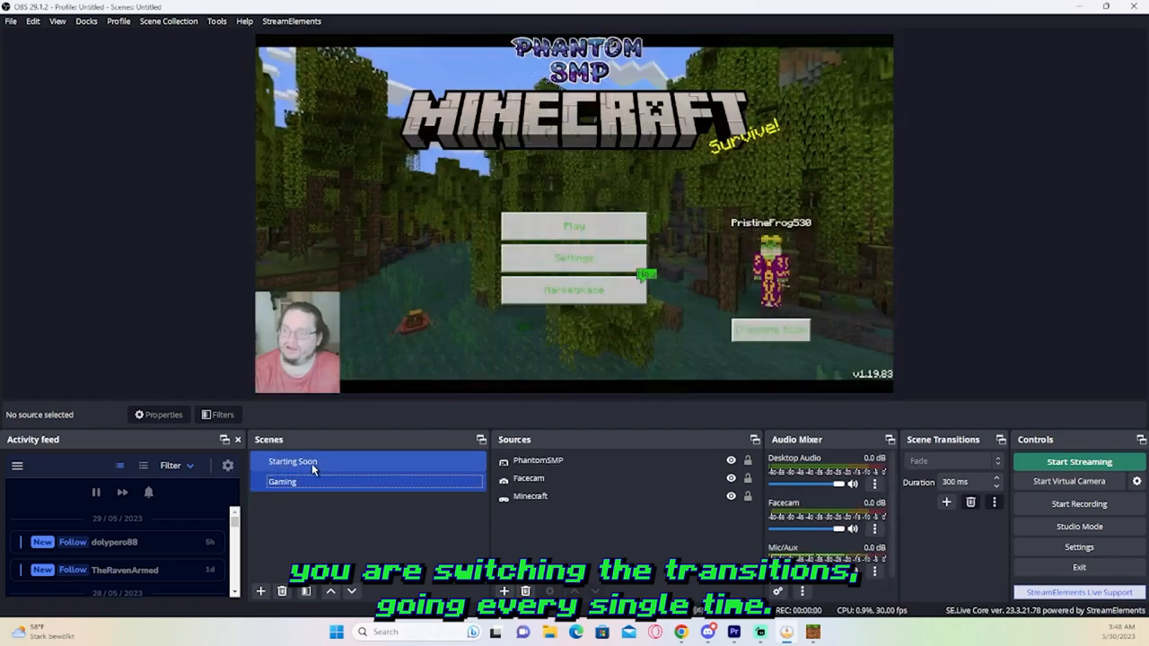
left_click(311, 464)
left_click(312, 481)
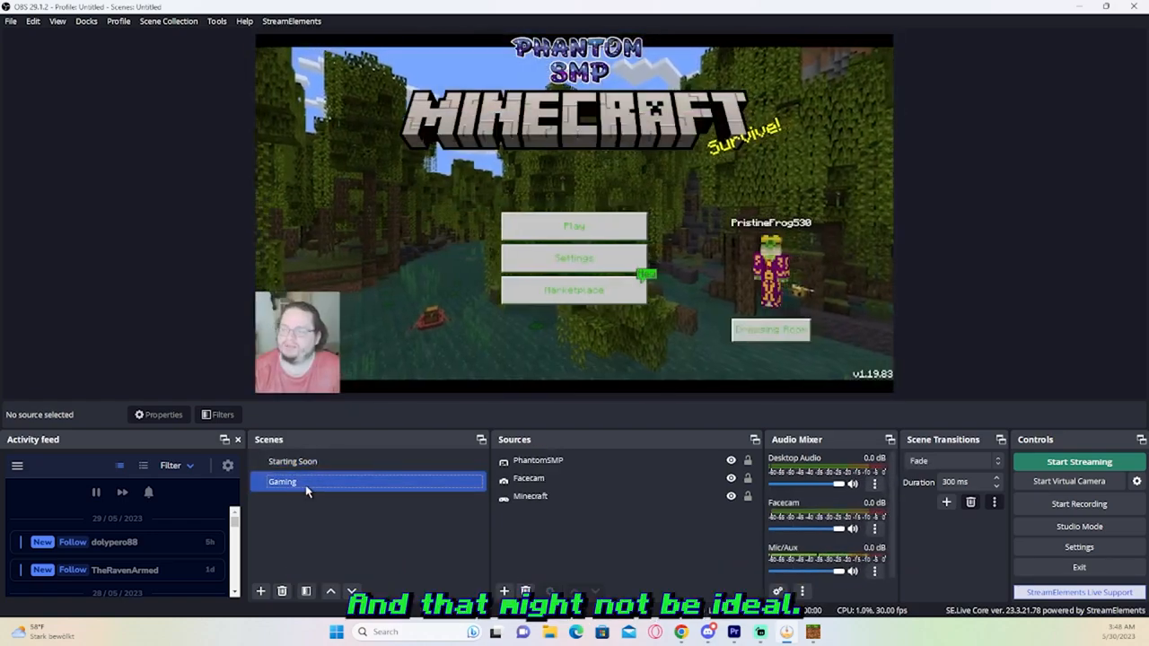